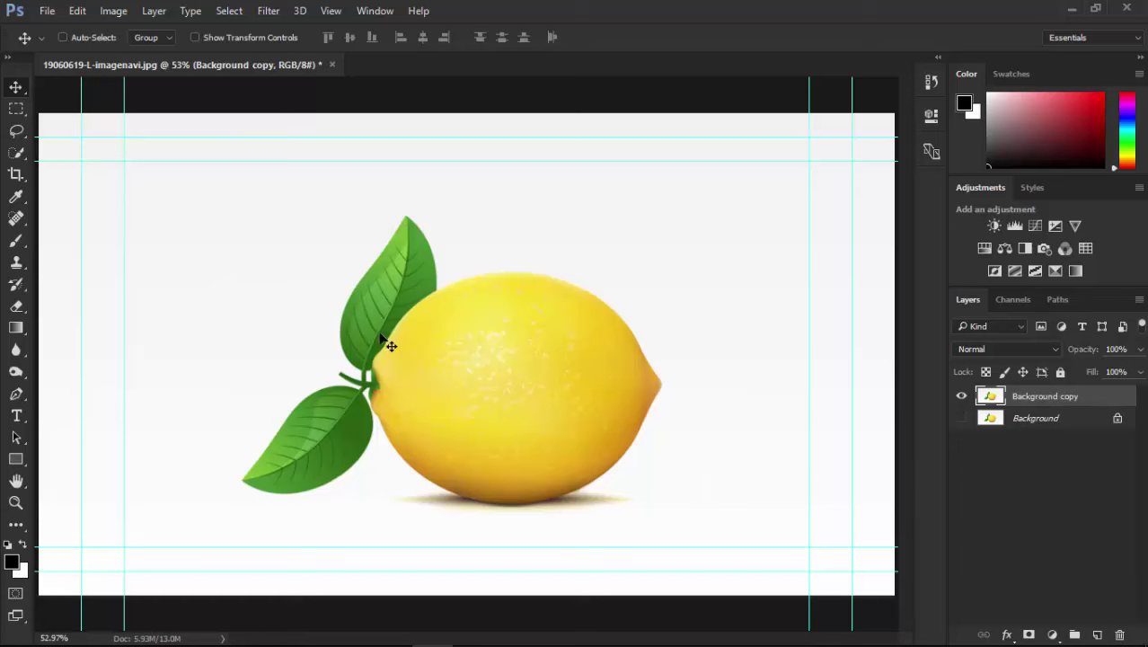
- Browse the marquee shape options, then return to the Move tool
left_click(20, 114)
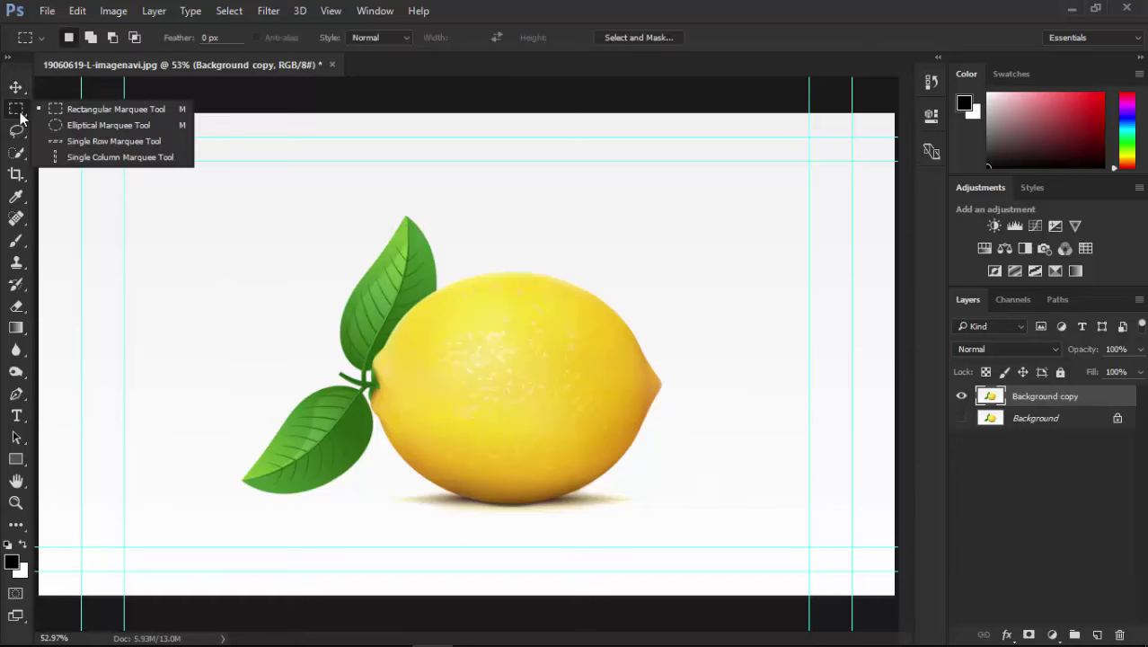
left_click(19, 114)
left_click(18, 115)
left_click(23, 111)
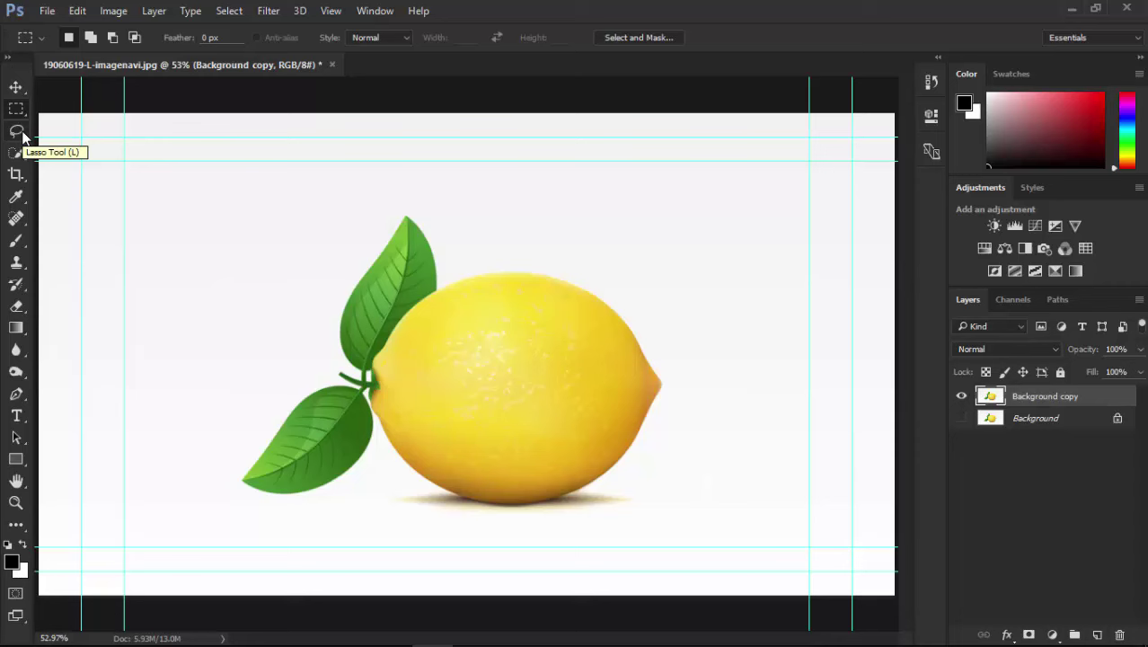
left_click(15, 88)
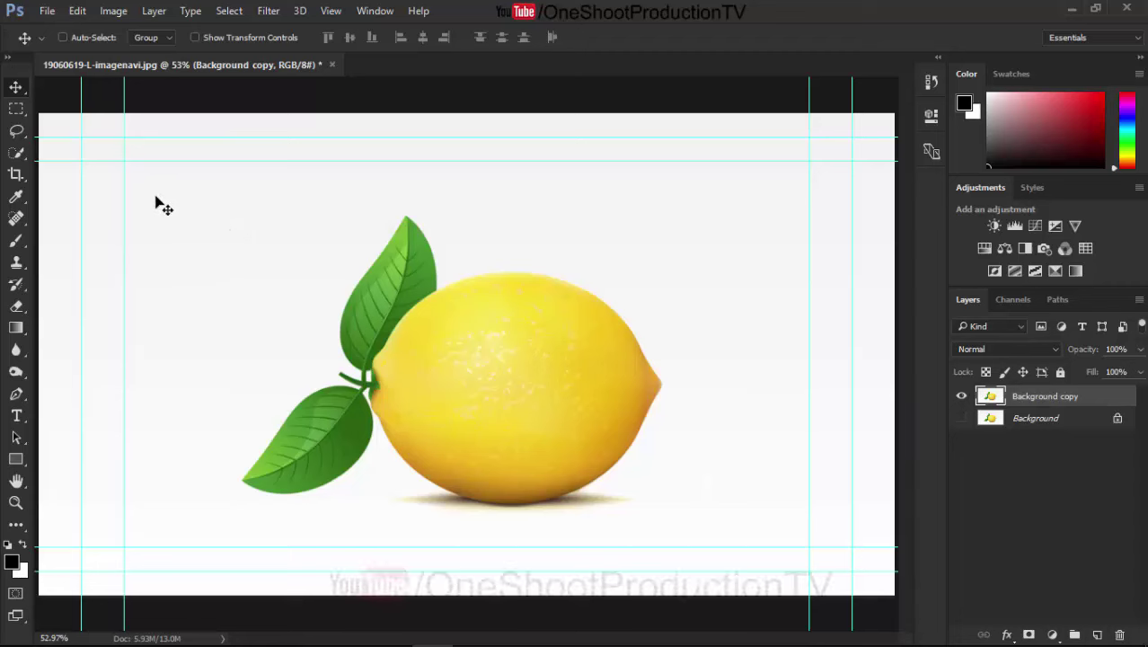
- Make the plain Lasso Tool active from the lasso group
key("l")
right_click(22, 135)
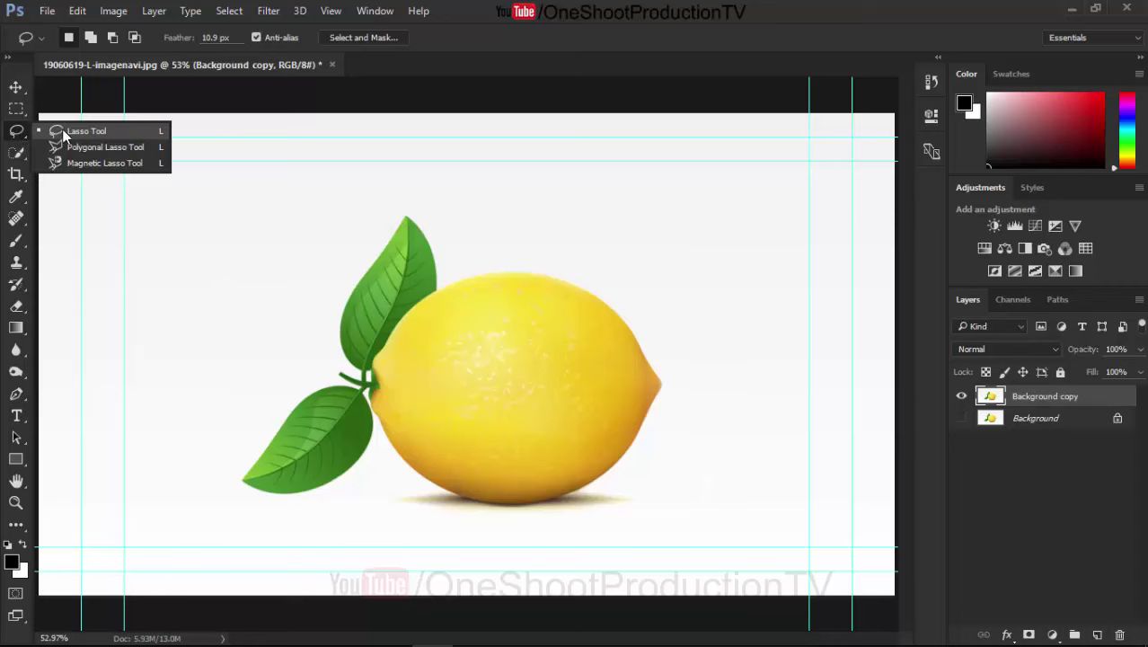
left_click(67, 132)
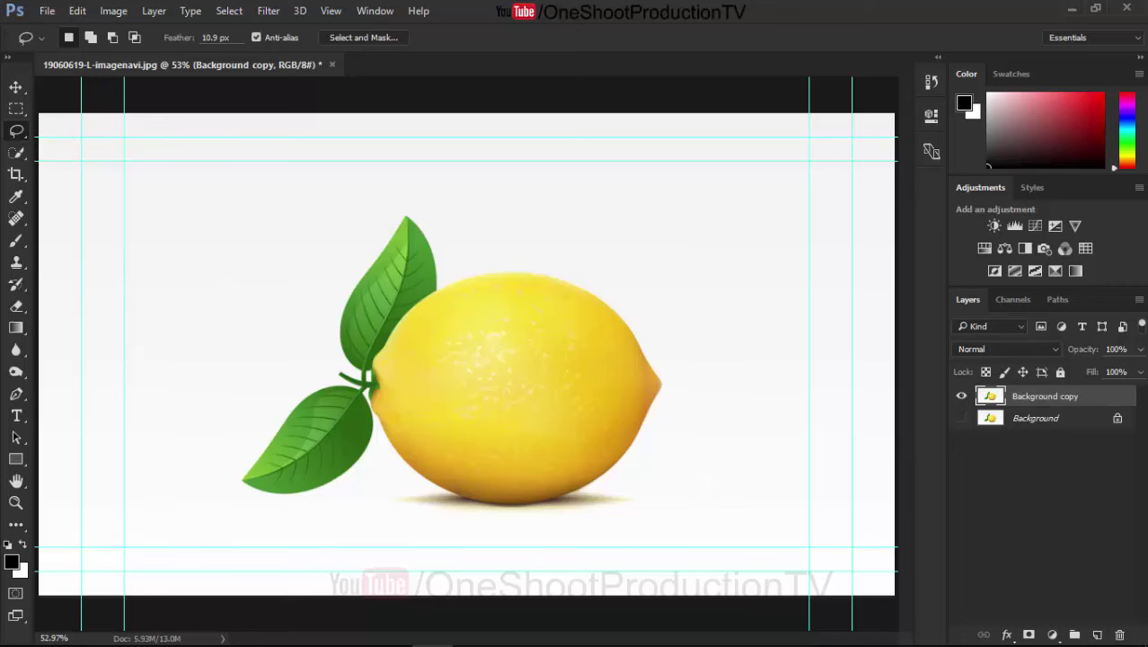
right_click(16, 133)
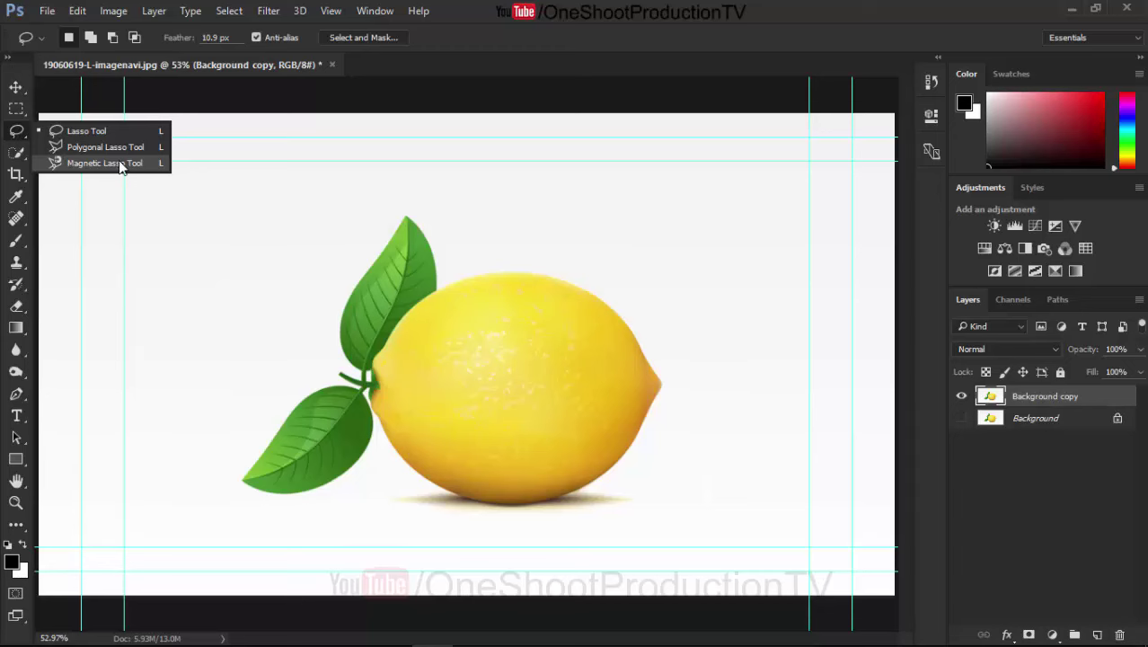
left_click(105, 132)
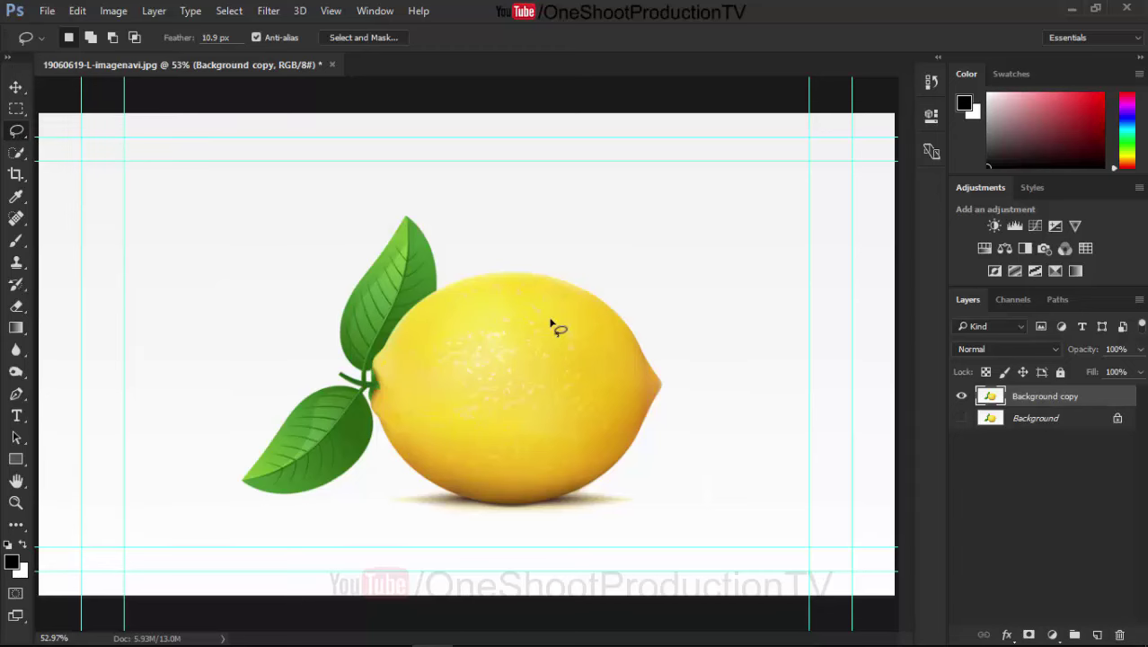
- Zoom in and out on the lemon image with the scroll wheel
scroll(552, 323, "up", 3)
scroll(552, 324, "up", 1)
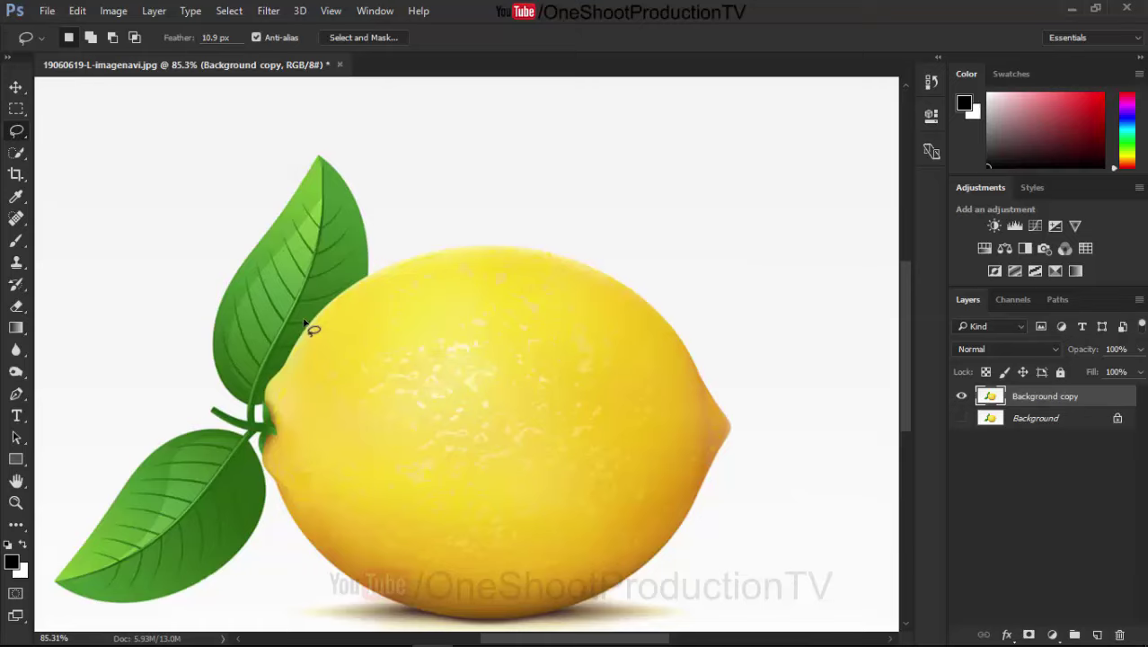
scroll(304, 323, "down", 4)
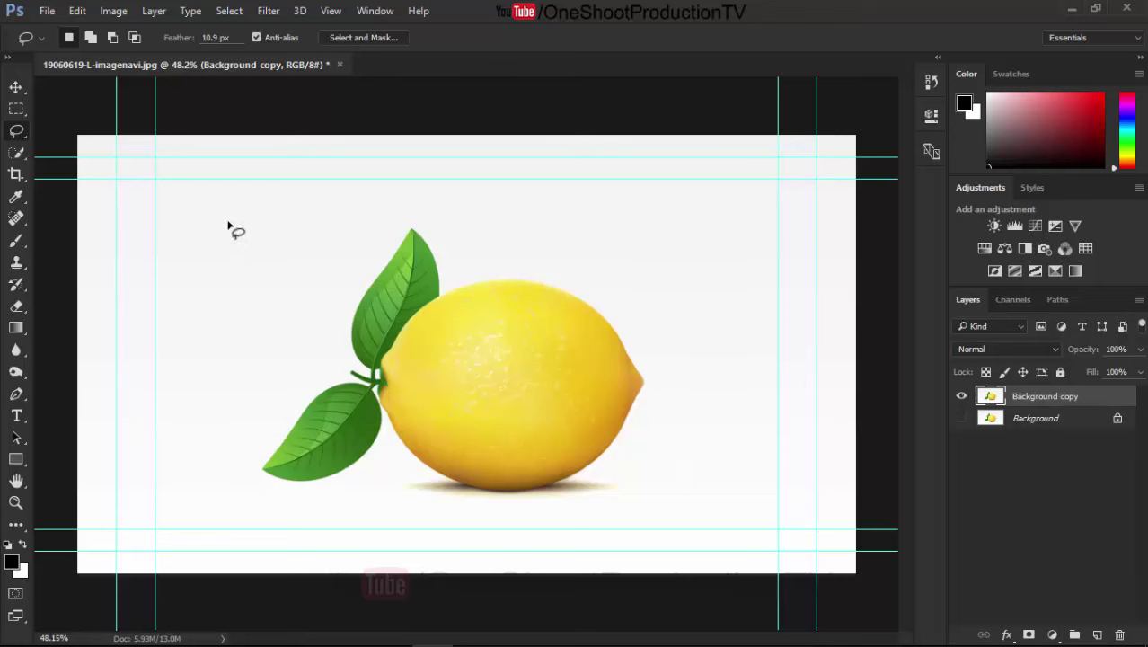
scroll(216, 278, "up", 1)
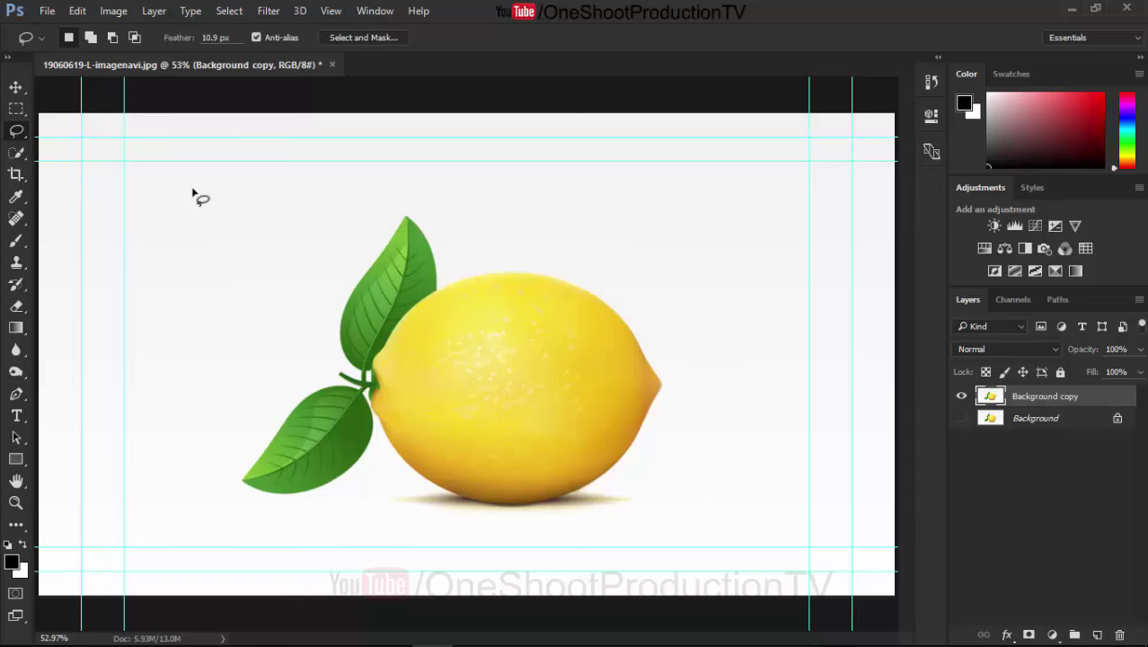
scroll(235, 224, "up", 1)
scroll(234, 220, "down", 1)
scroll(184, 222, "up", 2)
scroll(193, 220, "up", 1)
scroll(198, 217, "up", 1)
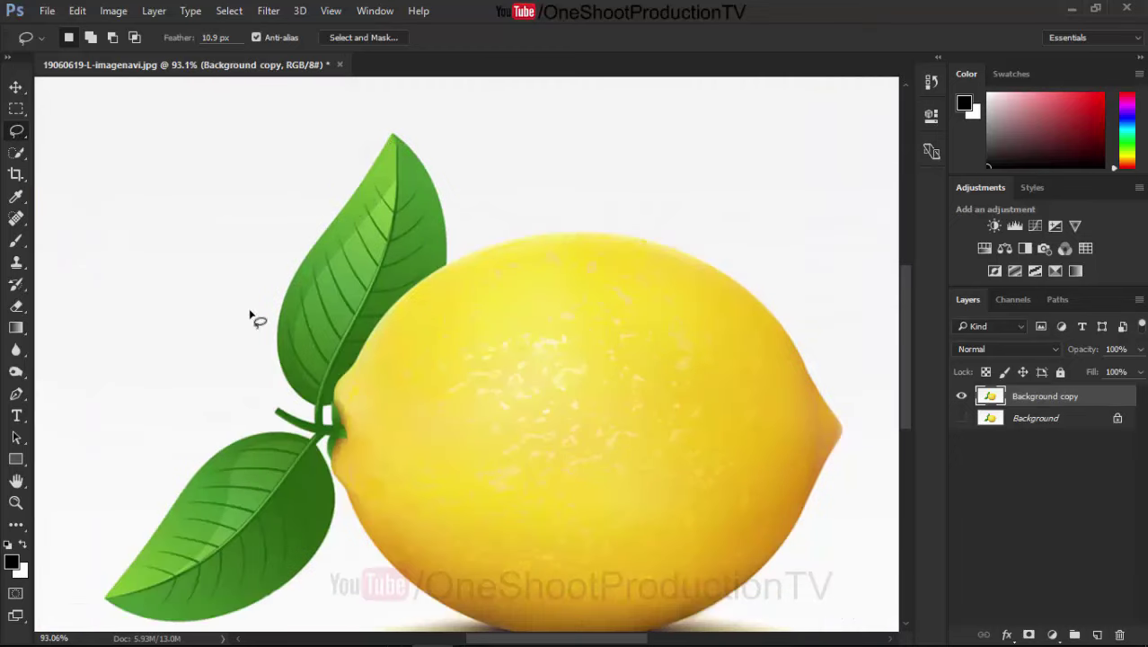
scroll(202, 445, "down", 1)
scroll(264, 469, "down", 1)
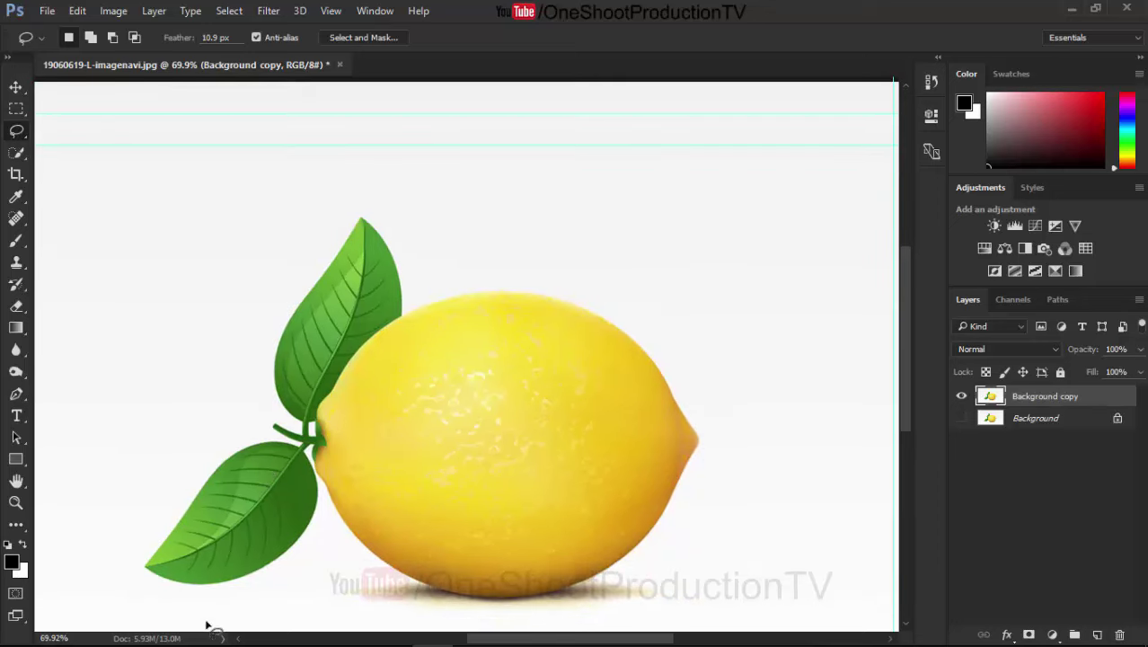
scroll(592, 216, "down", 1)
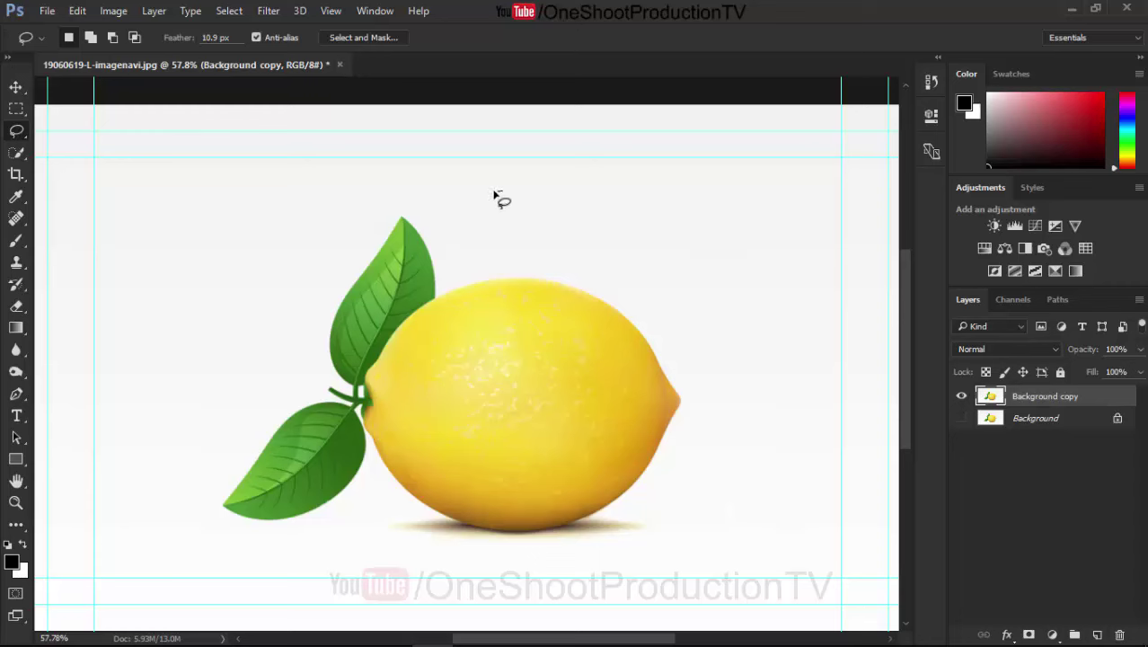
mouse_move(472, 194)
left_mouse_down()
mouse_move(405, 197)
mouse_move(310, 238)
mouse_move(228, 335)
mouse_move(198, 391)
mouse_move(210, 533)
mouse_move(289, 569)
mouse_move(397, 574)
mouse_move(572, 566)
mouse_move(709, 528)
mouse_move(727, 472)
mouse_move(710, 313)
mouse_move(651, 261)
mouse_move(517, 196)
left_mouse_up()
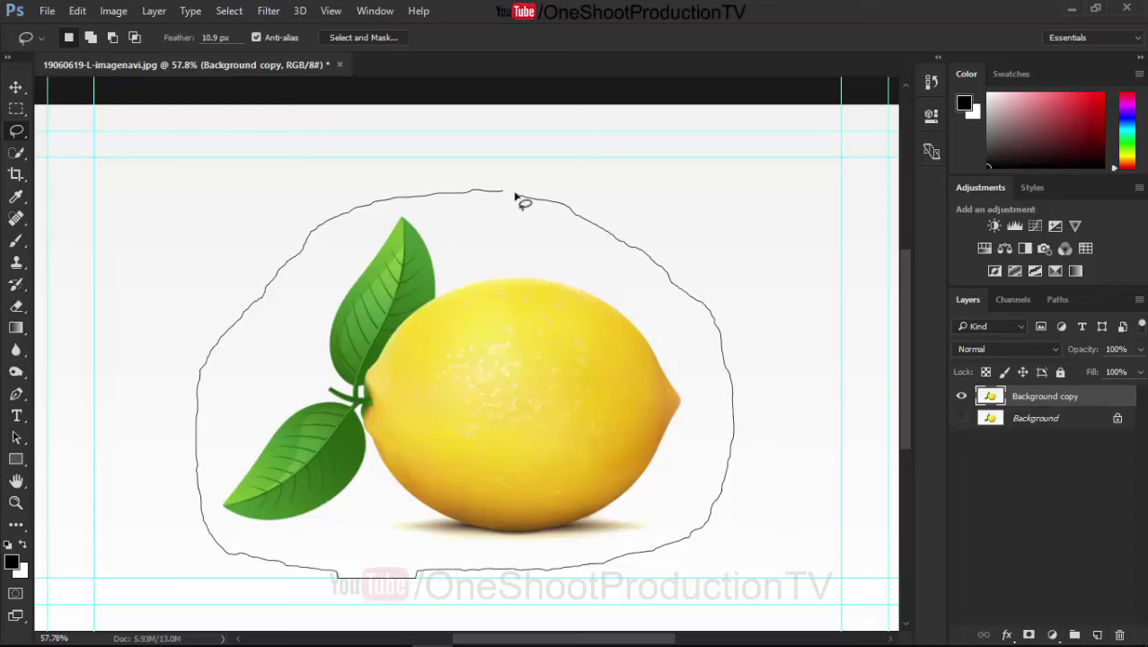
left_click_drag(510, 195, 513, 198)
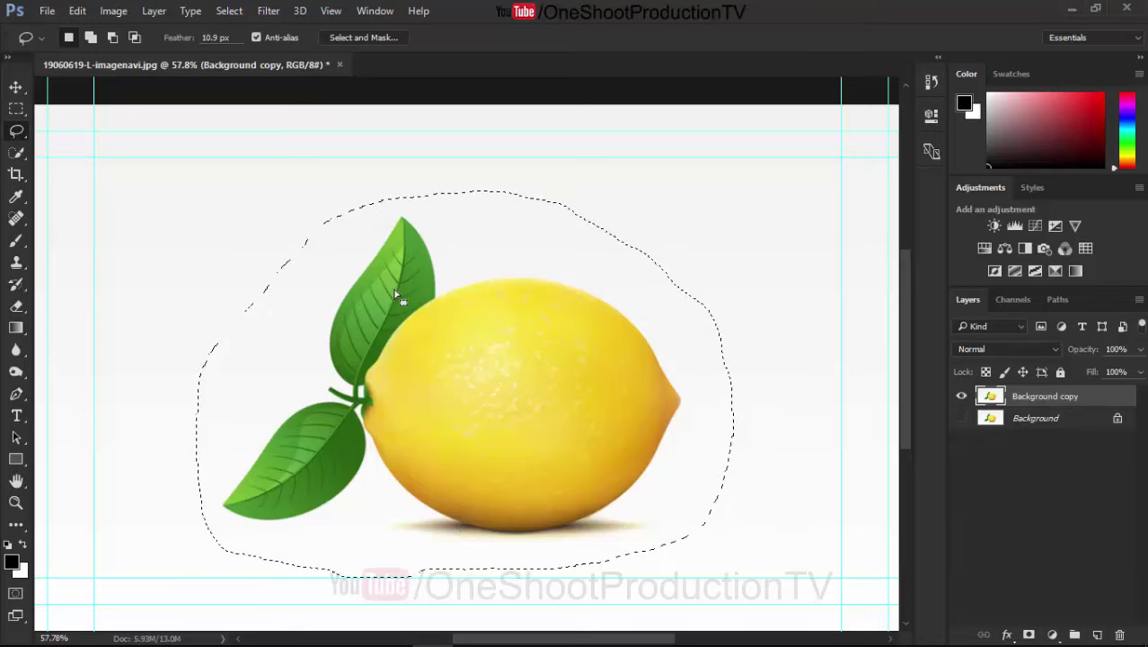
scroll(512, 405, "down", 3)
scroll(519, 392, "up", 1)
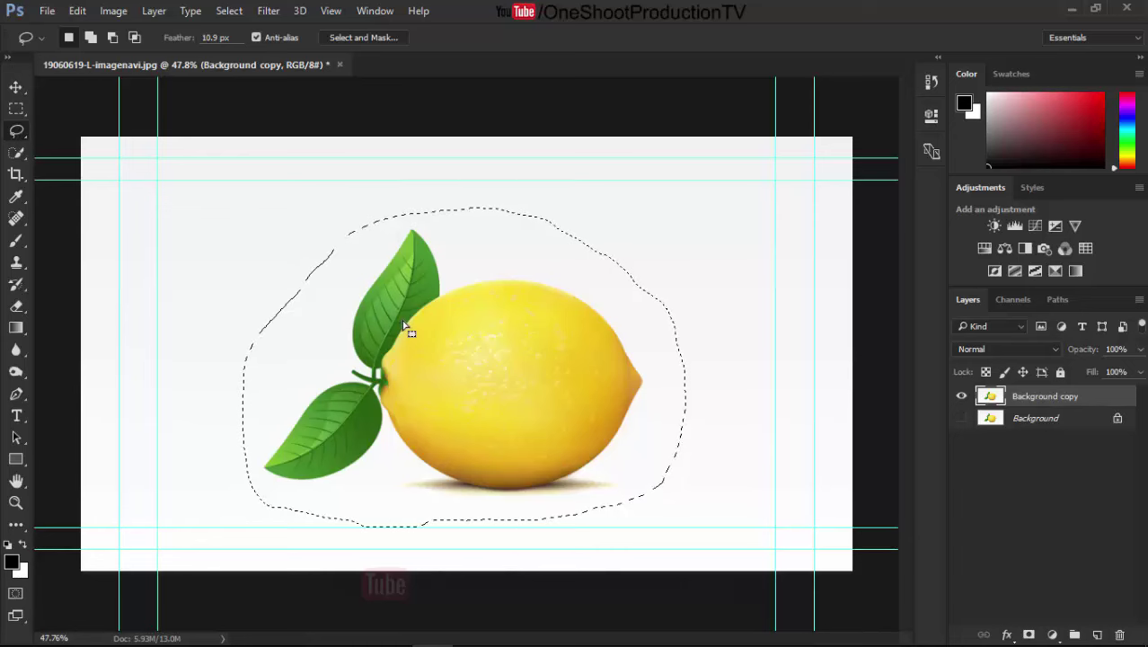
key("ctrl+d")
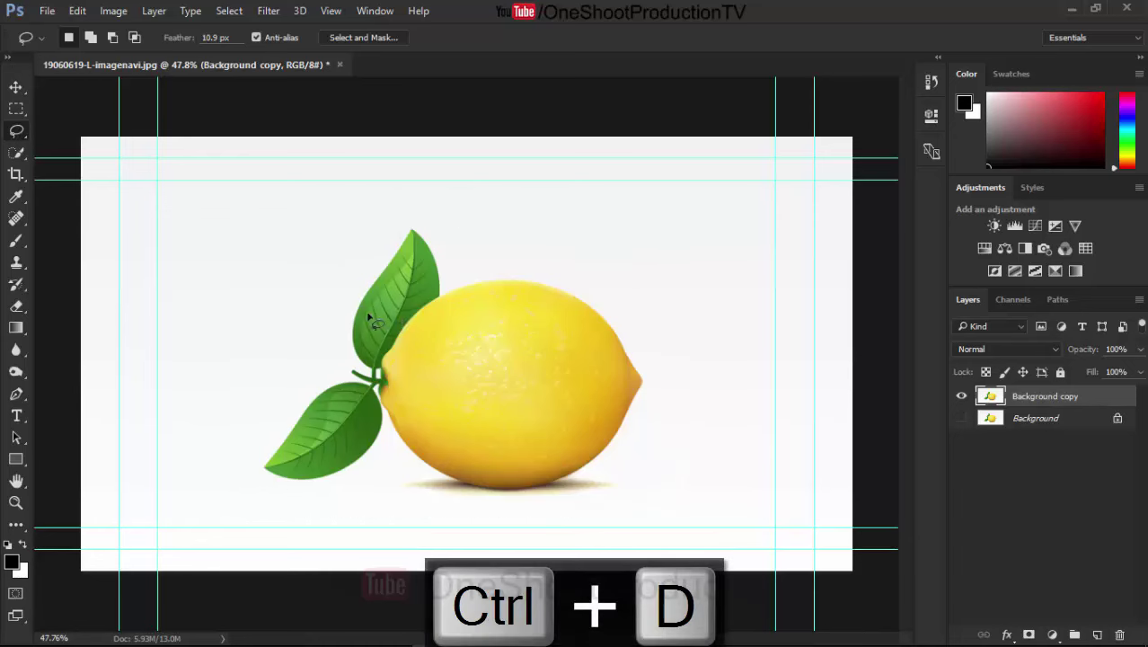
- Switch to the Polygonal Lasso Tool and zoom in on the canvas
right_click(16, 131)
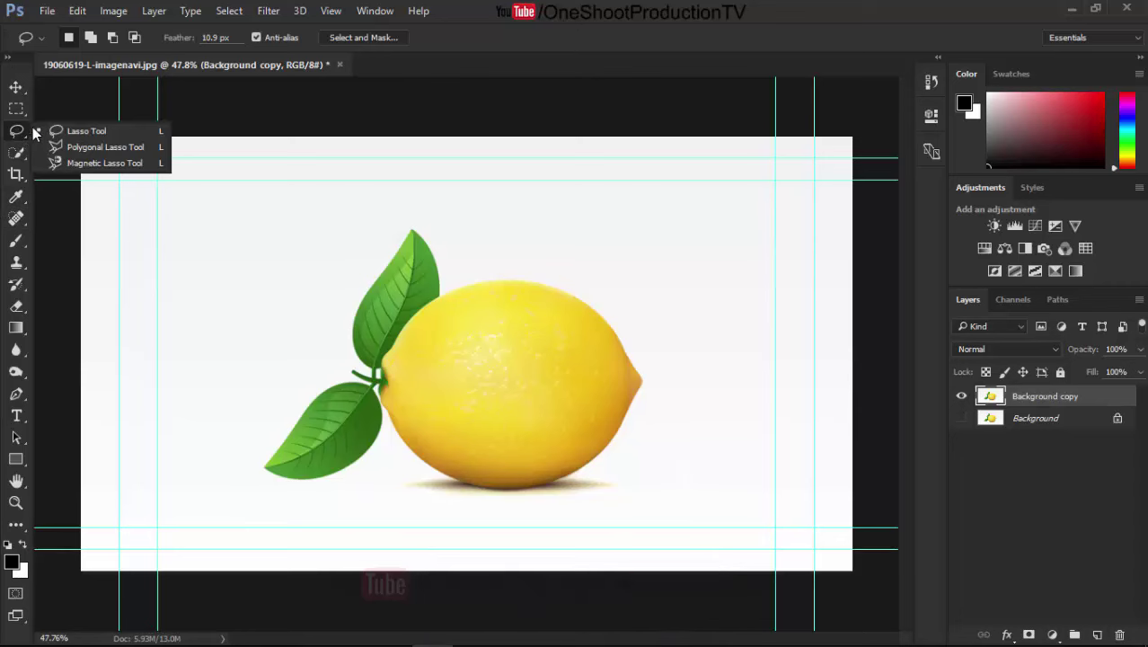
left_click(94, 151)
scroll(200, 244, "up", 1)
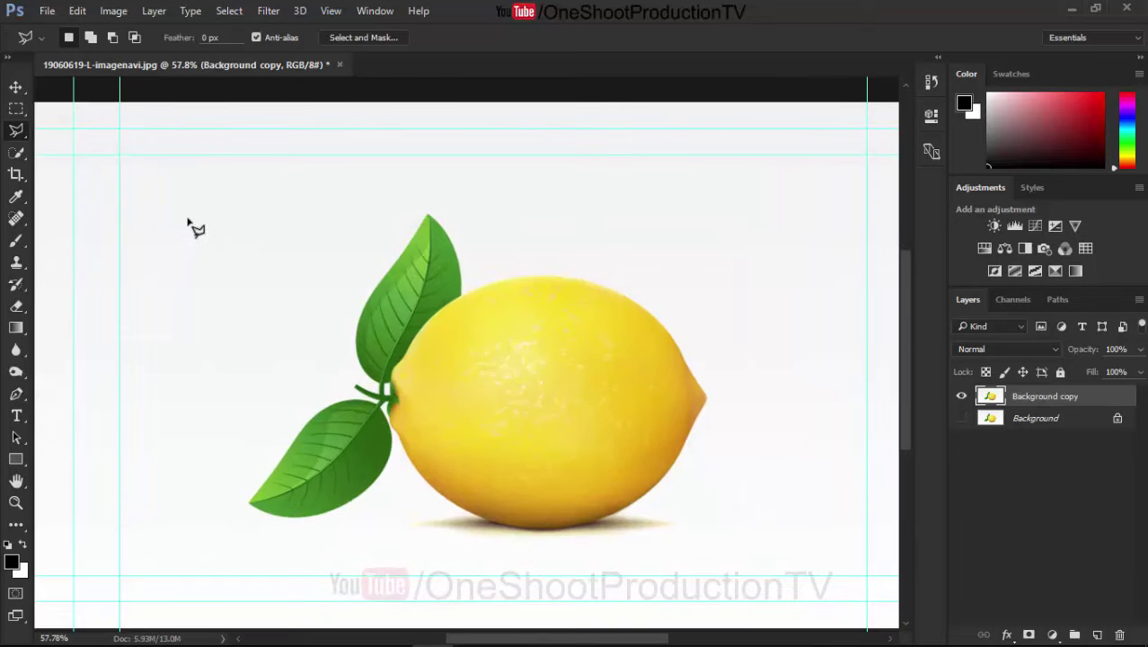
scroll(198, 247, "up", 1)
- Draw a seven-corner practice polygon outline in the empty background
left_click(165, 190)
left_click(209, 189)
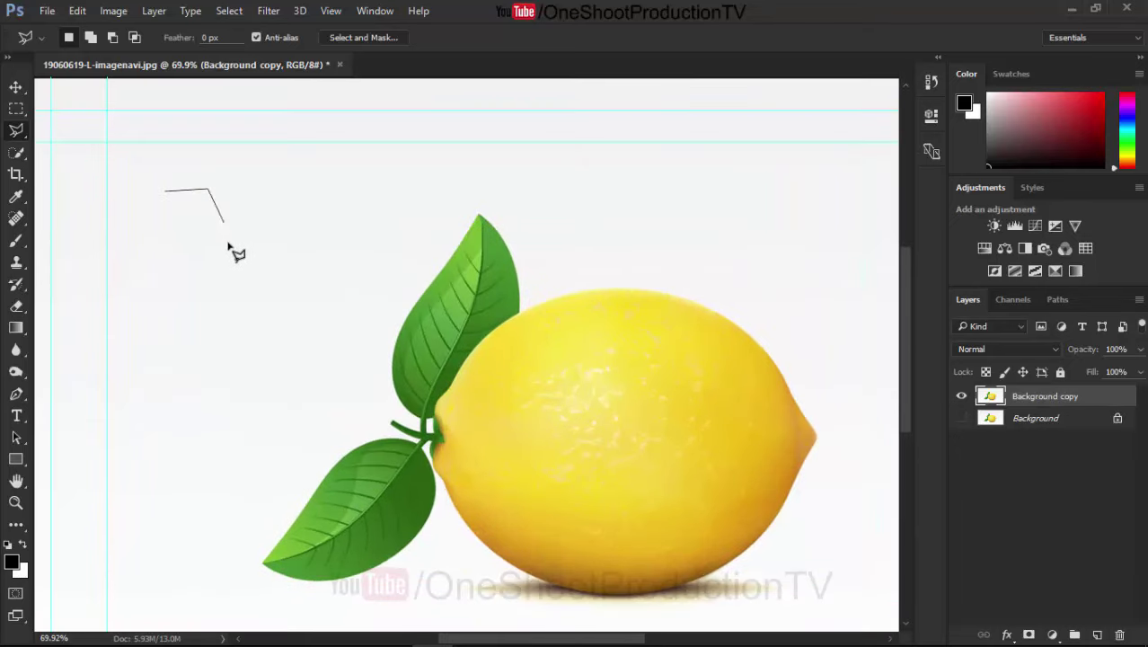
left_click(229, 245)
left_click(234, 307)
left_click(170, 299)
left_click(137, 272)
left_click(136, 200)
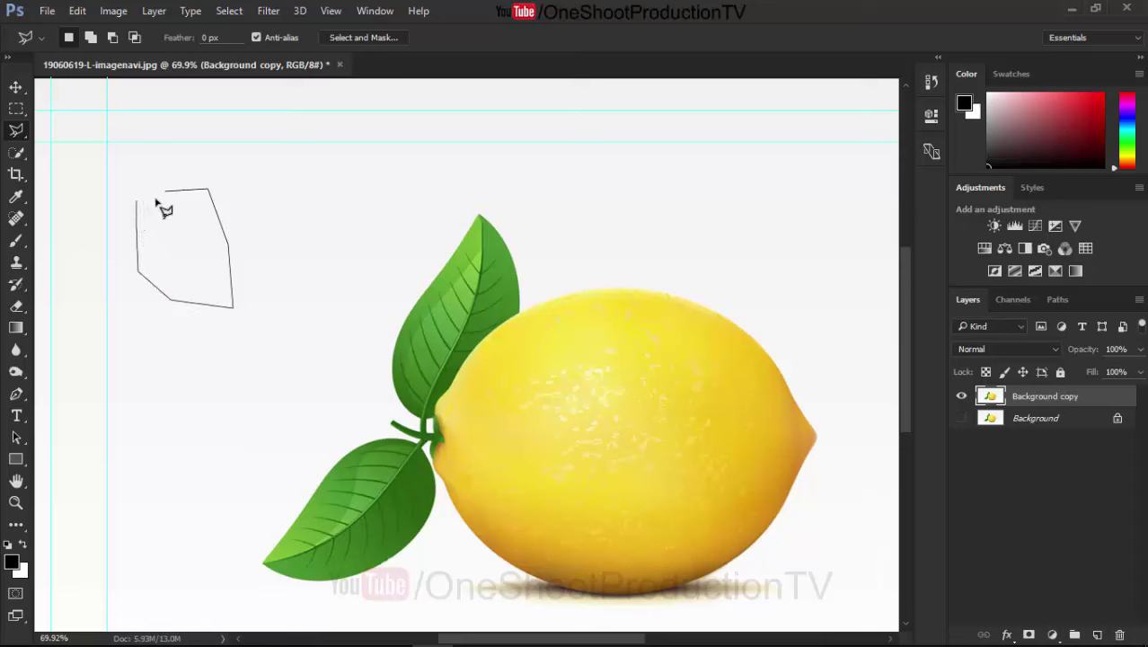
left_click(169, 191)
- Erase the practice outline's corners one by one with Backspace
key("BackSpace")
key("BackSpace")
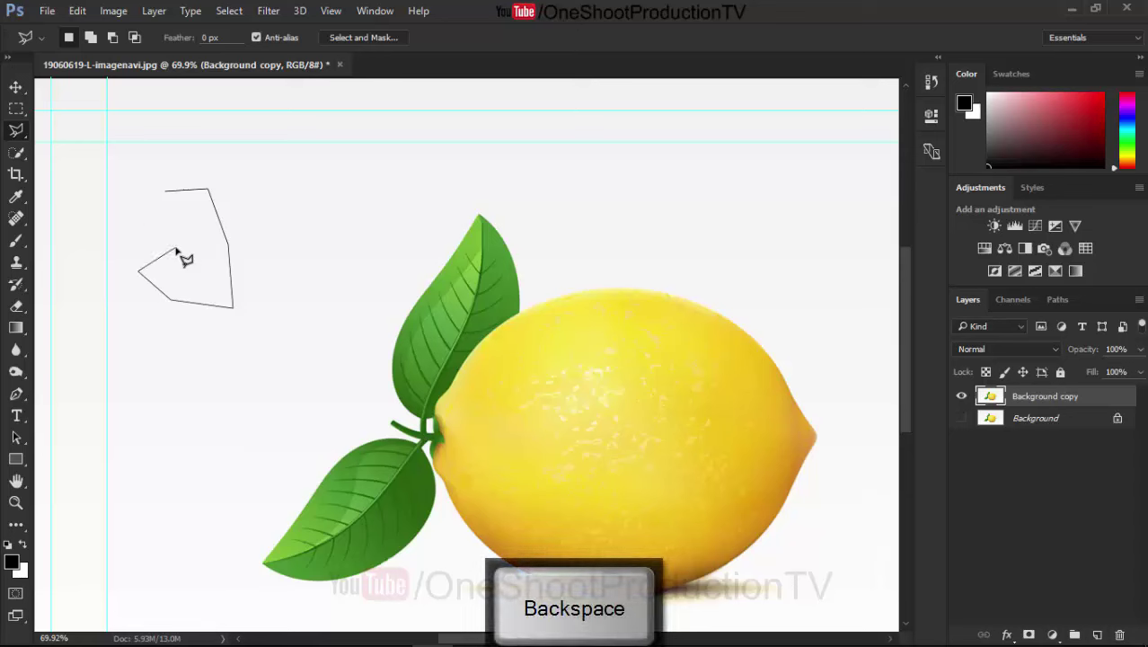
left_click(181, 241)
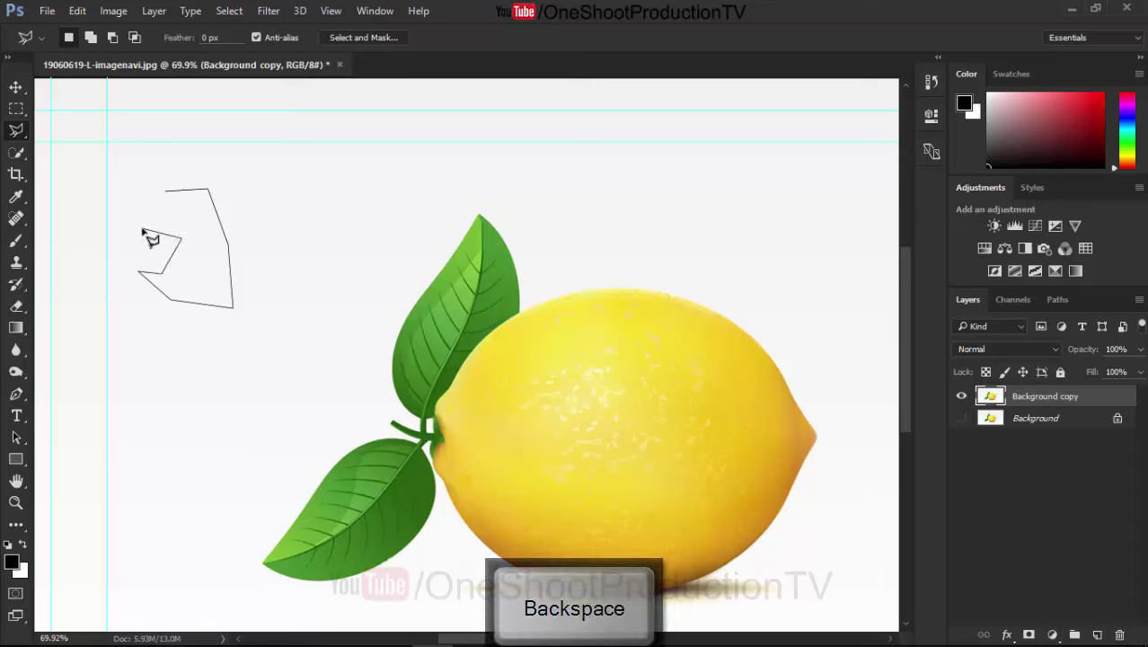
key("BackSpace")
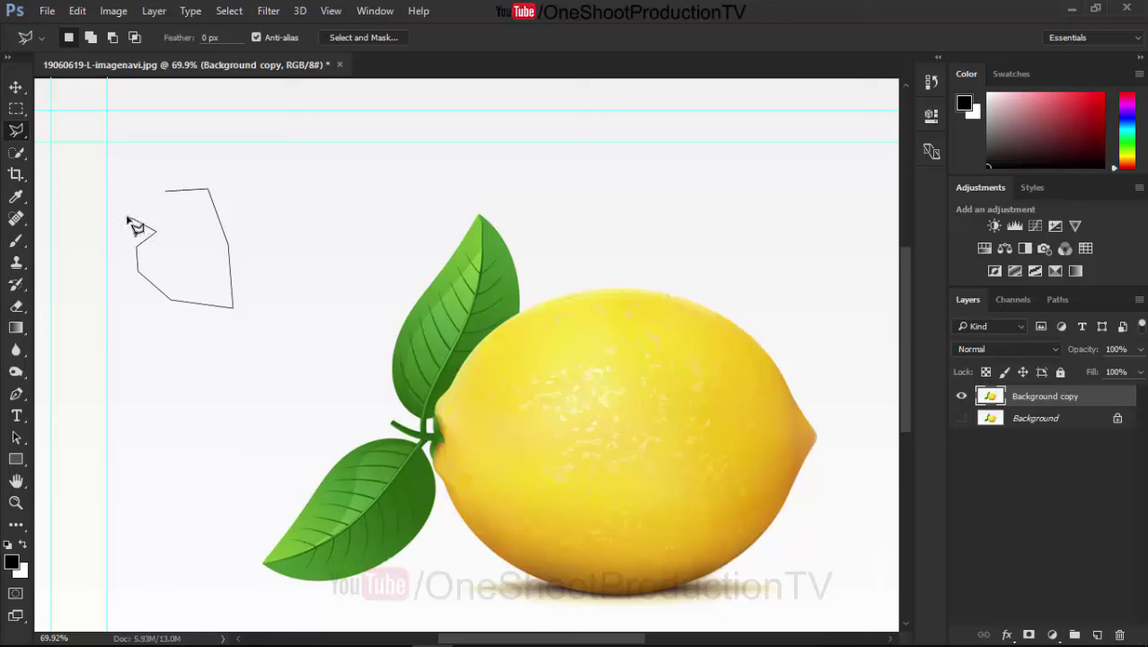
key("BackSpace")
key("BackSpace")
key("BackSpace")
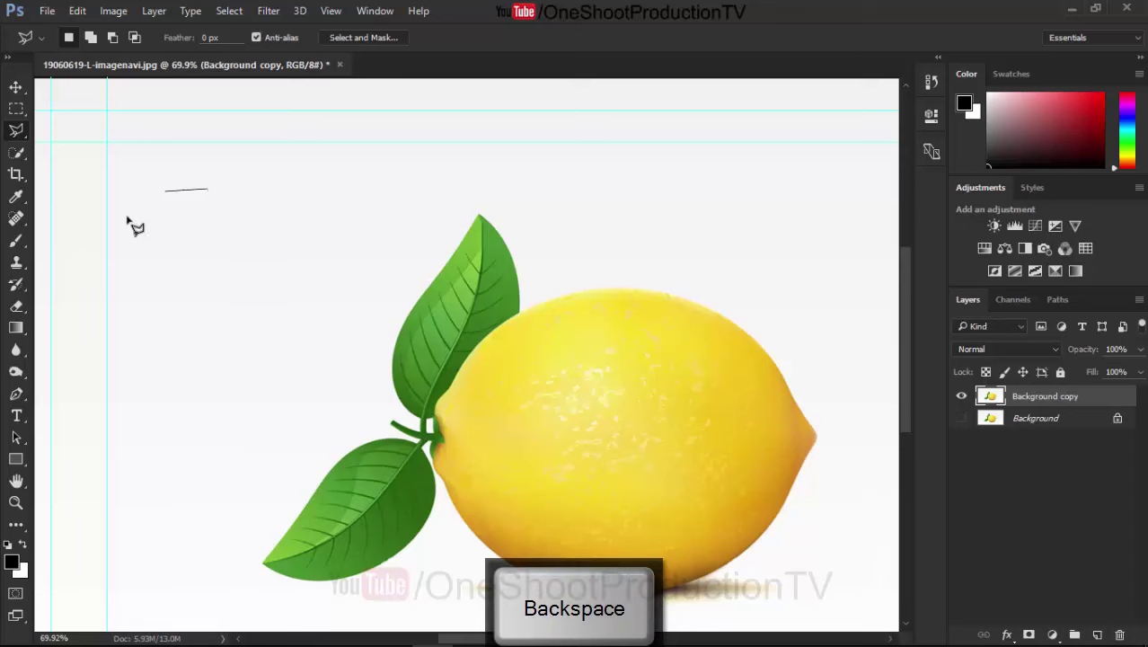
key("BackSpace")
scroll(176, 238, "up", 1)
scroll(163, 239, "up", 1)
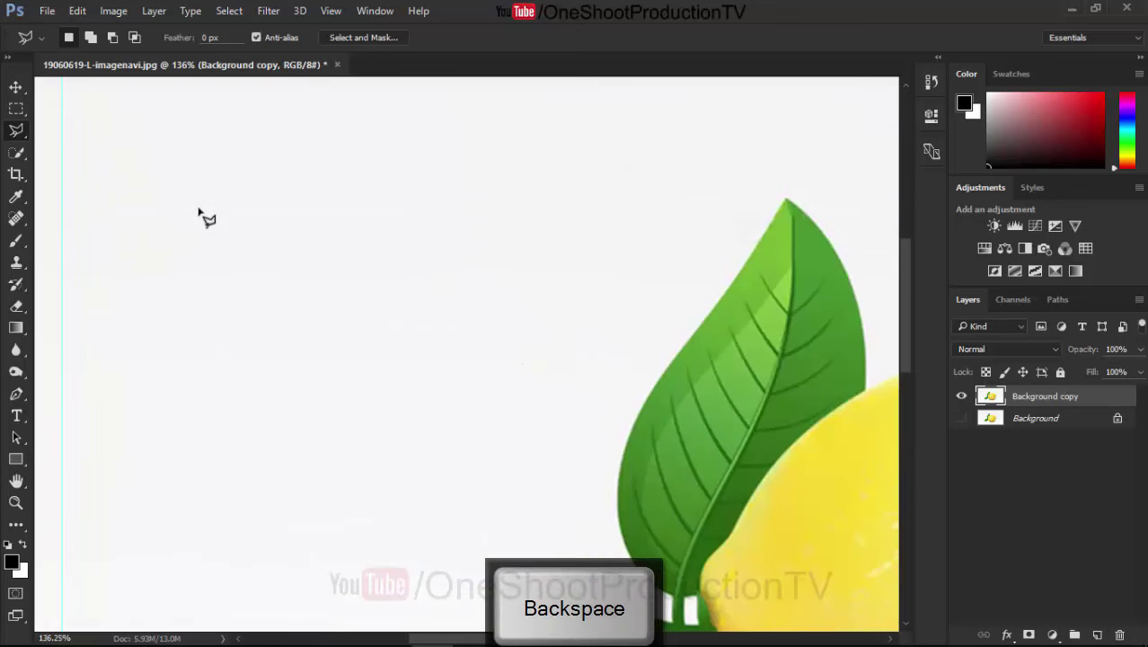
- Close a triangular test selection in the upper-left background
left_click(206, 216)
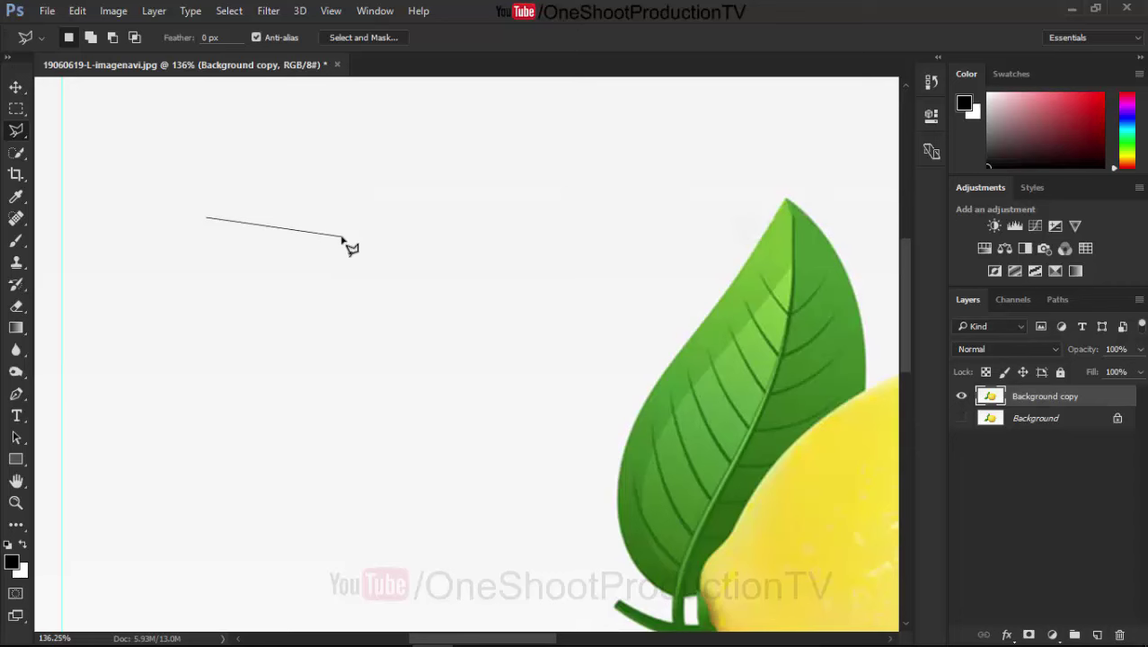
left_click(341, 236)
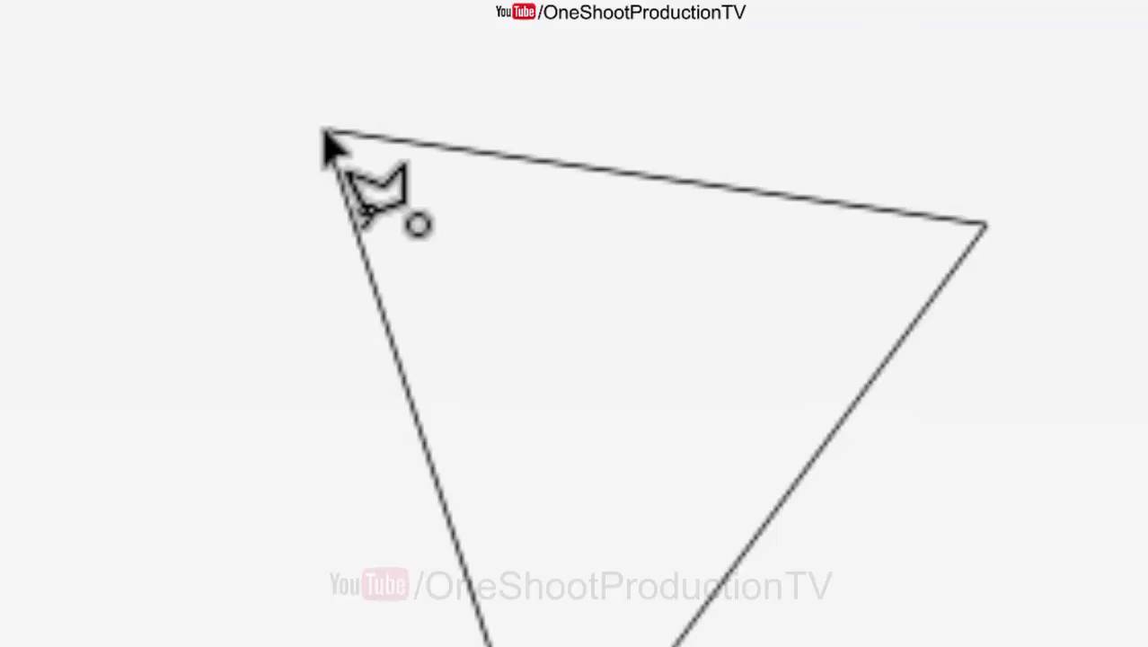
left_click(325, 132)
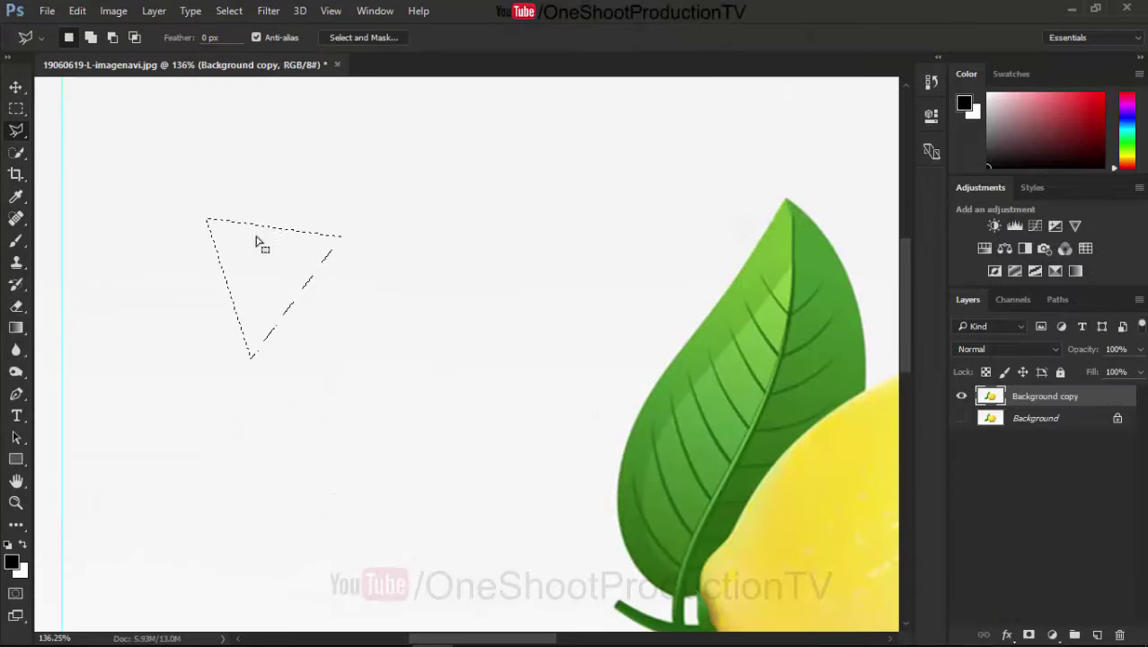
scroll(191, 275, "down", 2)
scroll(190, 274, "down", 2)
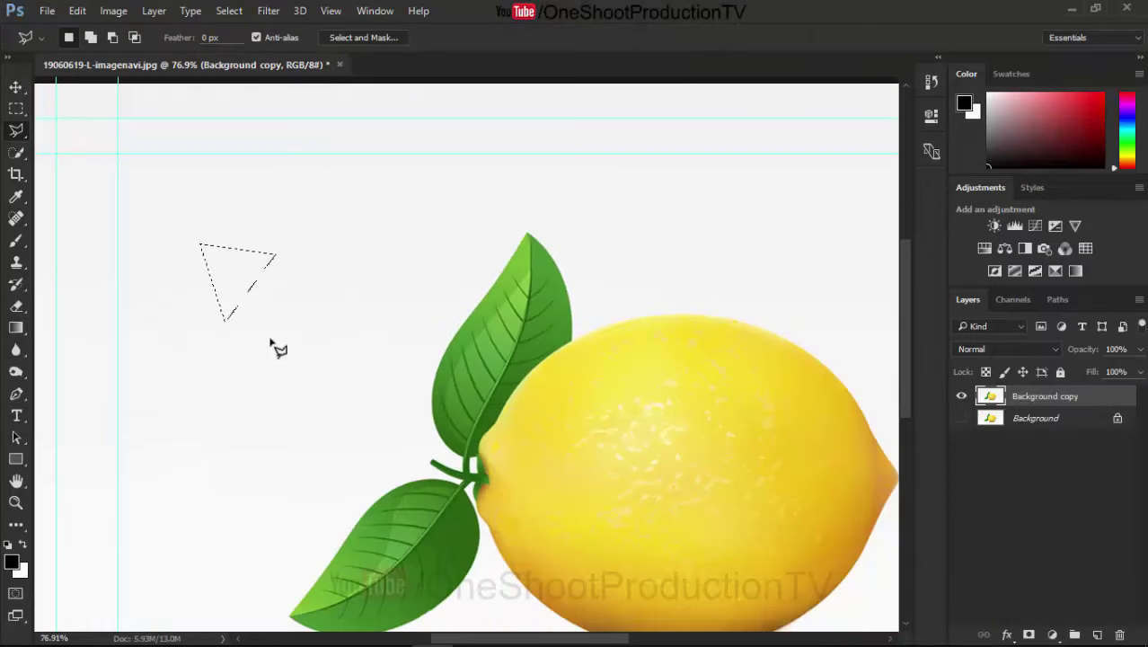
- Cancel a newly started outline point and zoom back to the lemon
left_click(271, 340)
key("BackSpace")
scroll(586, 399, "down", 1)
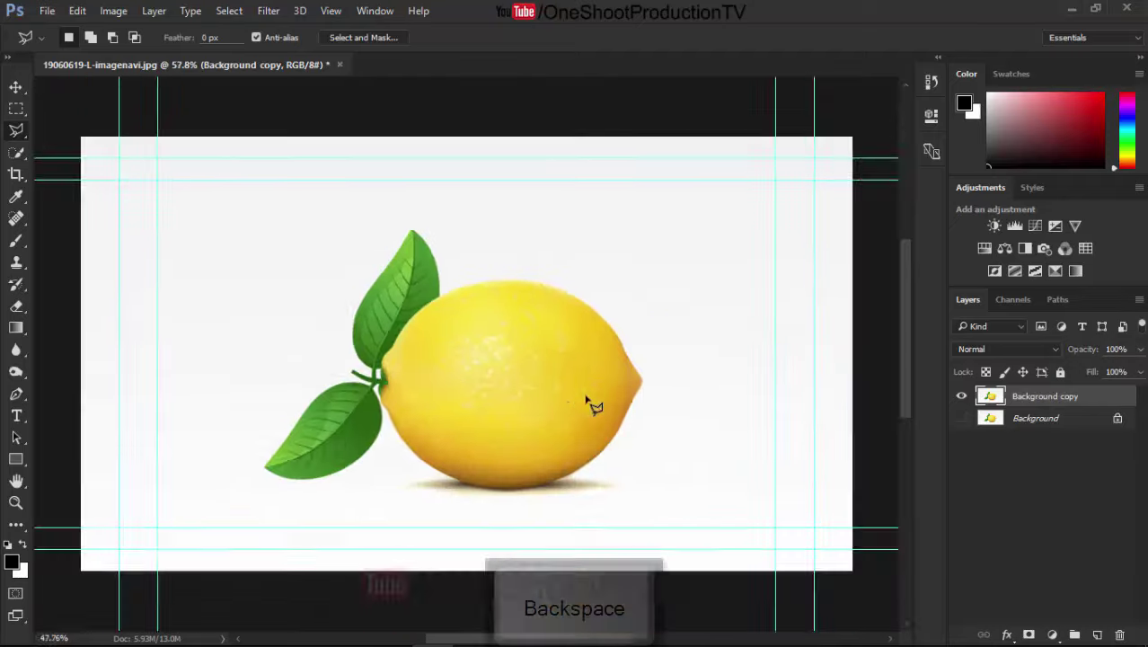
scroll(538, 413, "up", 2)
scroll(360, 386, "up", 1)
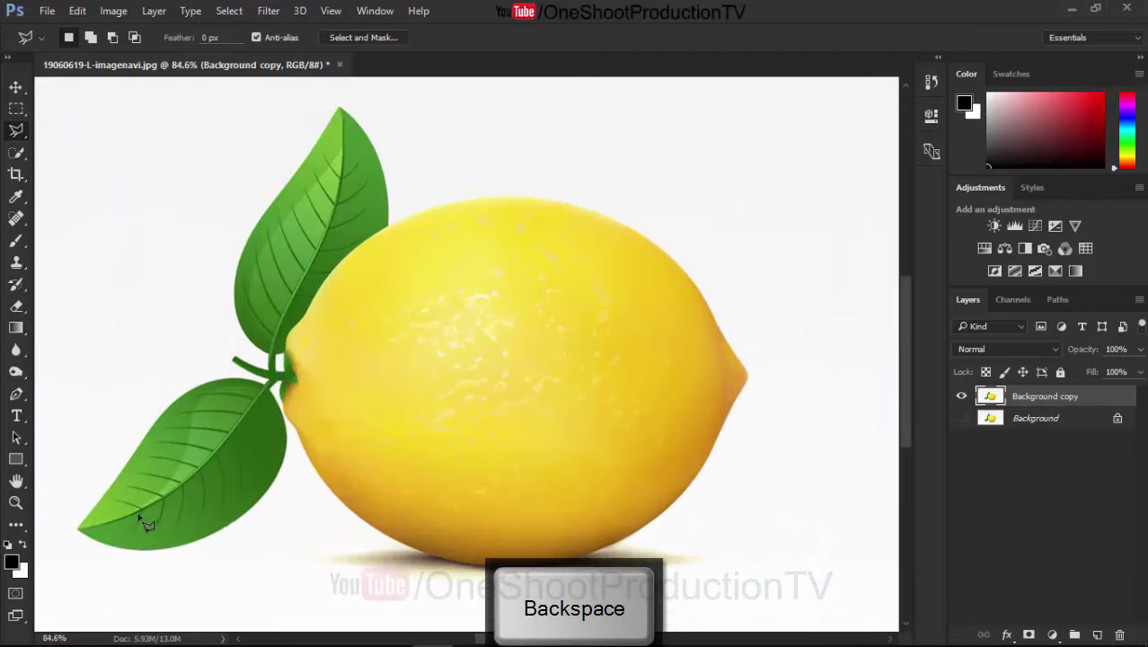
- Zoom and pan so the whole lower leaf and stem fill the view
scroll(143, 523, "up", 2)
left_click_drag(133, 513, 313, 430)
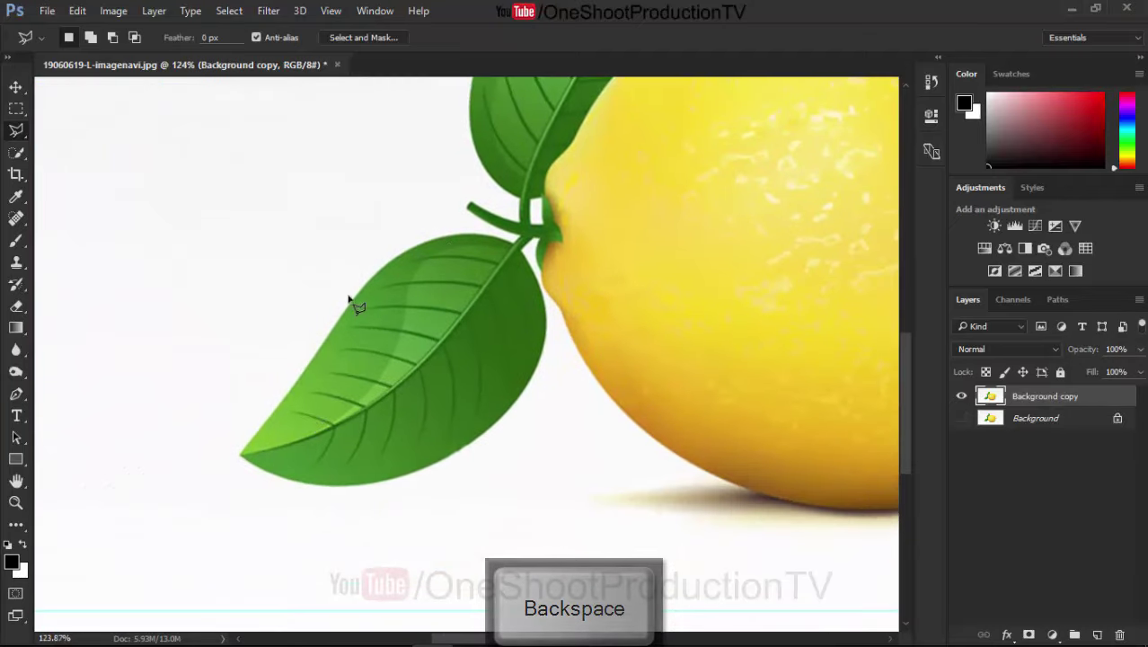
scroll(485, 255, "up", 1)
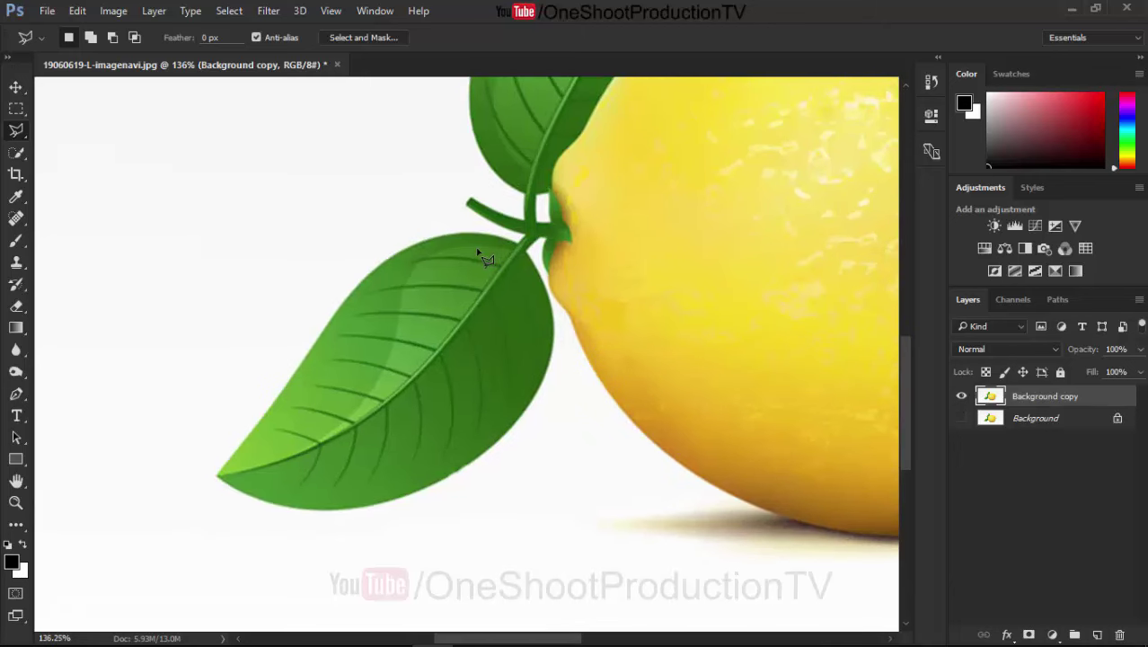
scroll(485, 254, "up", 1)
scroll(487, 254, "up", 1)
left_click_drag(199, 398, 294, 261)
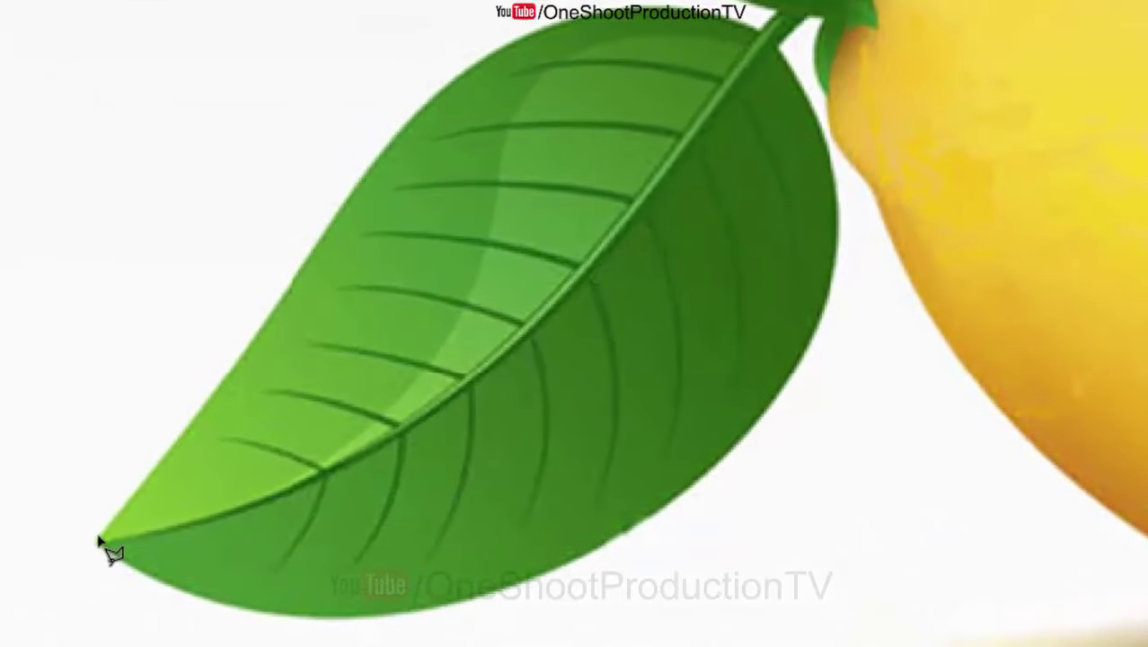
- Trace around the lower leaf's edge, removing misplaced points, and close the selection
left_click(99, 539)
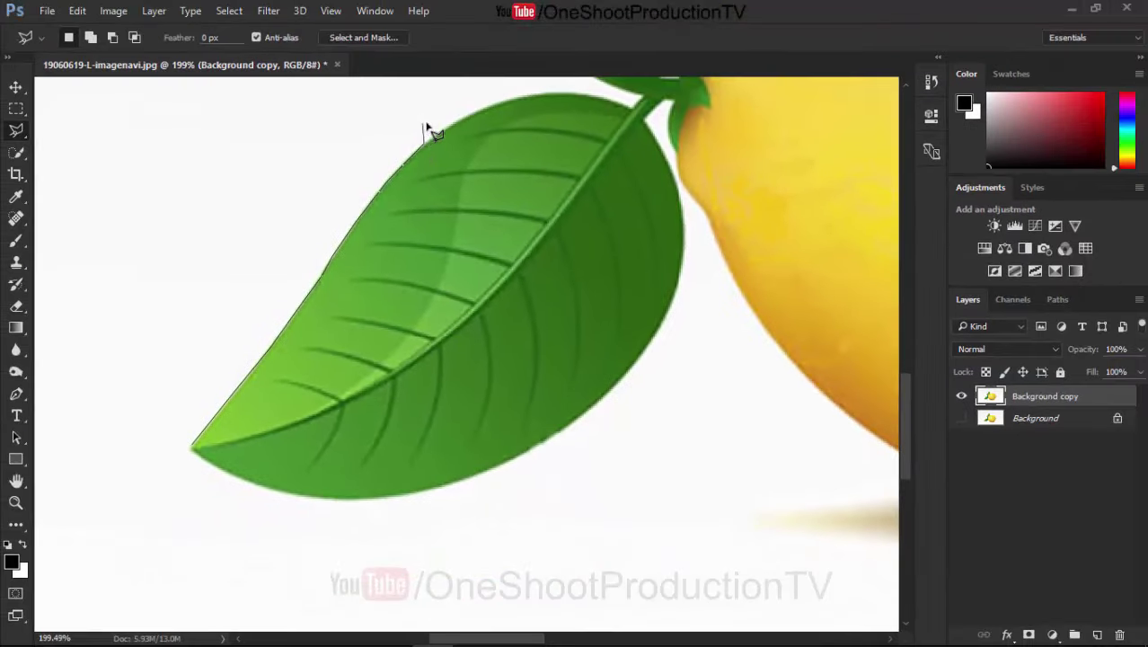
left_click_drag(461, 162, 406, 351)
key("BackSpace")
key("BackSpace")
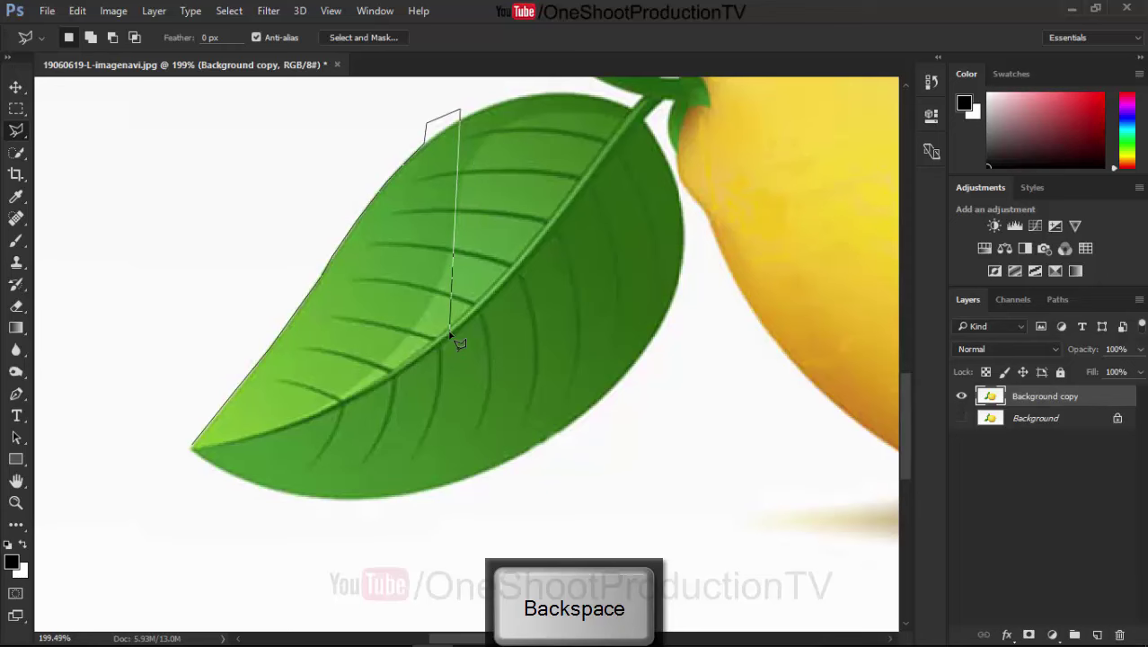
scroll(594, 128, "up", 3)
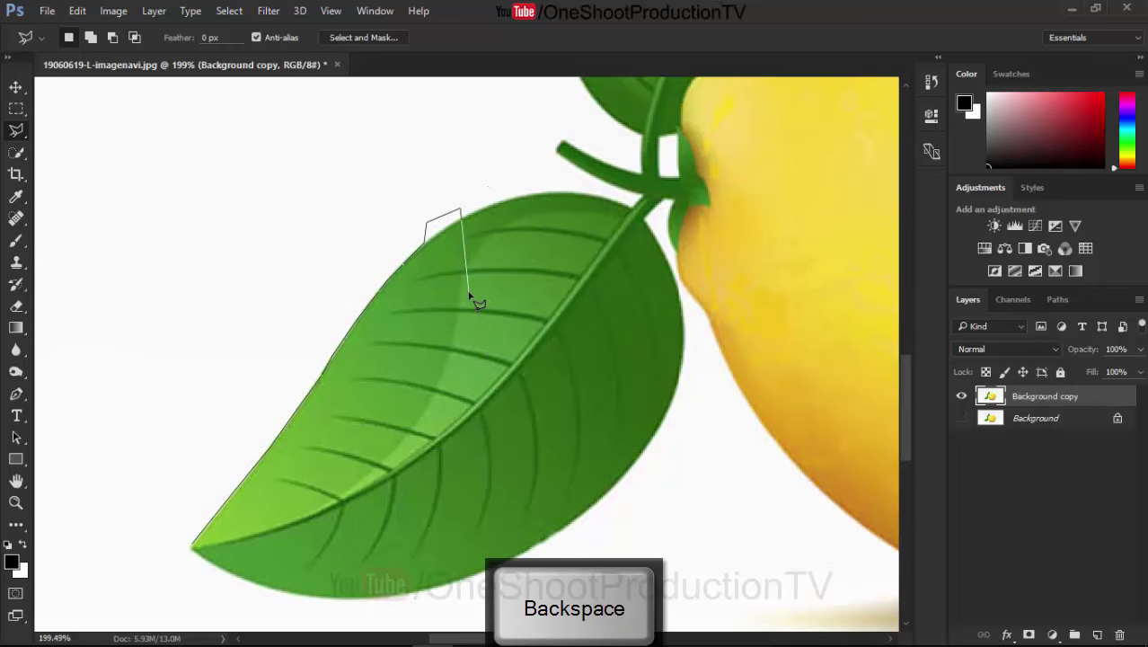
key("BackSpace")
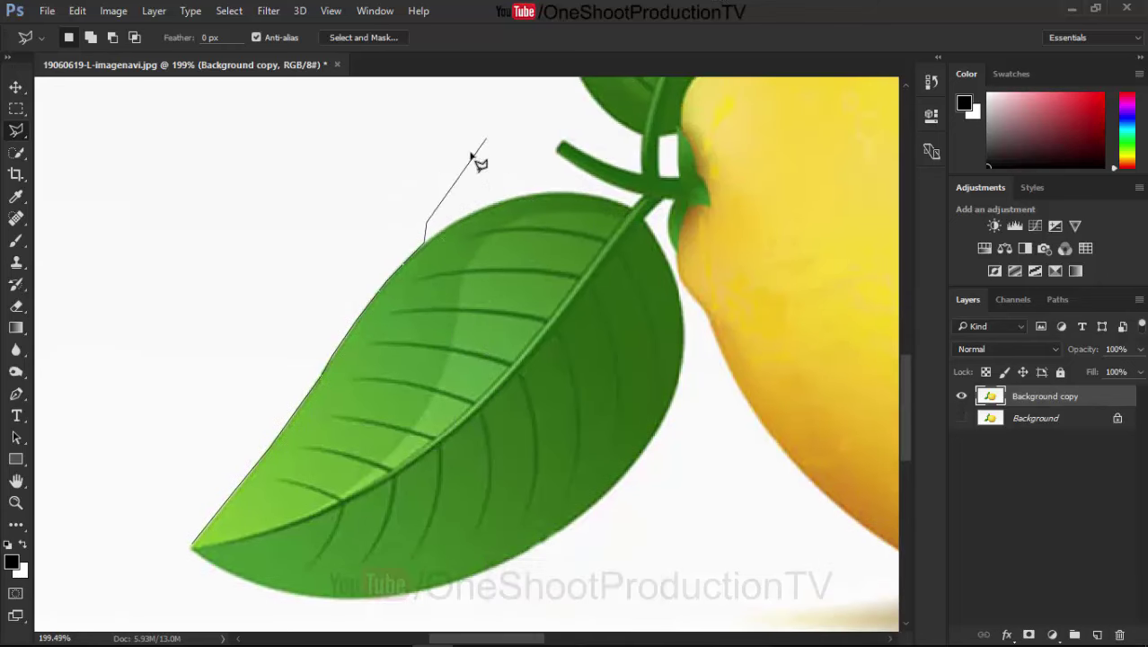
left_click(465, 158)
key("BackSpace")
key("BackSpace")
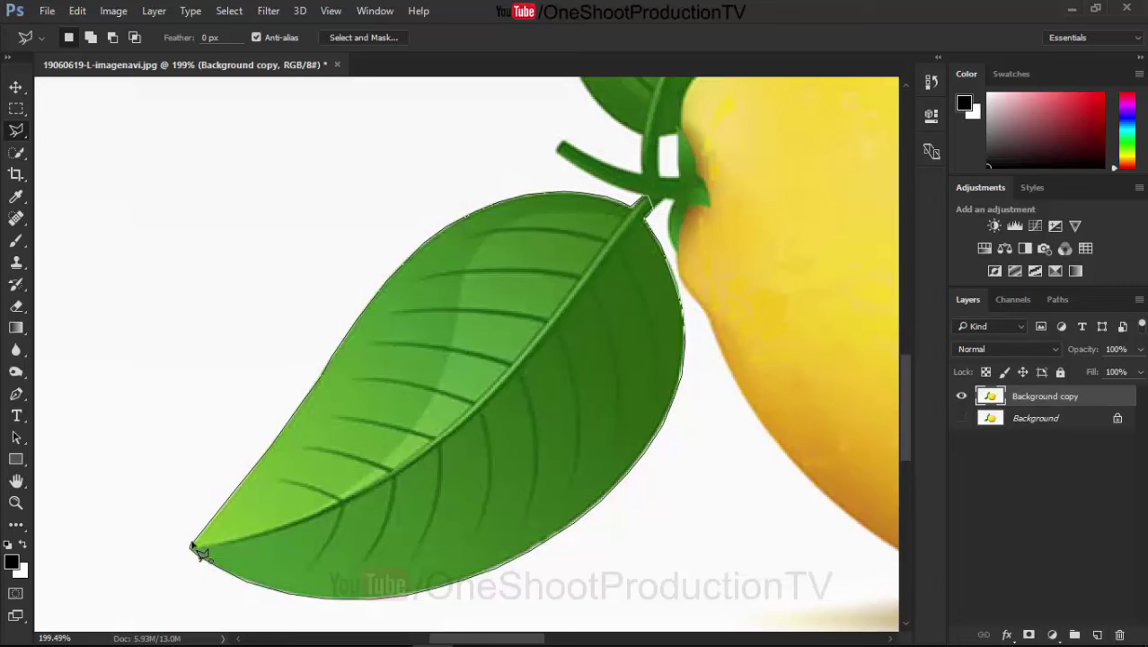
left_click(193, 548)
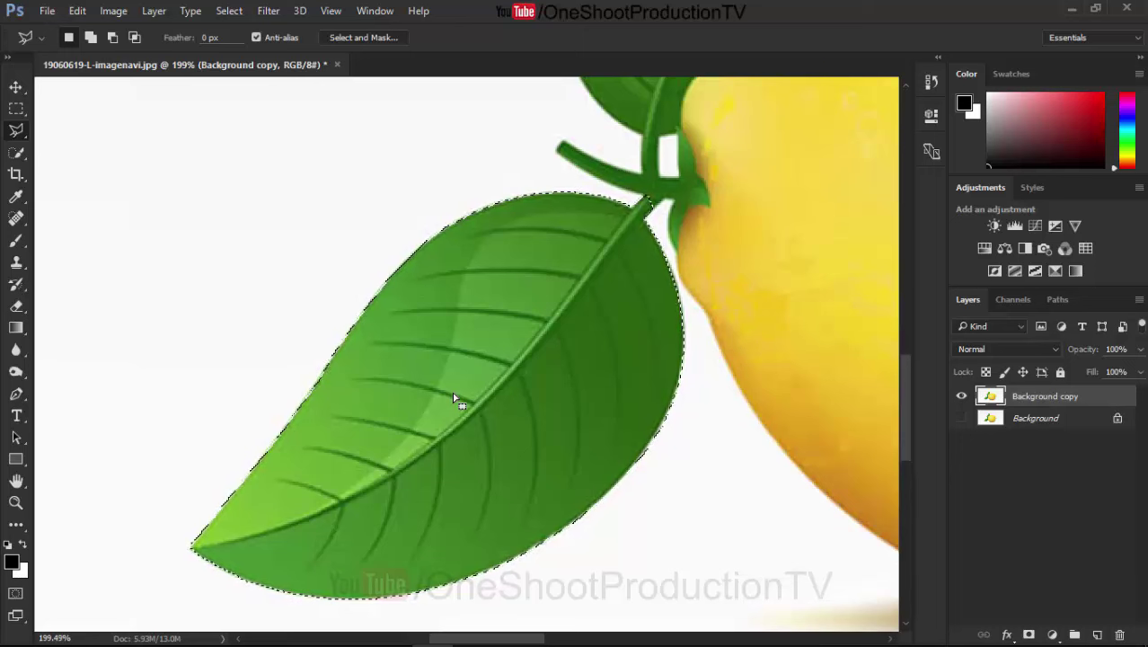
- Undo the accidental shift of the selection outline off the leaf
scroll(467, 332, "up", 1)
scroll(470, 332, "down", 2)
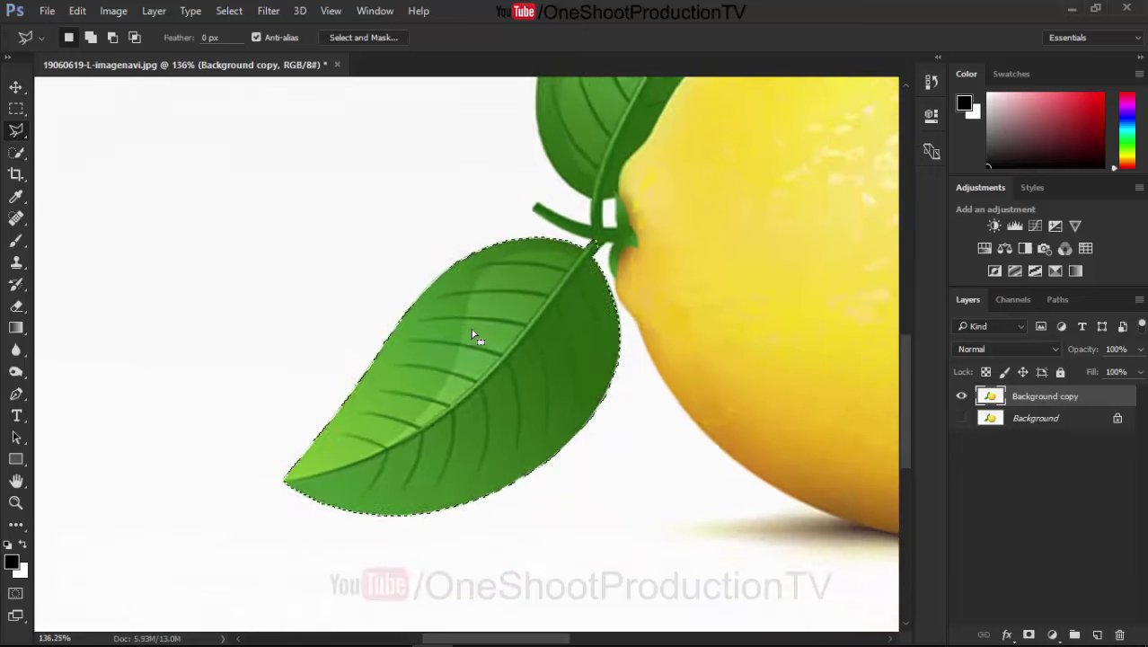
scroll(471, 333, "down", 1)
left_click_drag(471, 333, 337, 334)
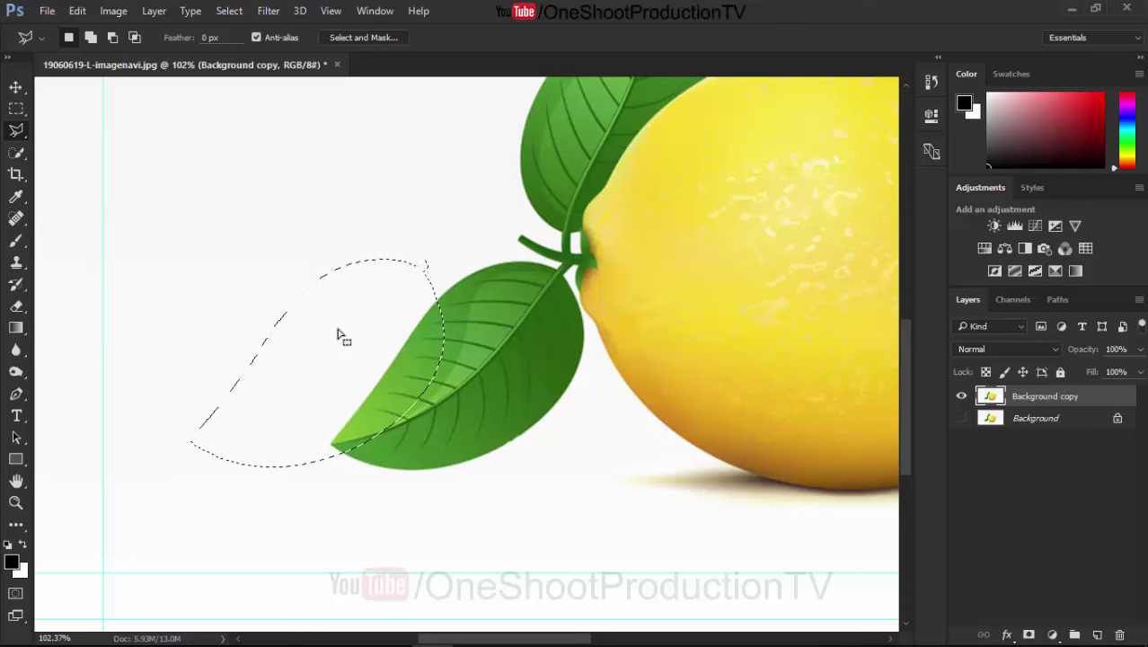
key("ctrl+alt+z")
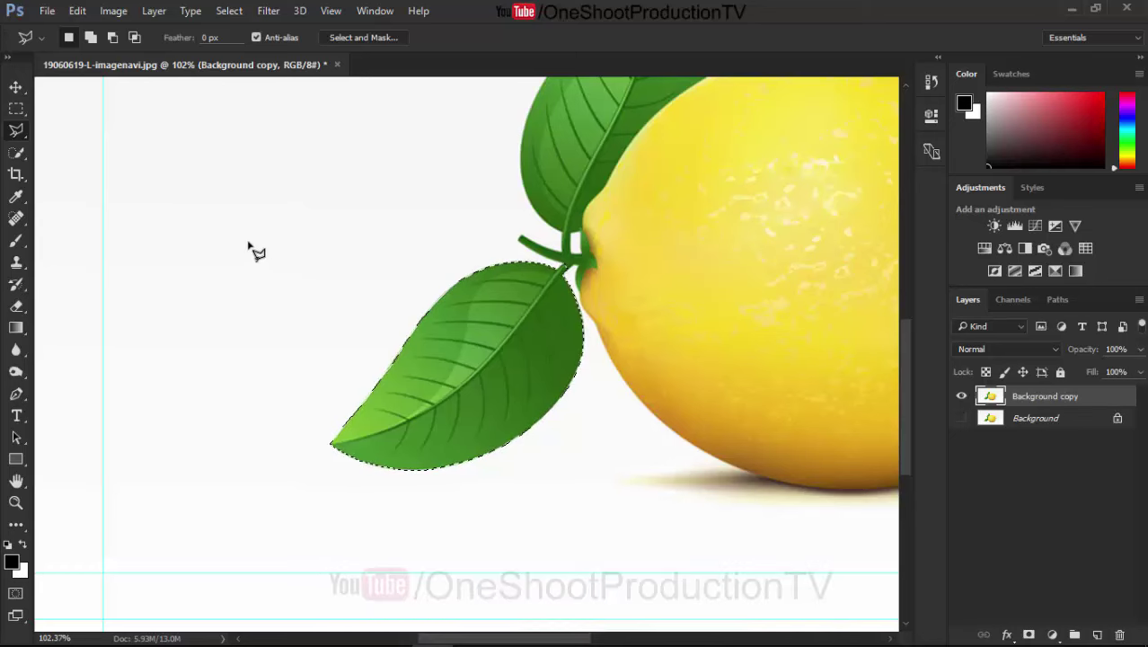
- Move the selected lower leaf up-left with the Move tool, then fit the image
left_click(16, 87)
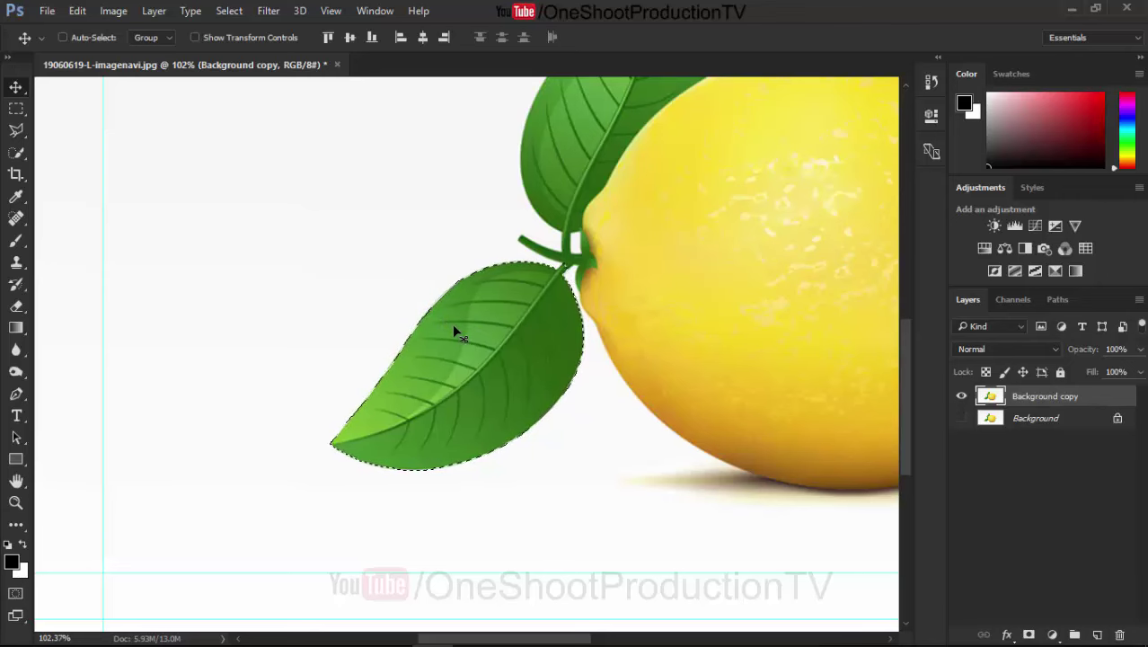
key("ctrl+plus")
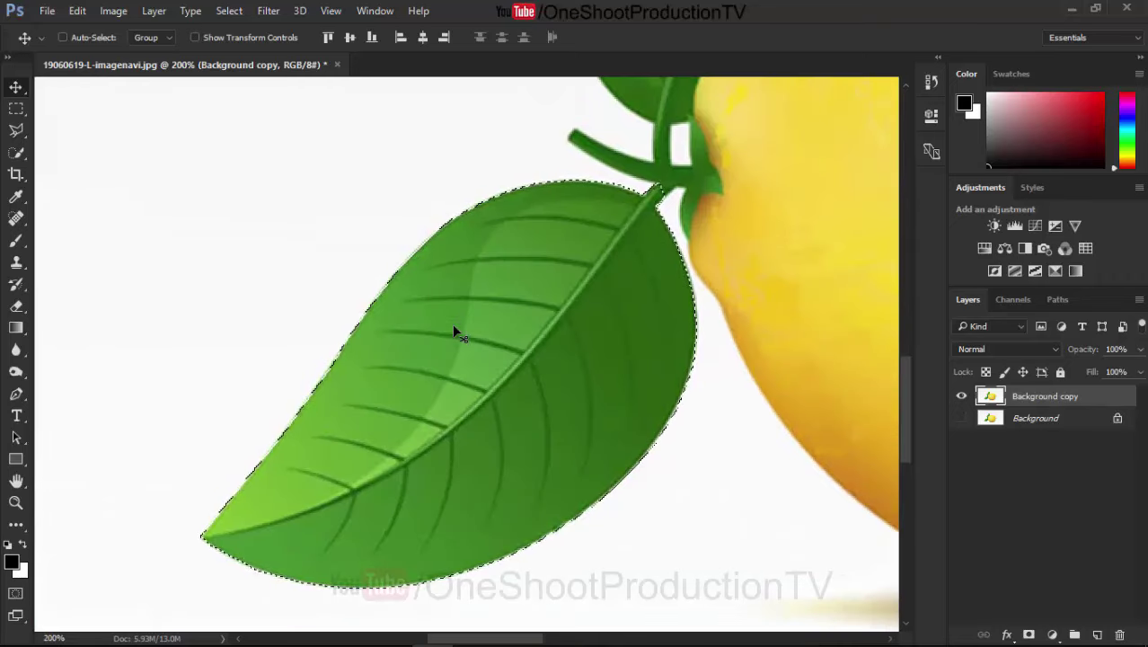
key("ctrl+minus")
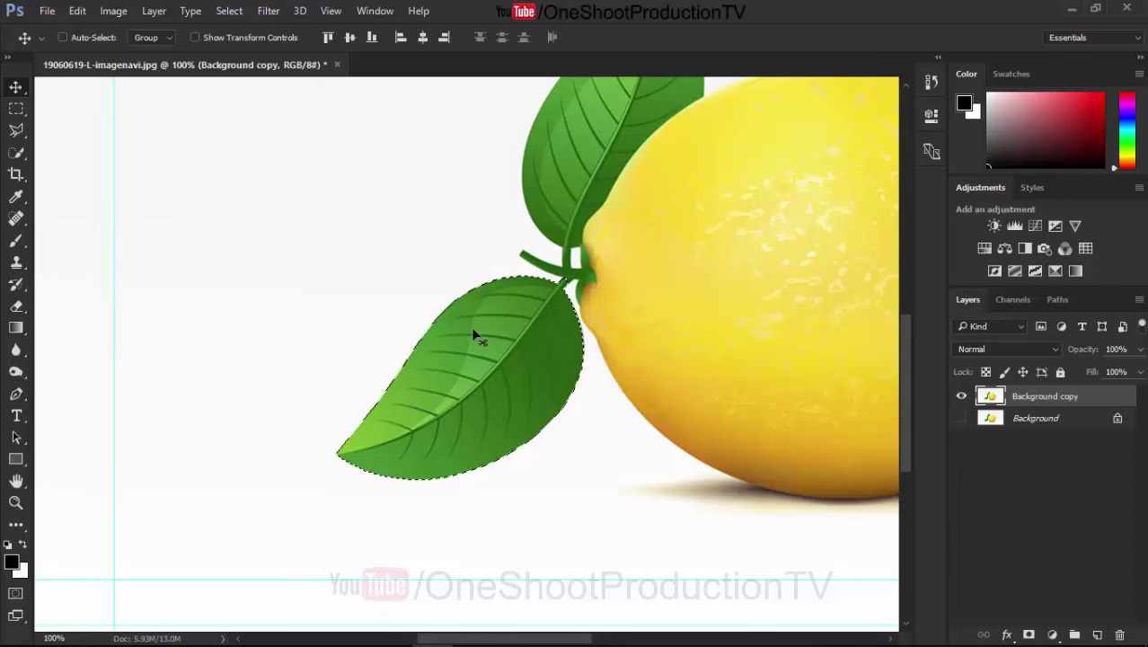
left_click_drag(475, 336, 269, 266)
key("ctrl+0")
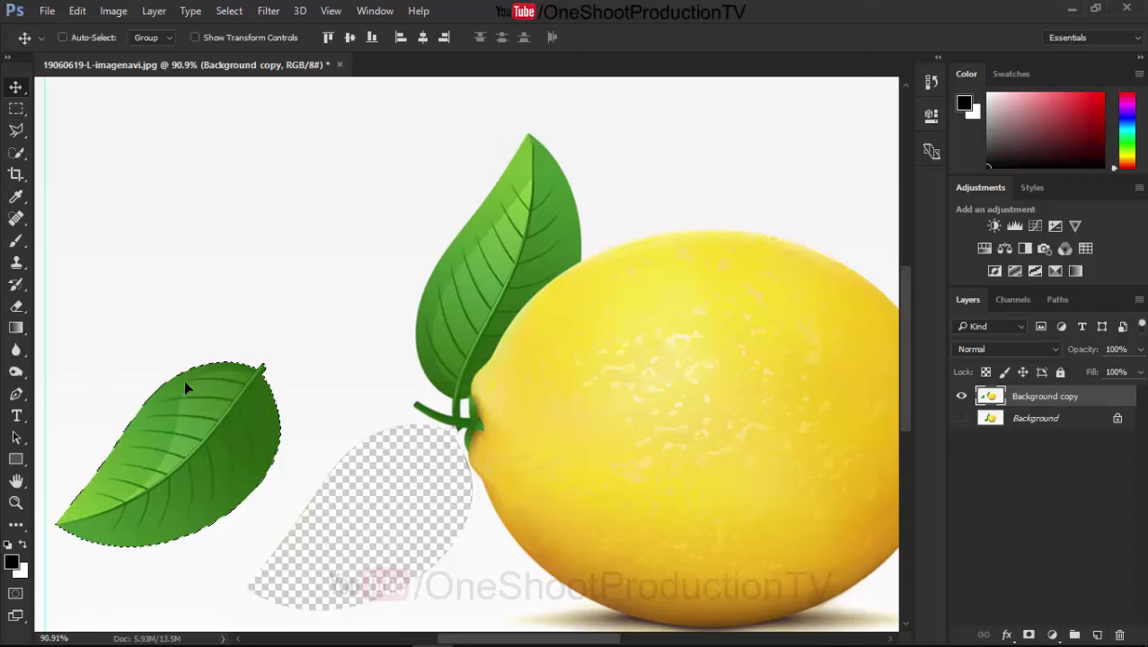
- Clear the selection around the moved leaf
left_click(14, 132)
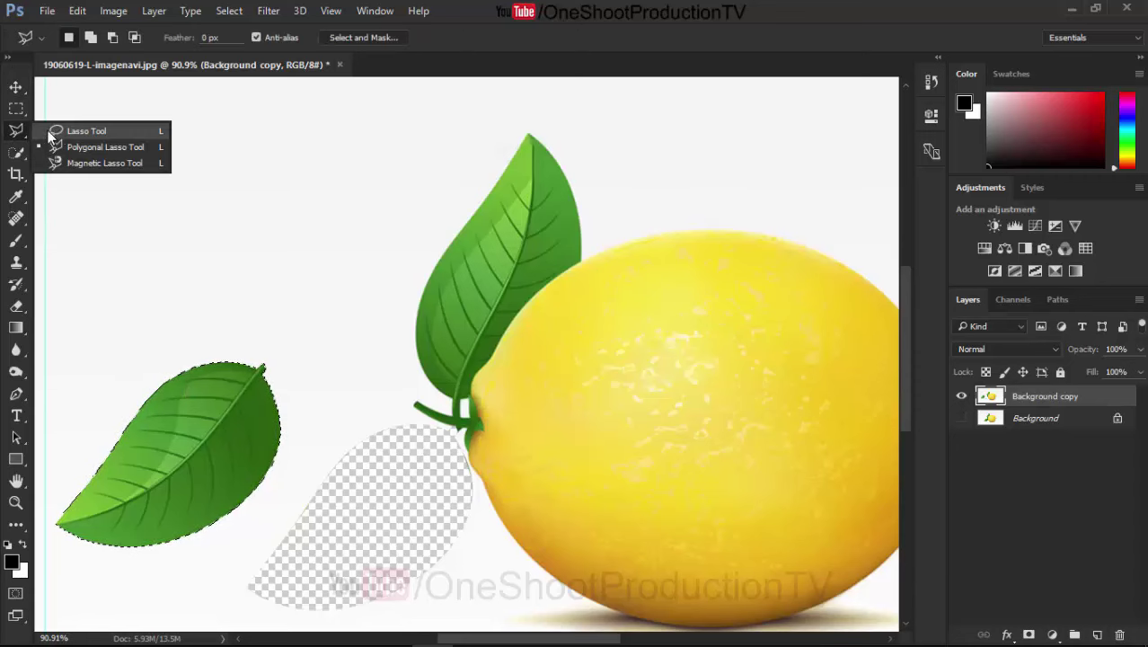
left_click(89, 145)
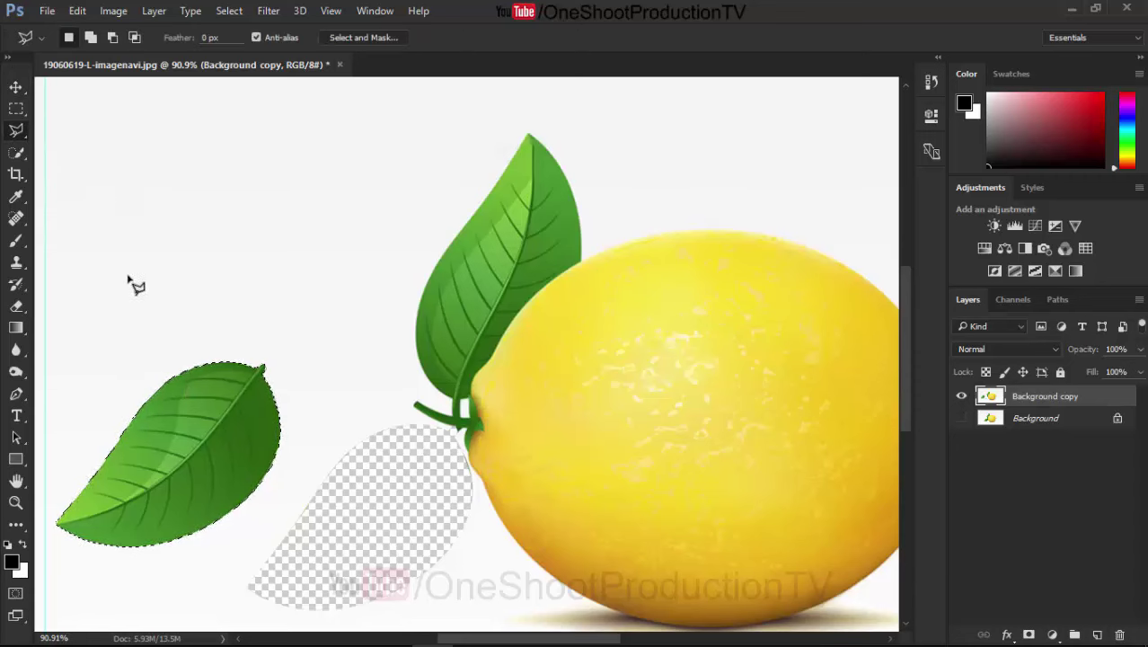
key("ctrl+d")
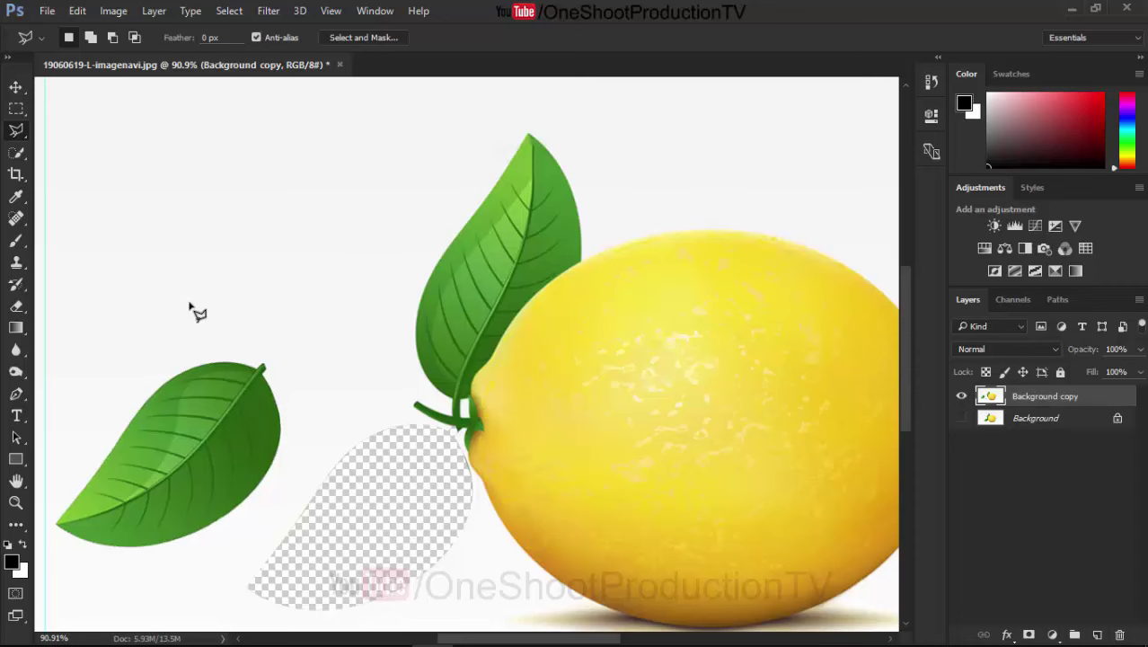
key("BackSpace")
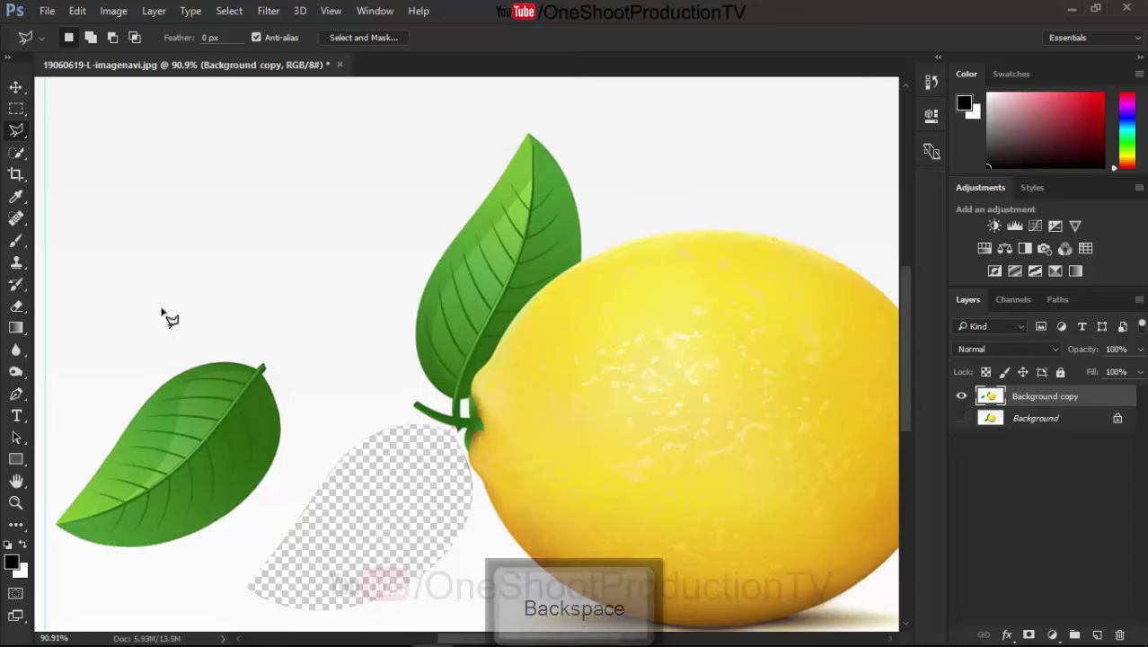
key("ctrl+d")
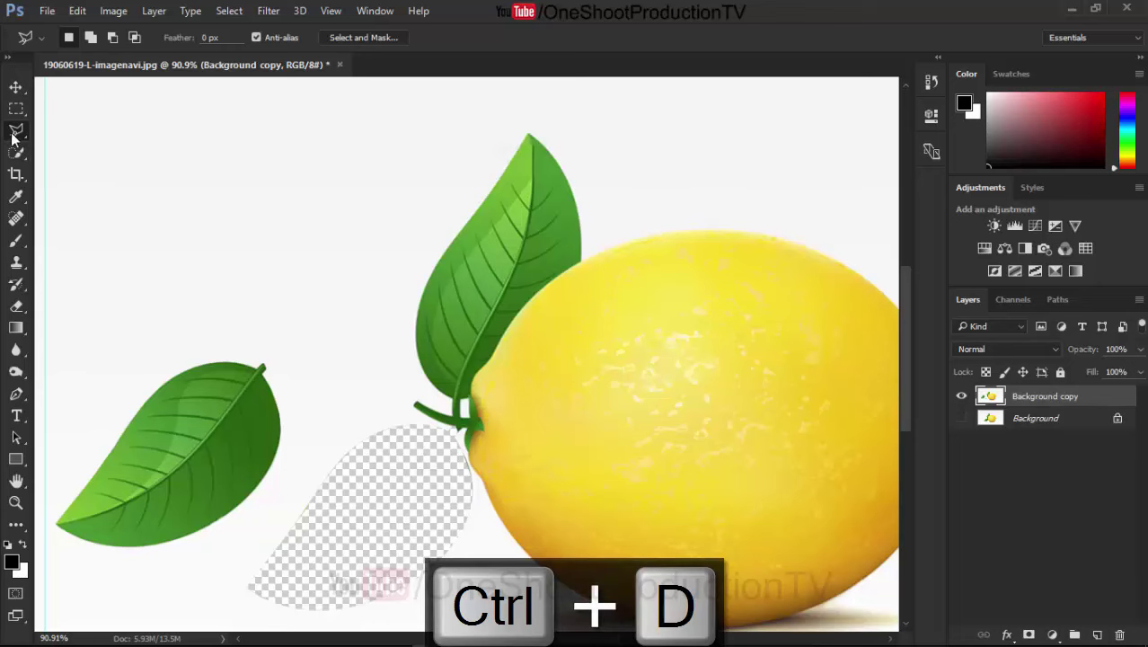
- Make the Magnetic Lasso Tool active and zoom in on the upper leaf
right_click(16, 130)
left_click(94, 163)
scroll(453, 414, "up", 1)
scroll(453, 415, "up", 2)
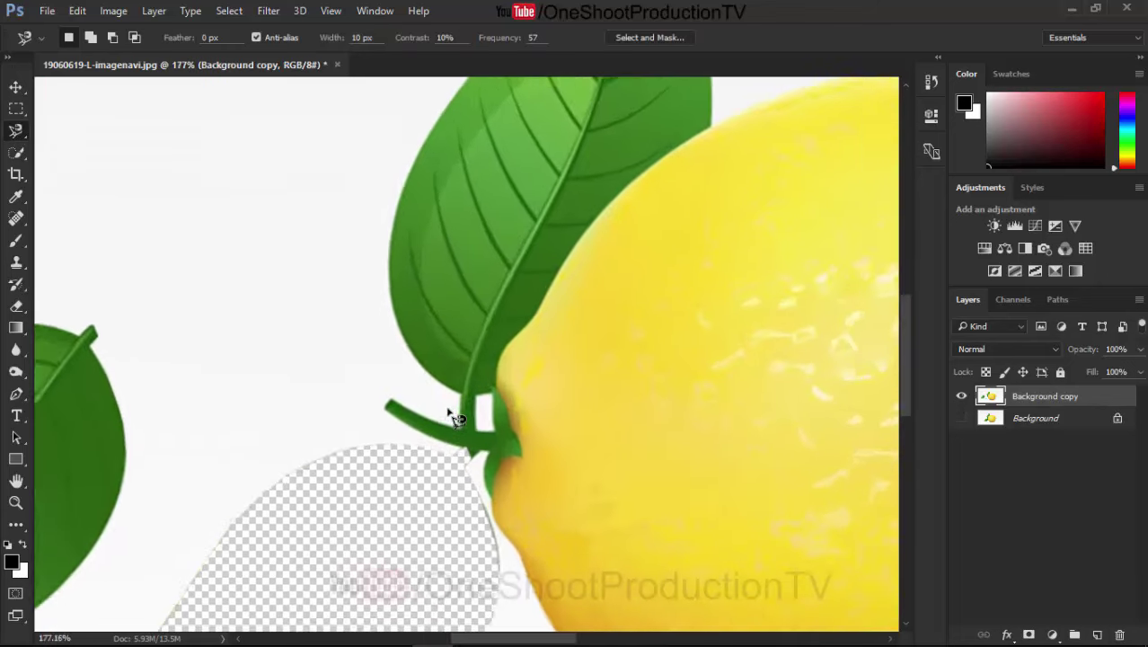
scroll(453, 415, "up", 1)
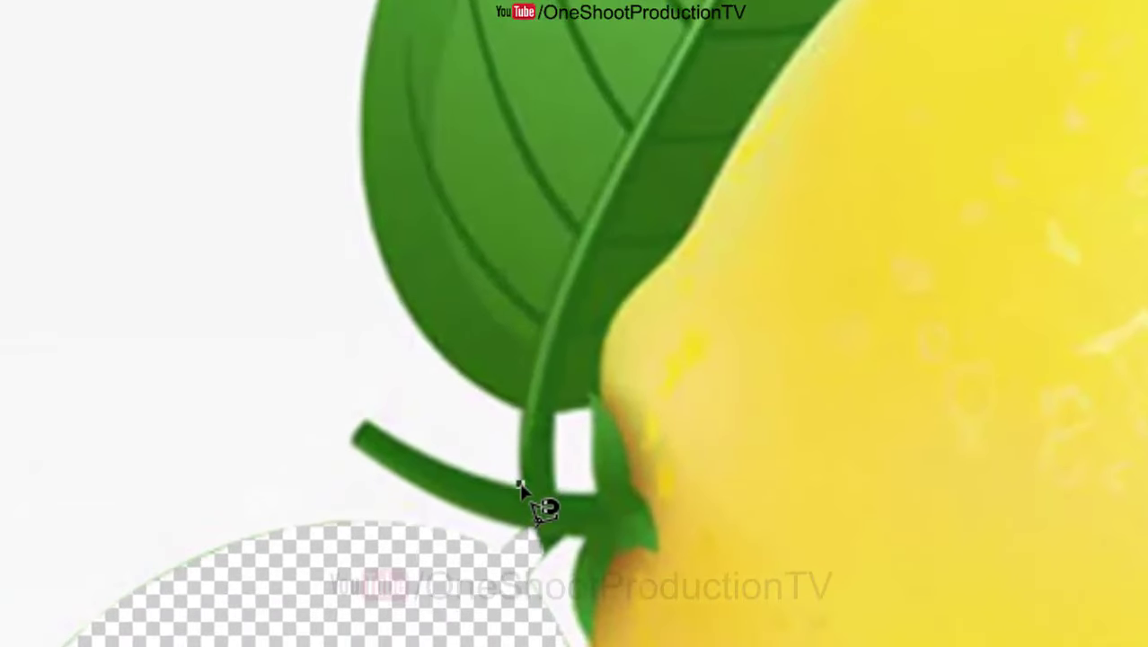
- Trace a Magnetic Lasso outline from the stem up the upper leaf's left edge
left_click(518, 483)
left_click(520, 416)
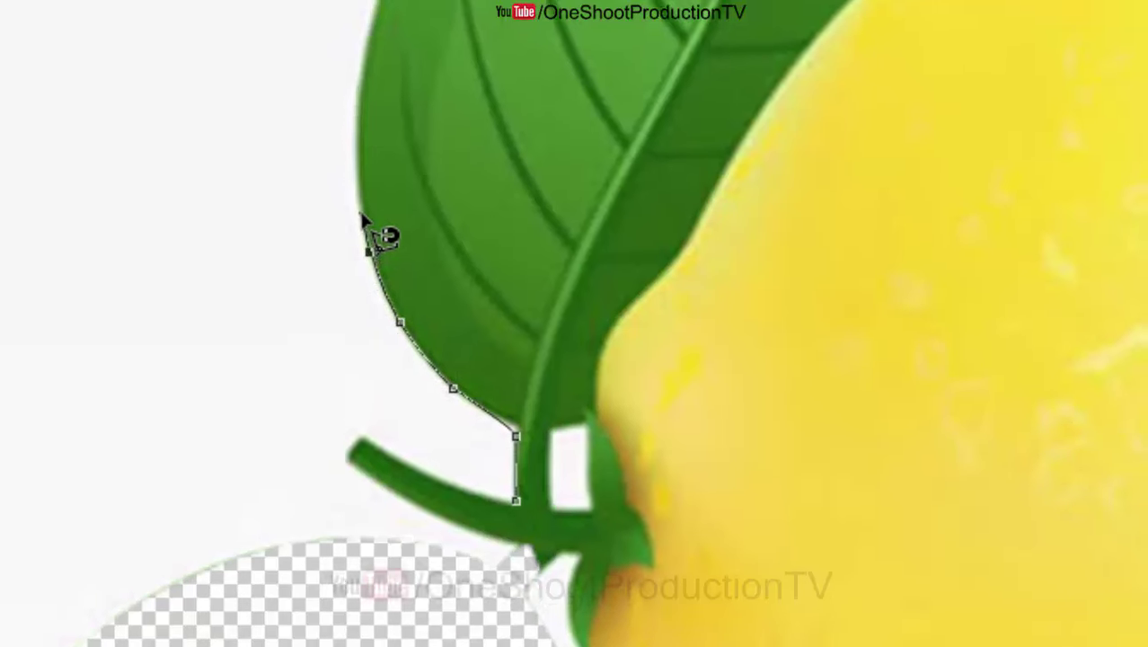
left_click_drag(366, 227, 330, 371)
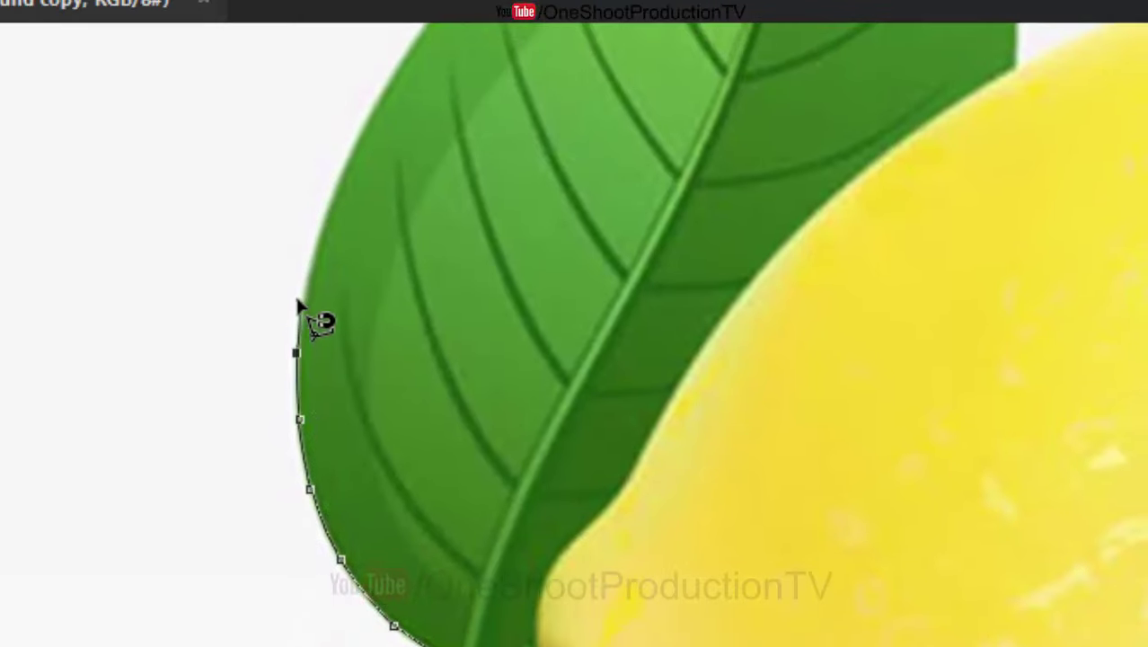
left_click(327, 210)
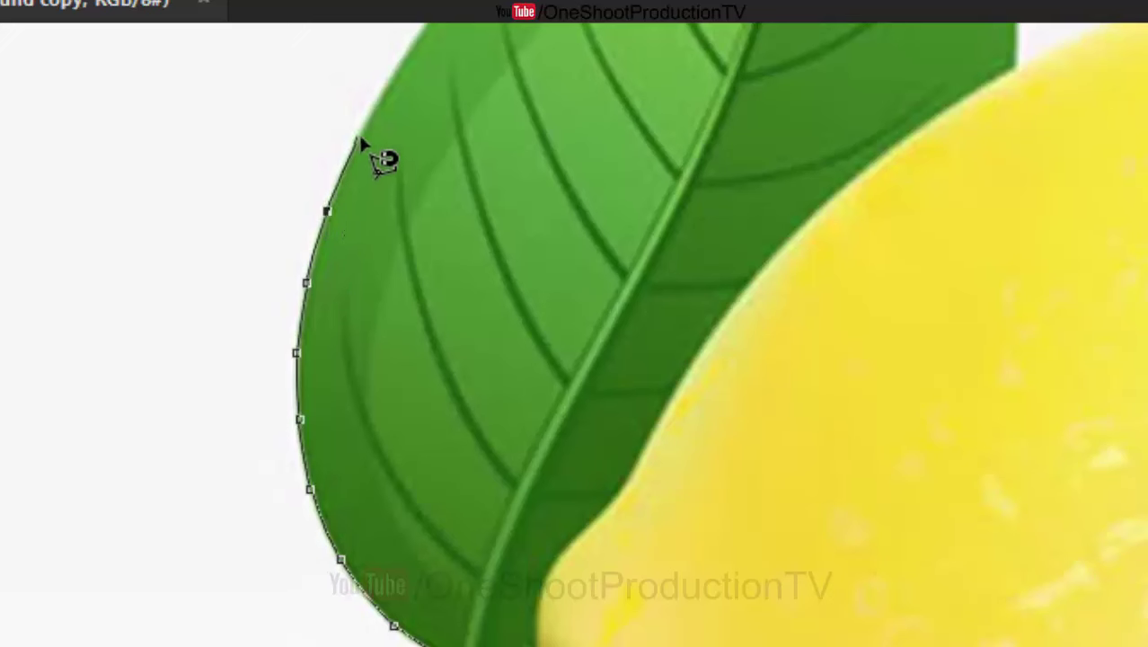
left_click(358, 144)
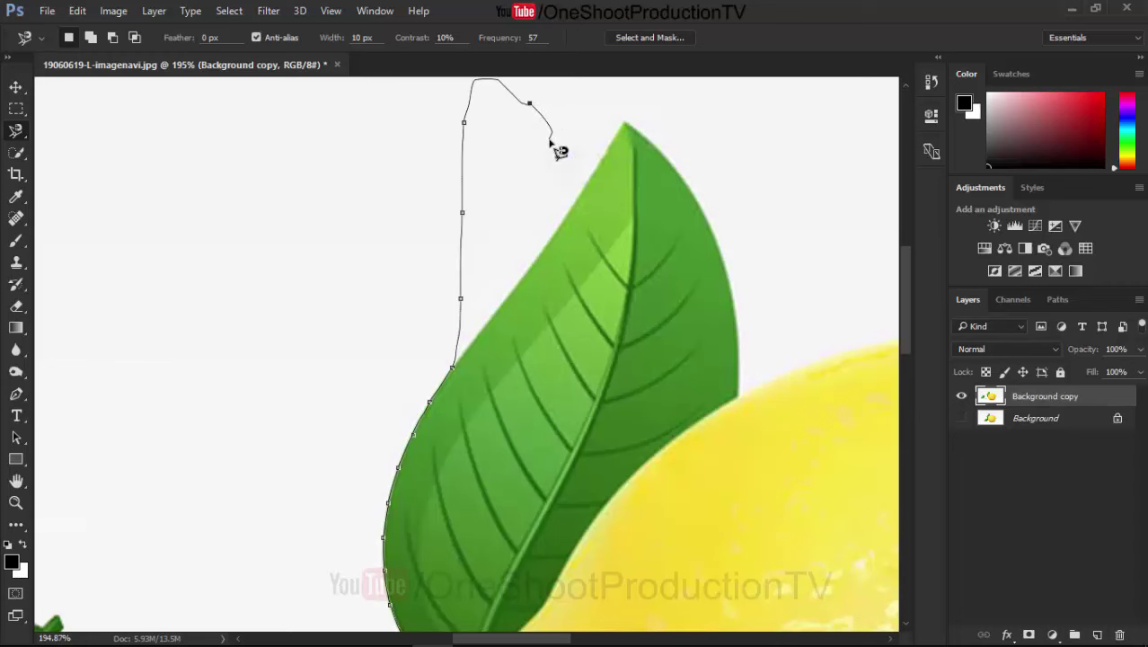
- Delete the stray Magnetic Lasso anchors above the upper leaf, one by one
key("BackSpace")
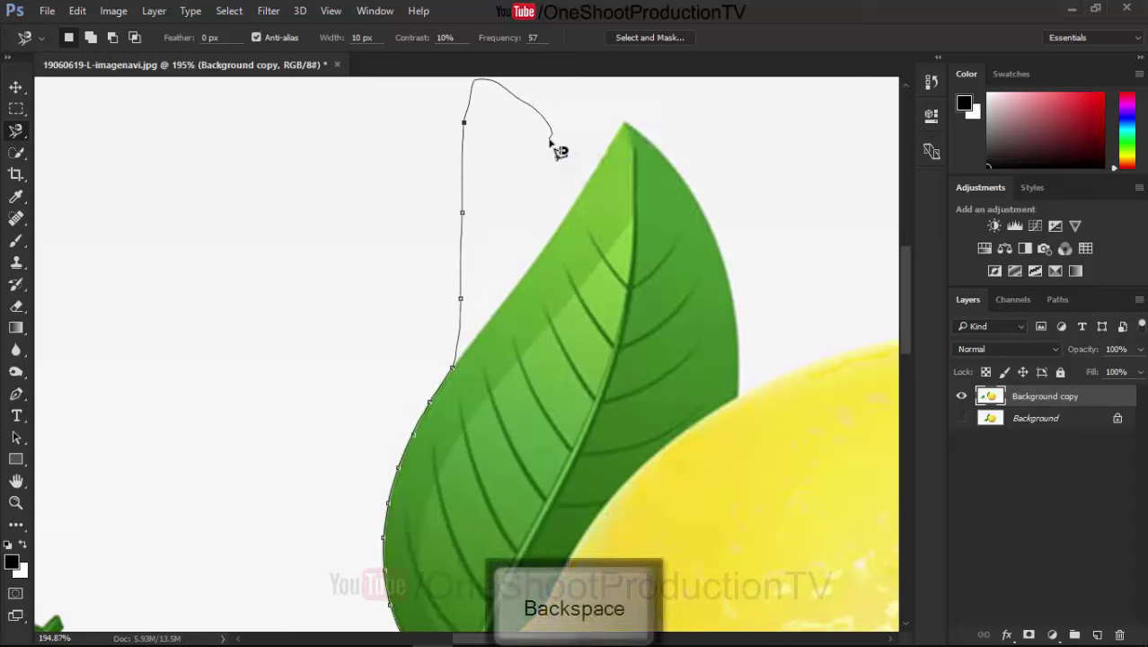
key("BackSpace")
key("BackSpace")
key("BackSpace")
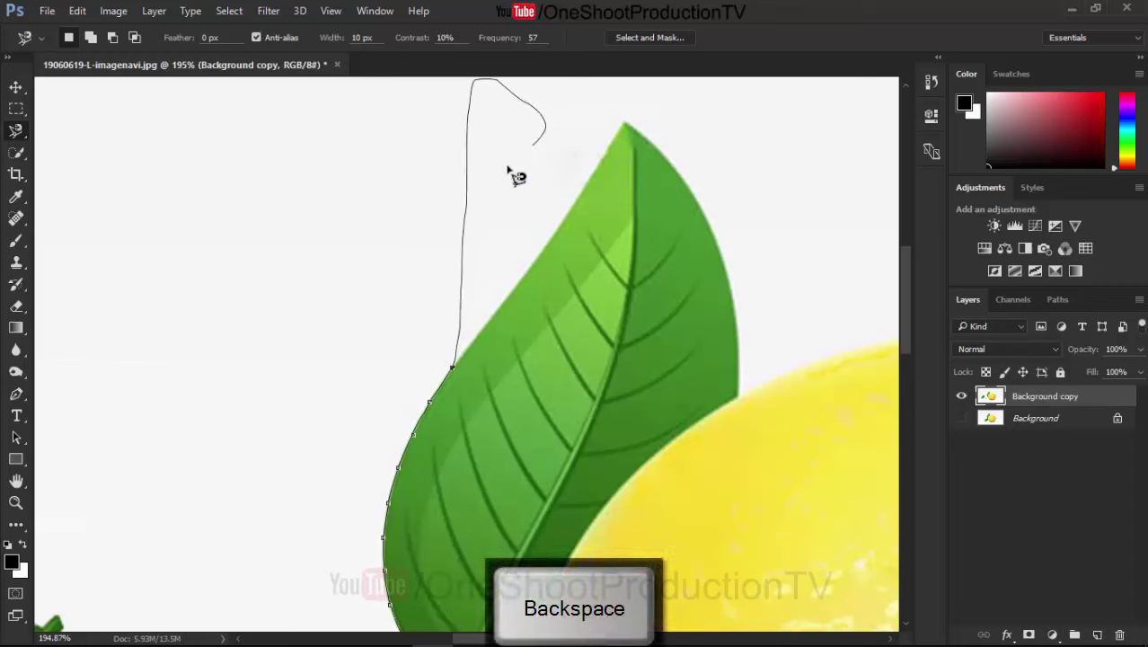
key("BackSpace")
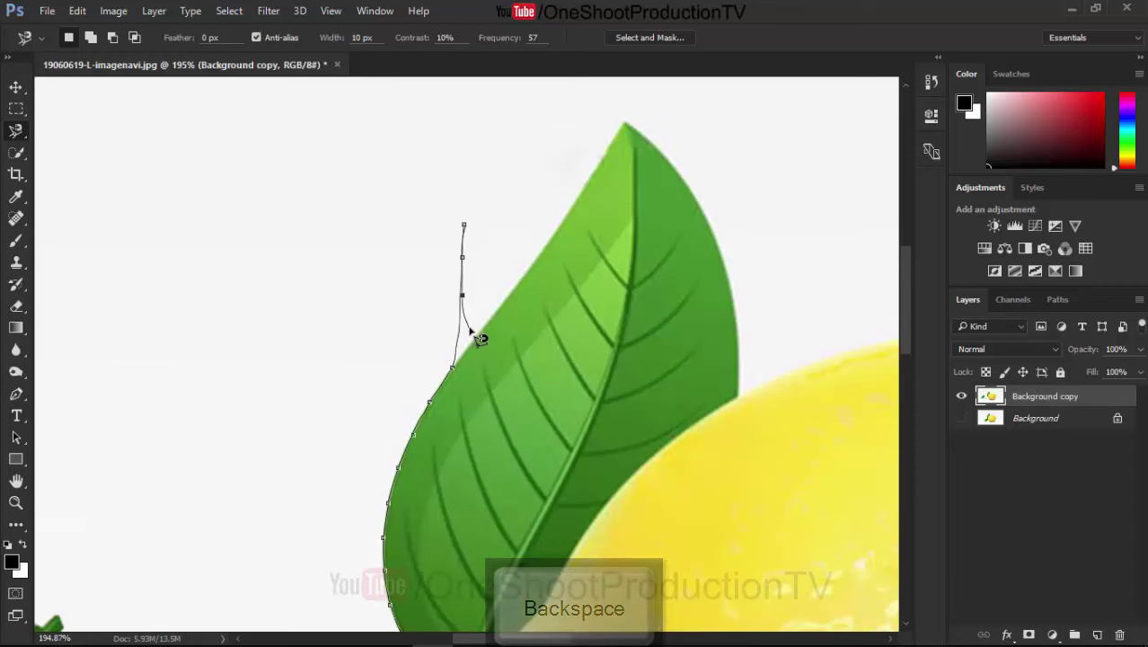
key("BackSpace")
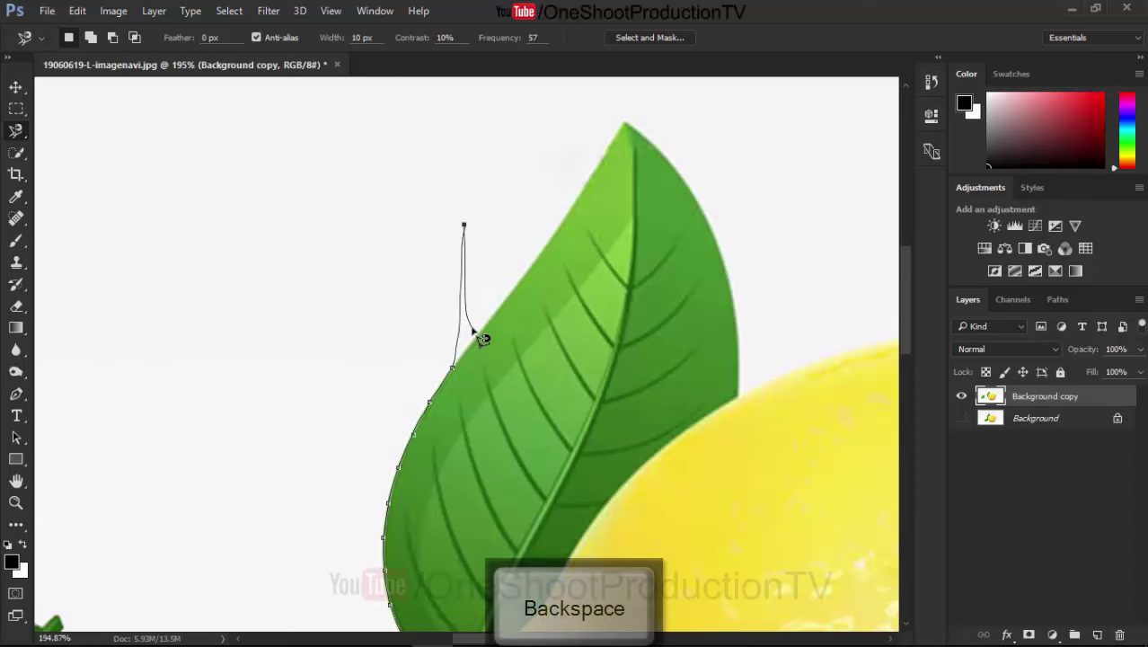
key("BackSpace")
key("BackSpace")
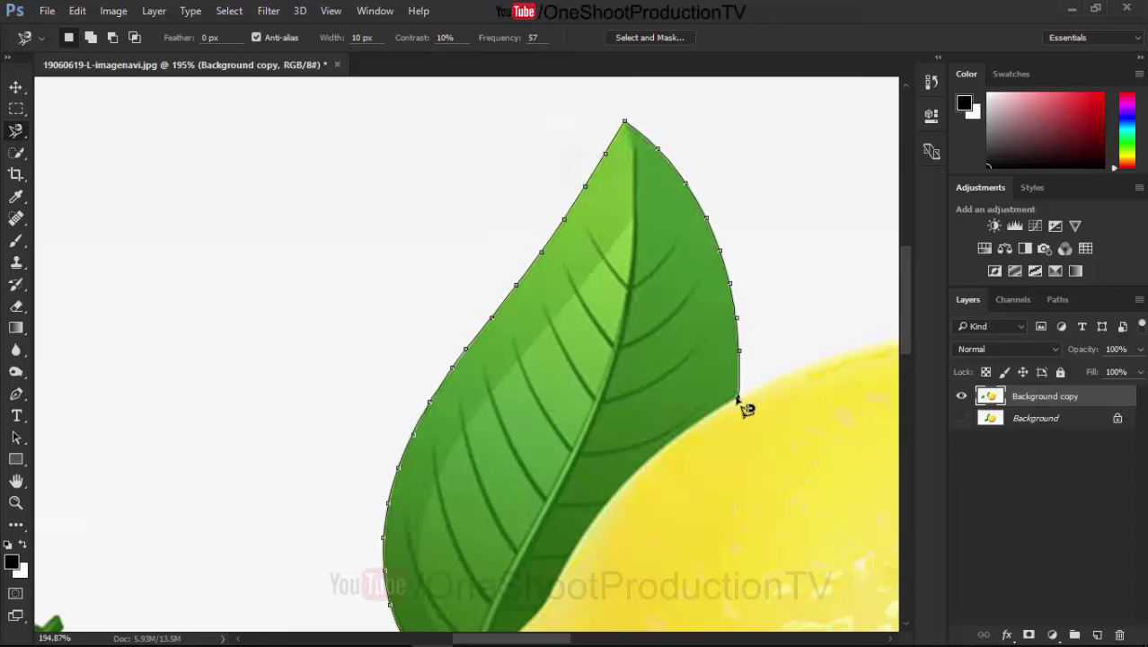
- Anchor at the leaf's lower-right corner, drop two stem points, and double-click to close
left_click(737, 397)
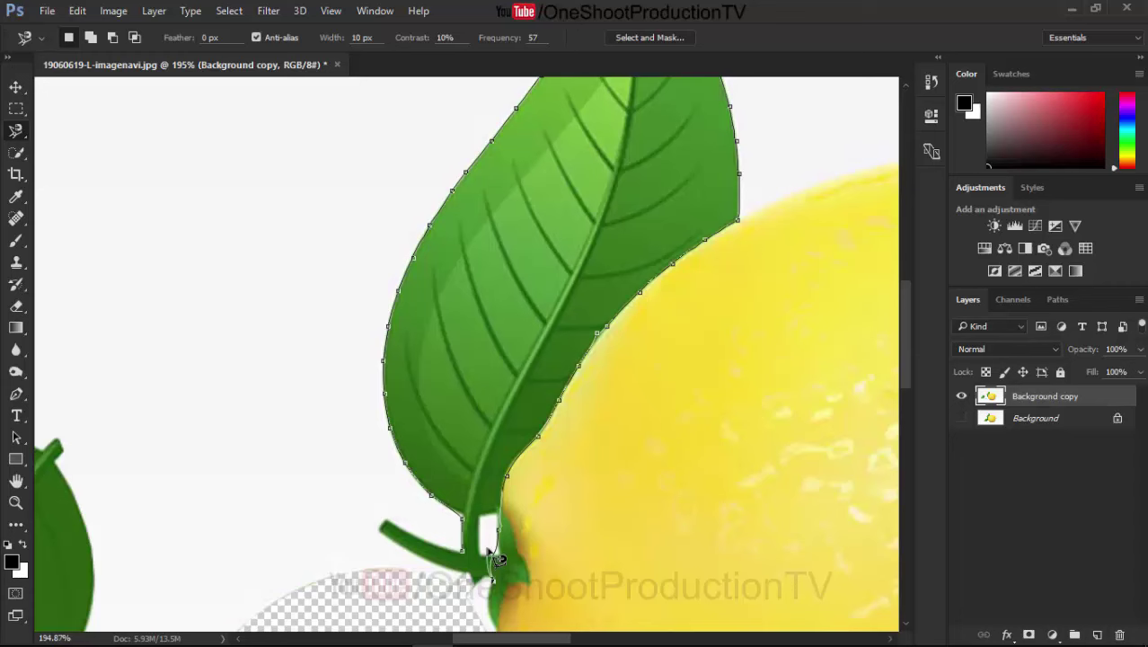
key("BackSpace")
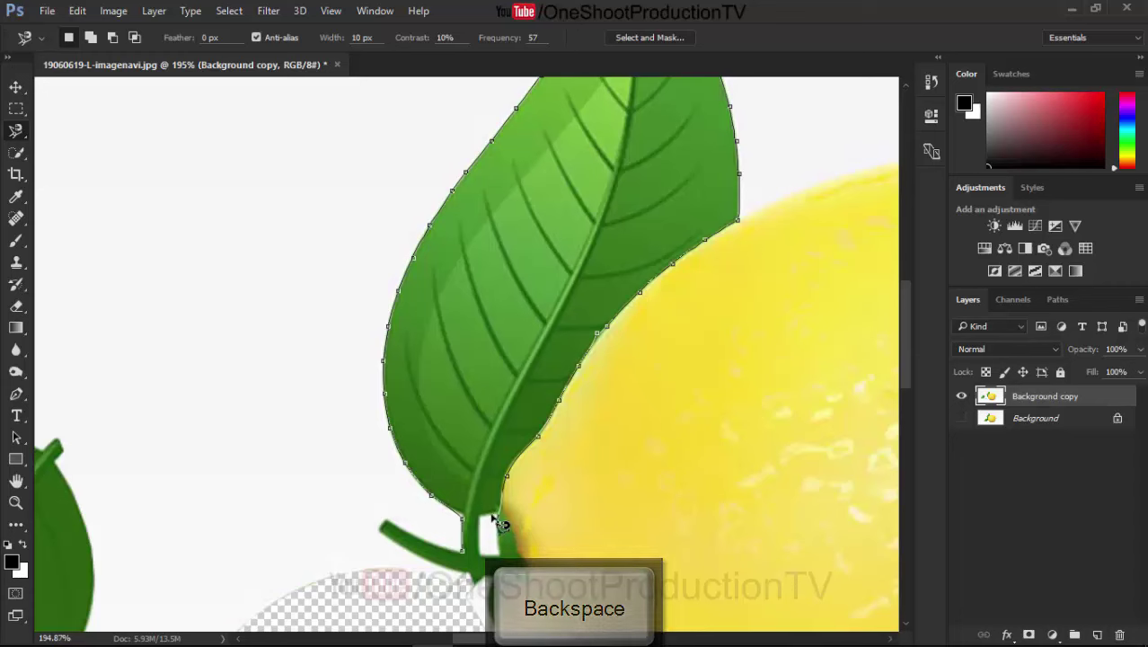
key("BackSpace")
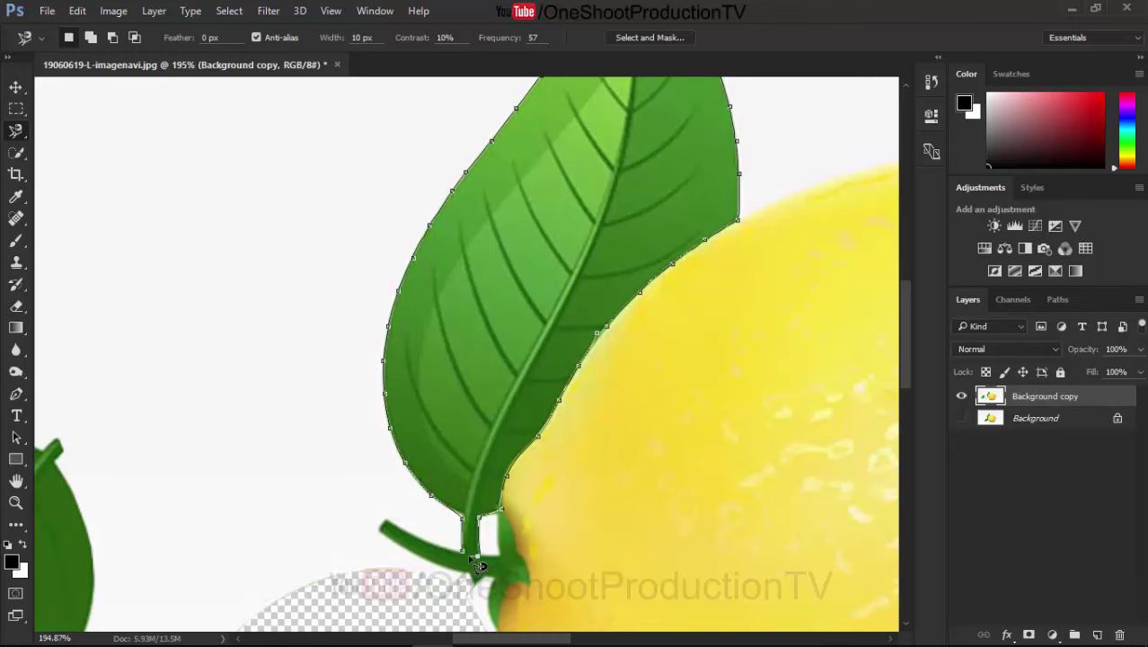
double_click(473, 564)
scroll(473, 564, "down", 2)
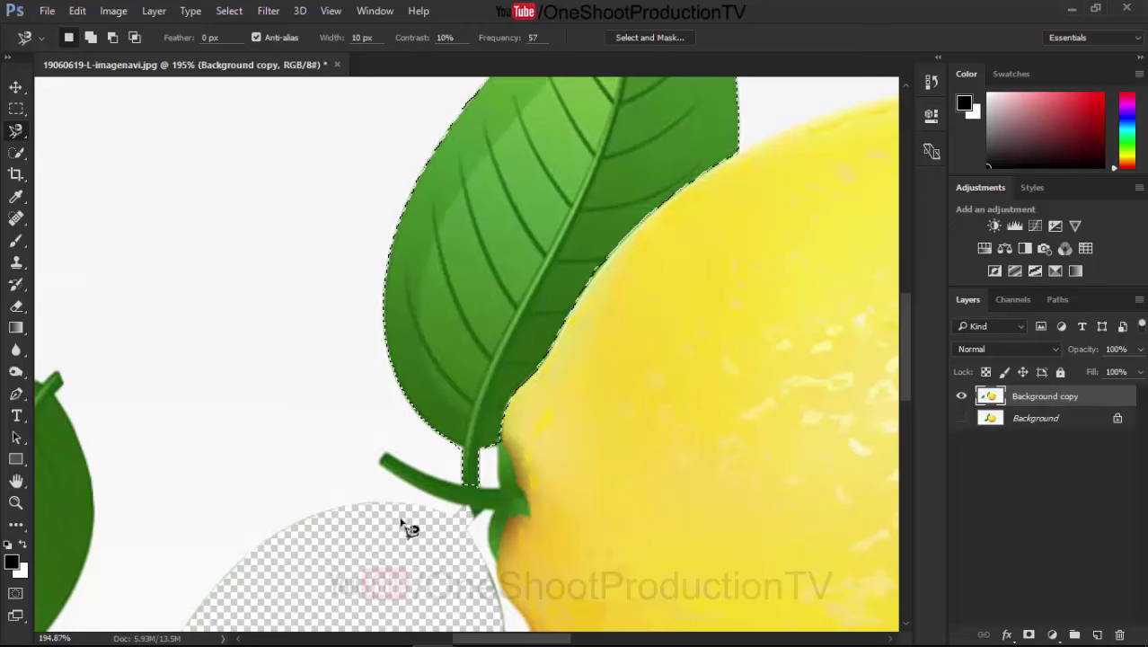
- Drag the selected upper leaf up-left away from the lemon with the Move tool
scroll(472, 282, "down", 2)
scroll(469, 283, "down", 3)
scroll(470, 283, "down", 1)
scroll(409, 256, "up", 1)
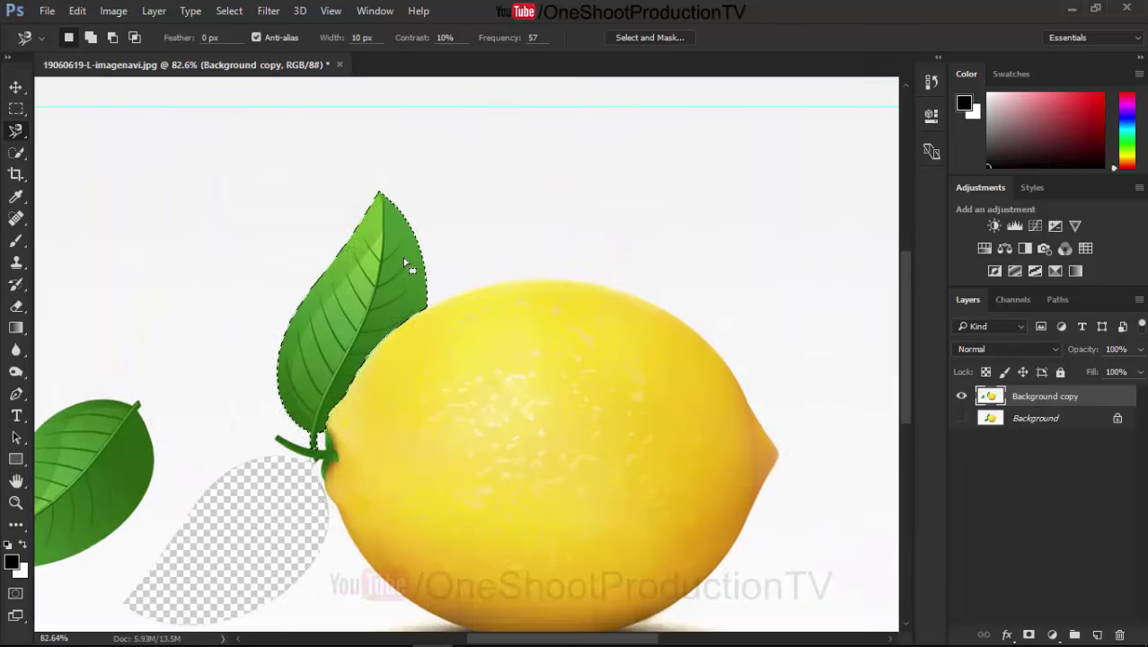
scroll(386, 261, "up", 2)
scroll(216, 276, "down", 2)
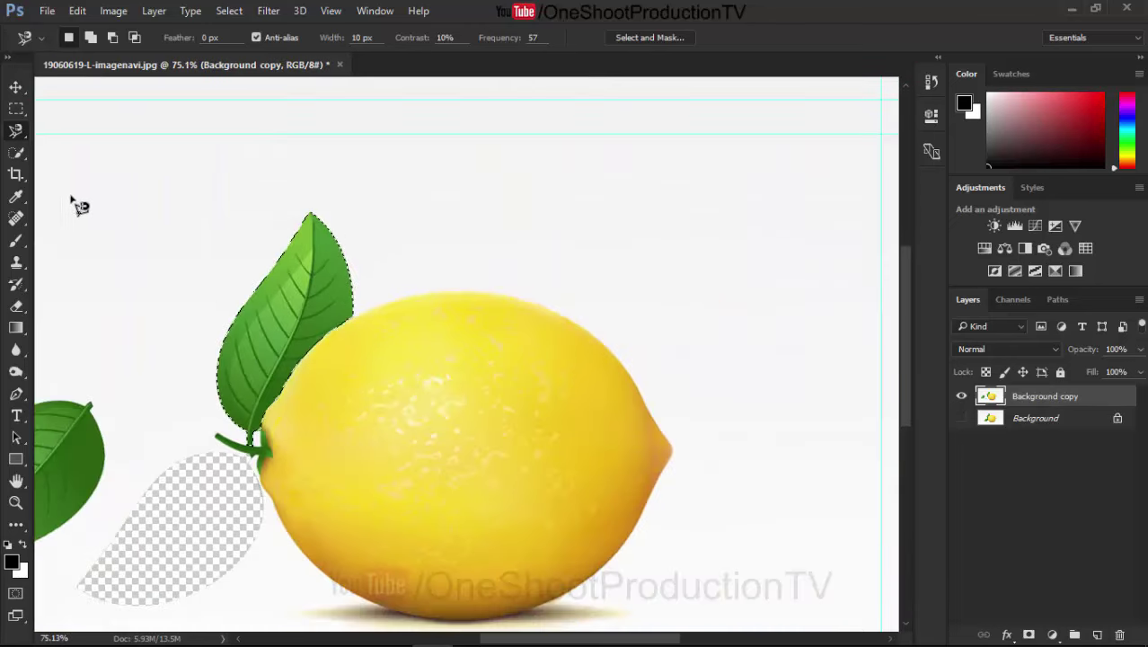
left_click(23, 93)
left_click(52, 88)
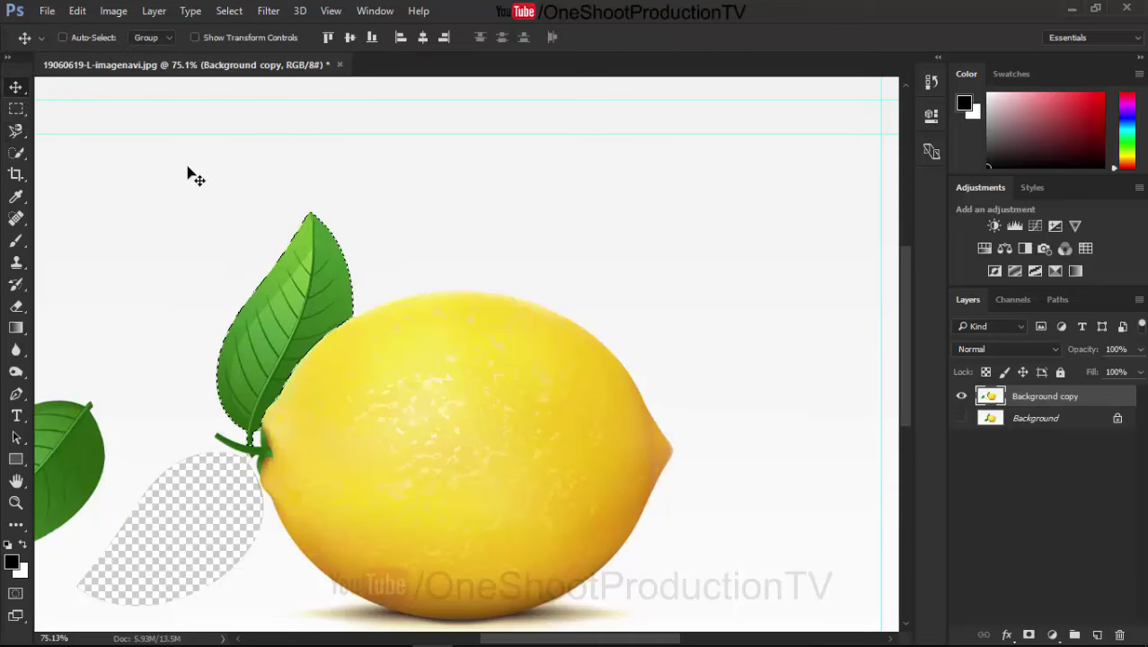
left_click_drag(278, 315, 156, 249)
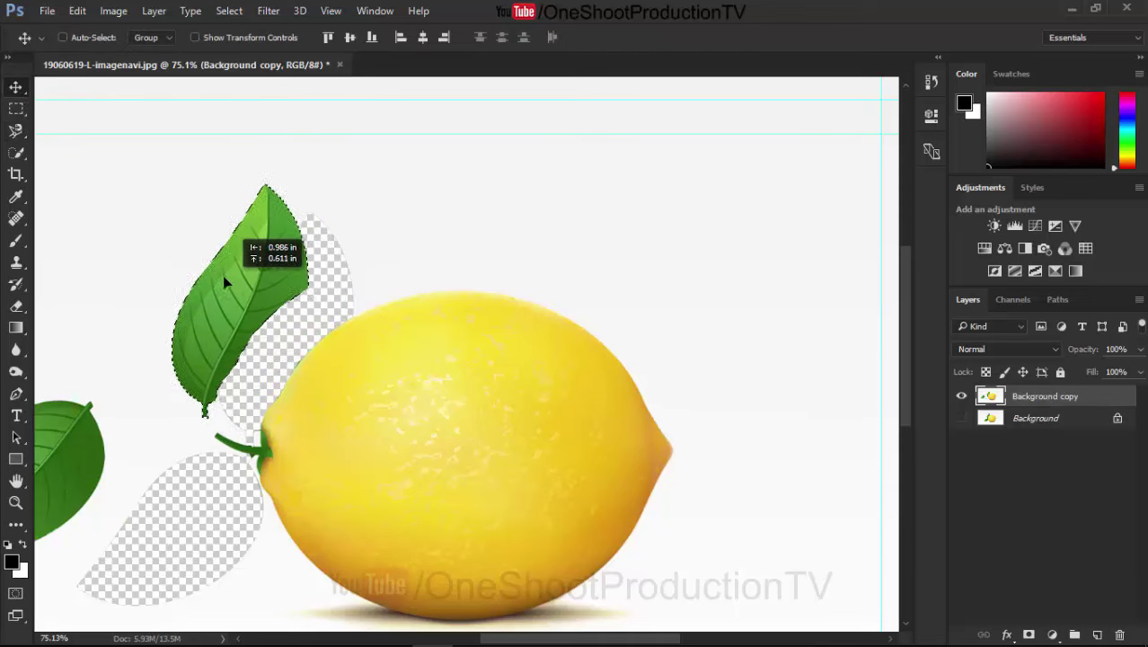
scroll(154, 247, "down", 2)
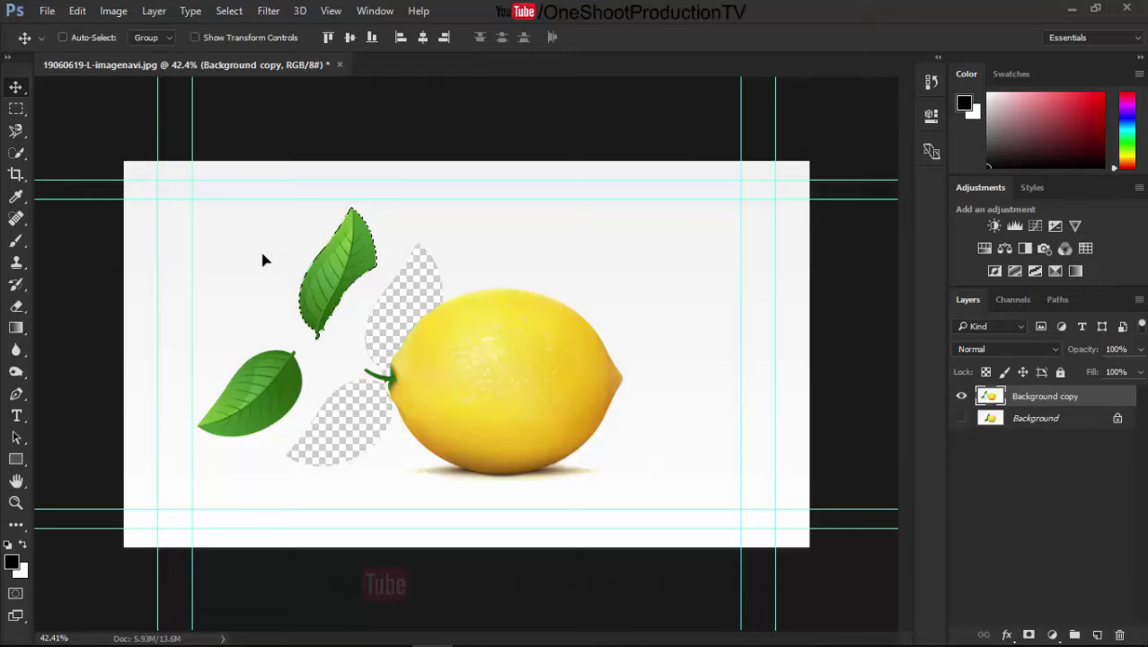
scroll(264, 253, "up", 2)
left_click_drag(332, 225, 303, 214)
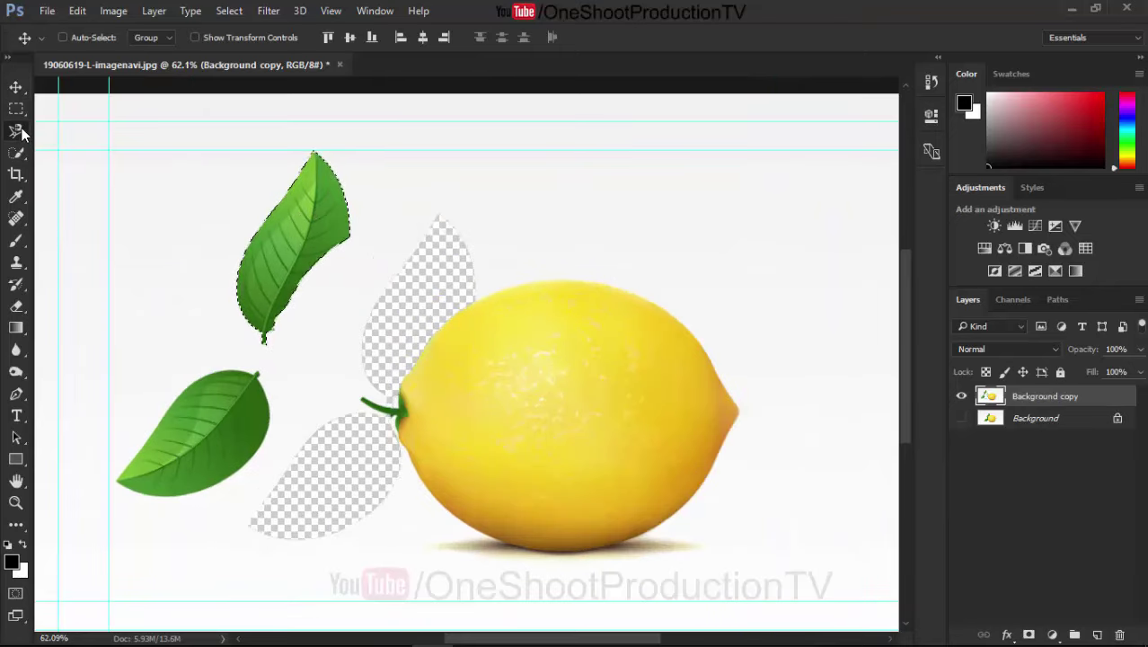
- Shift the leaf slightly to the right and deselect it
left_click_drag(22, 133, 97, 164)
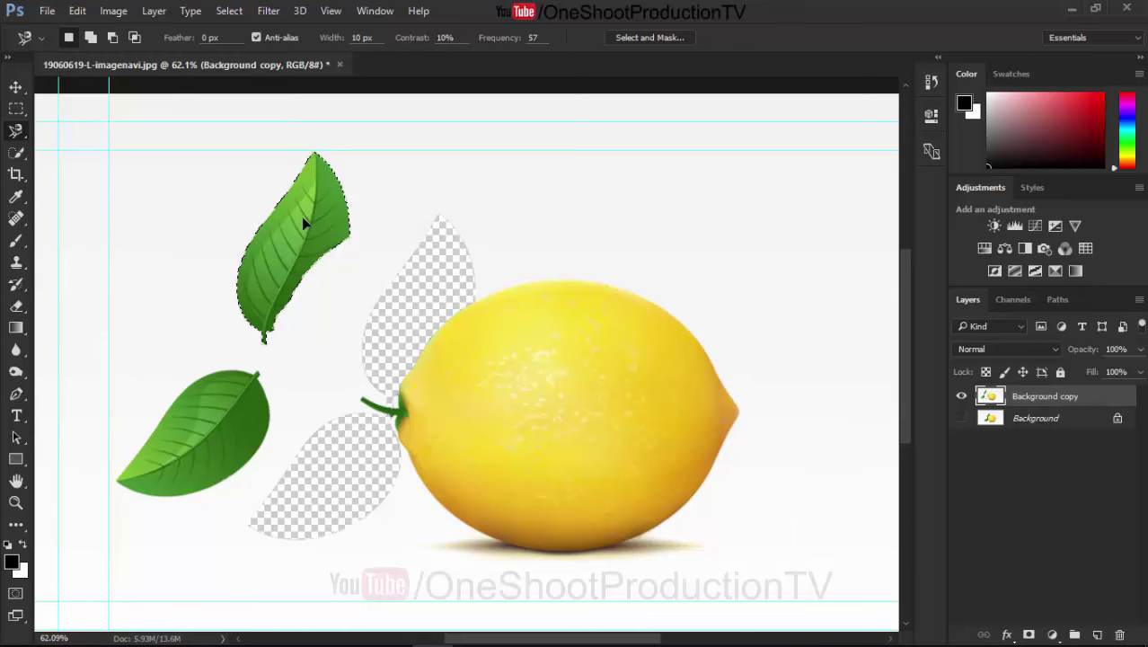
scroll(179, 317, "up", 1)
left_click(18, 90)
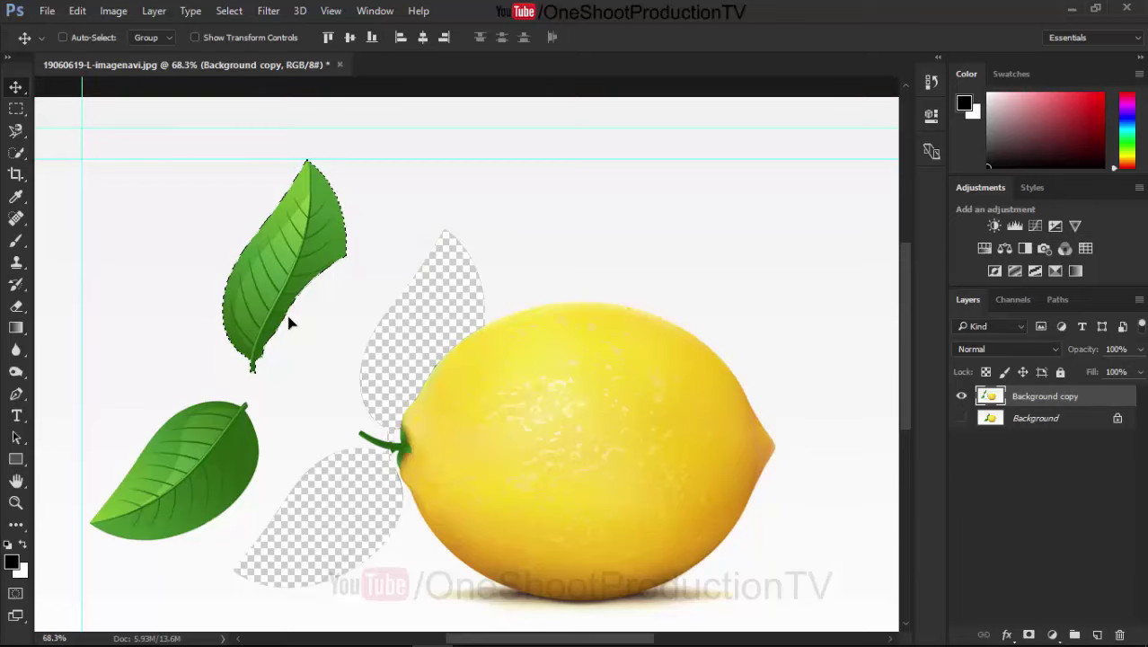
scroll(269, 287, "up", 4)
scroll(242, 251, "up", 4)
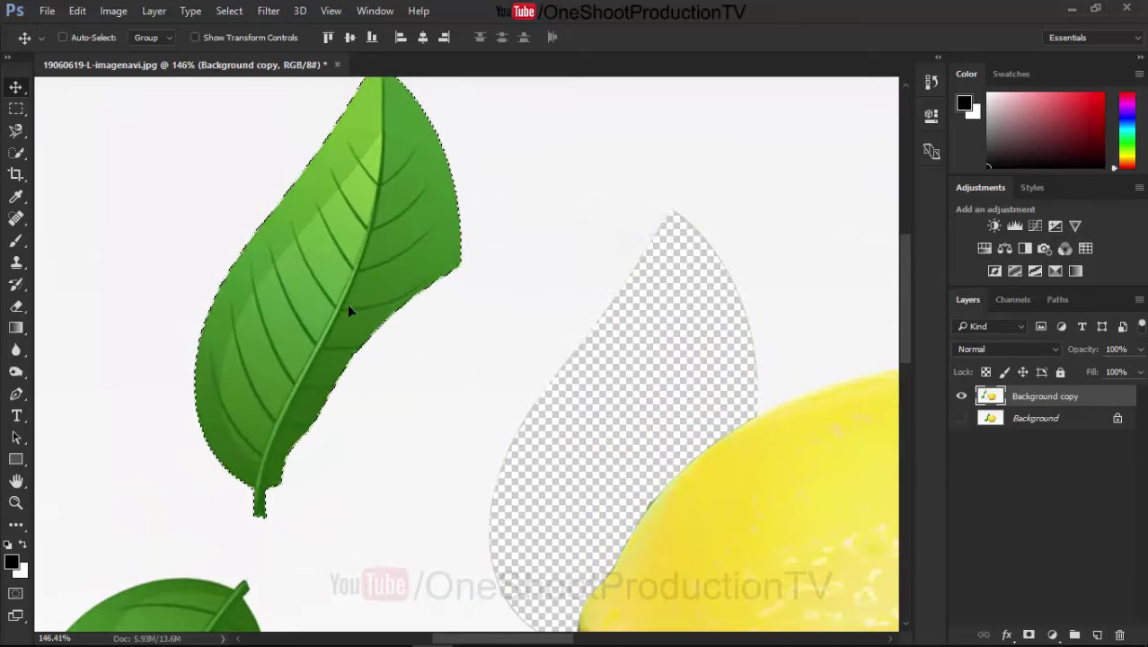
mouse_move(277, 291)
left_mouse_down()
mouse_move(324, 308)
mouse_move(305, 310)
left_mouse_up()
scroll(296, 315, "down", 4)
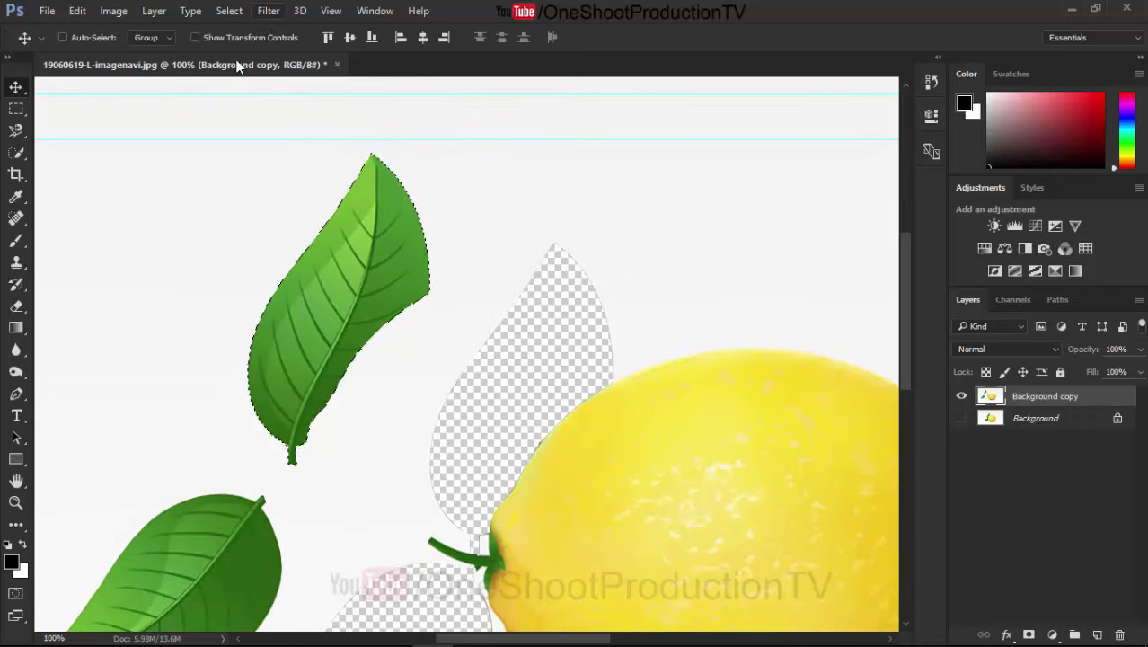
scroll(242, 81, "down", 2)
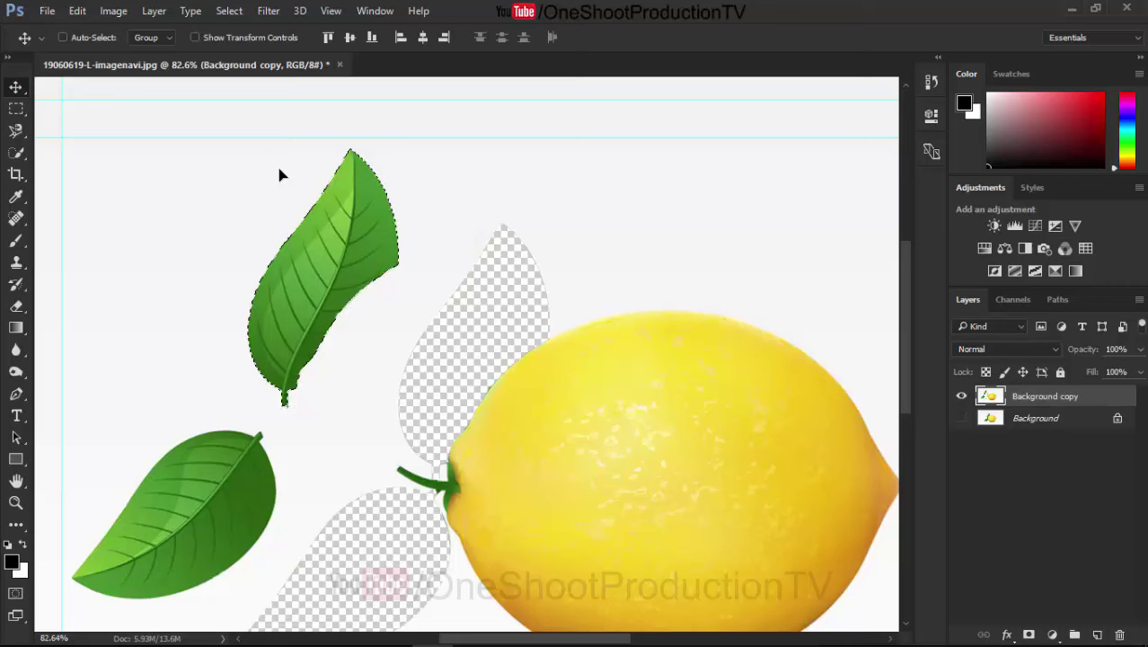
key("ctrl+d")
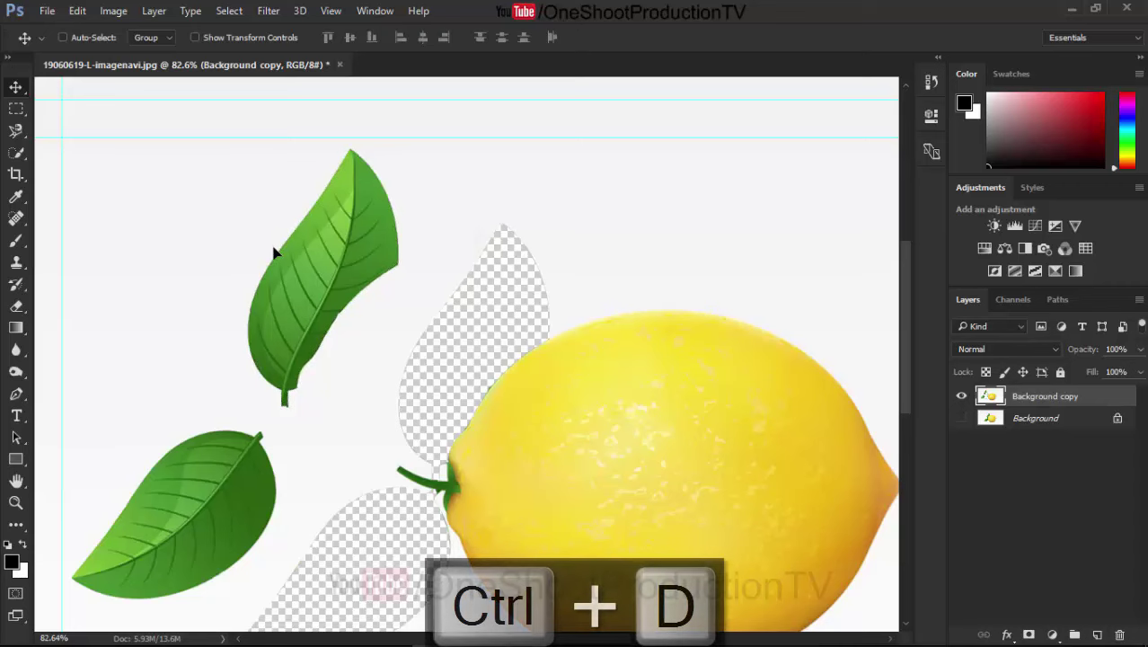
key("ctrl+z")
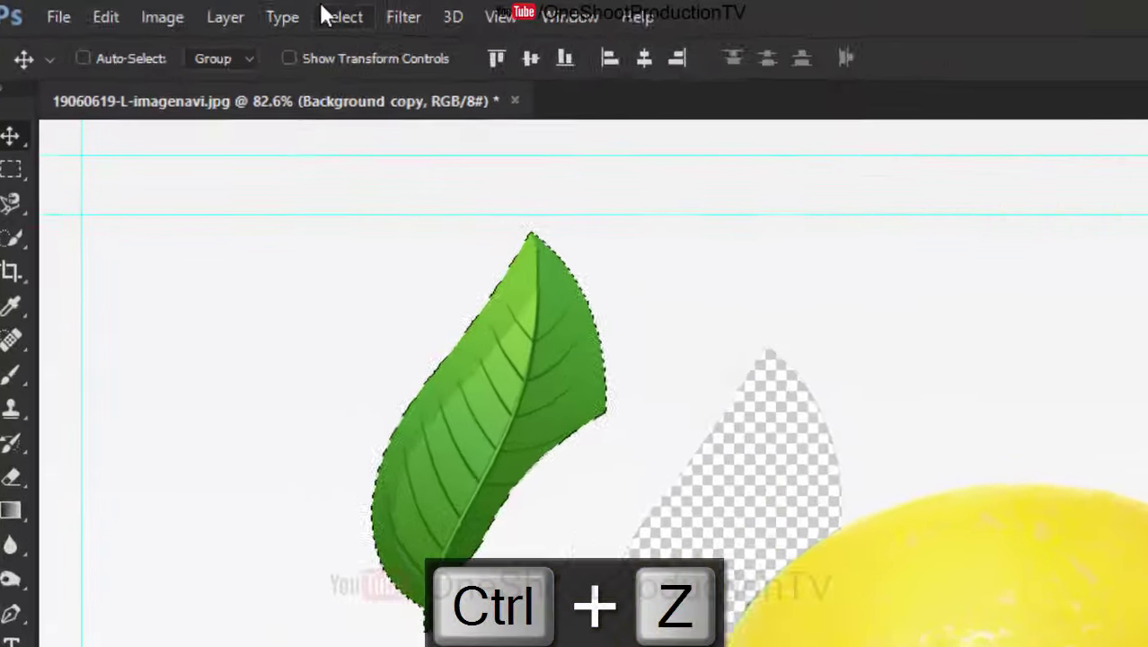
left_click(329, 16)
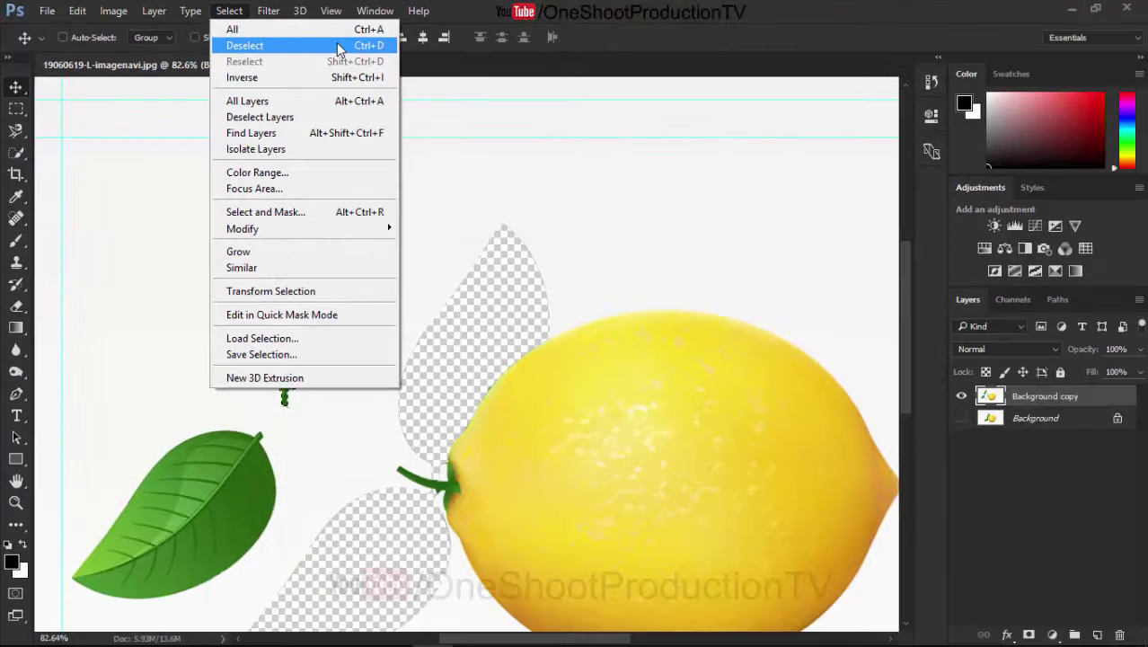
left_click(337, 43)
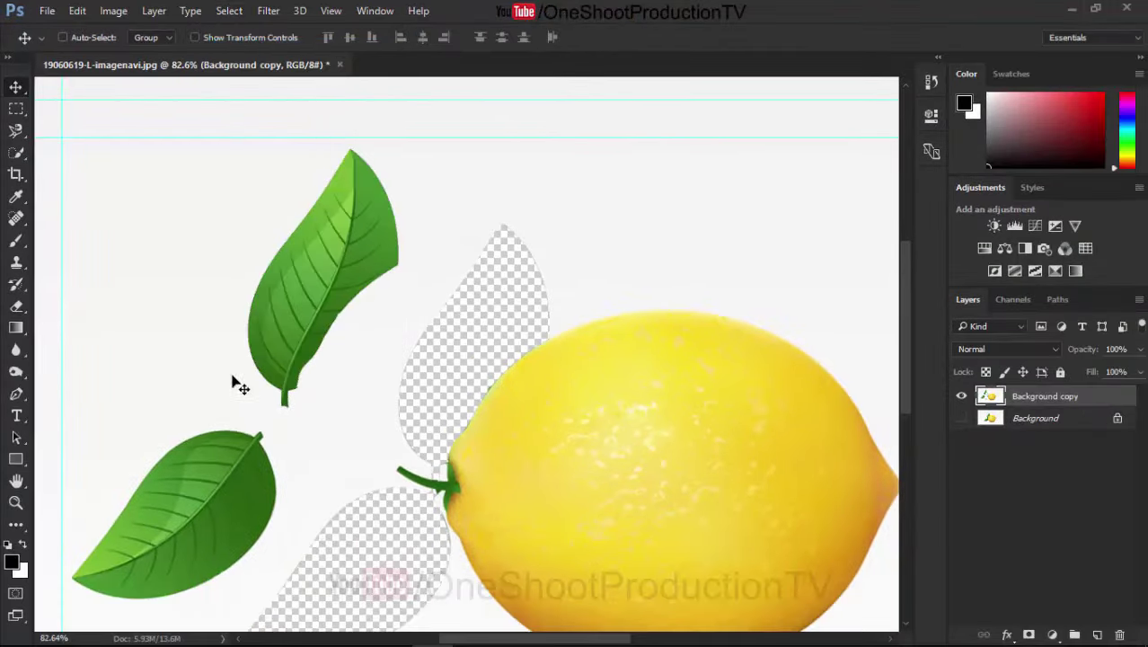
scroll(296, 377, "down", 1)
scroll(308, 384, "down", 3)
scroll(429, 421, "up", 1)
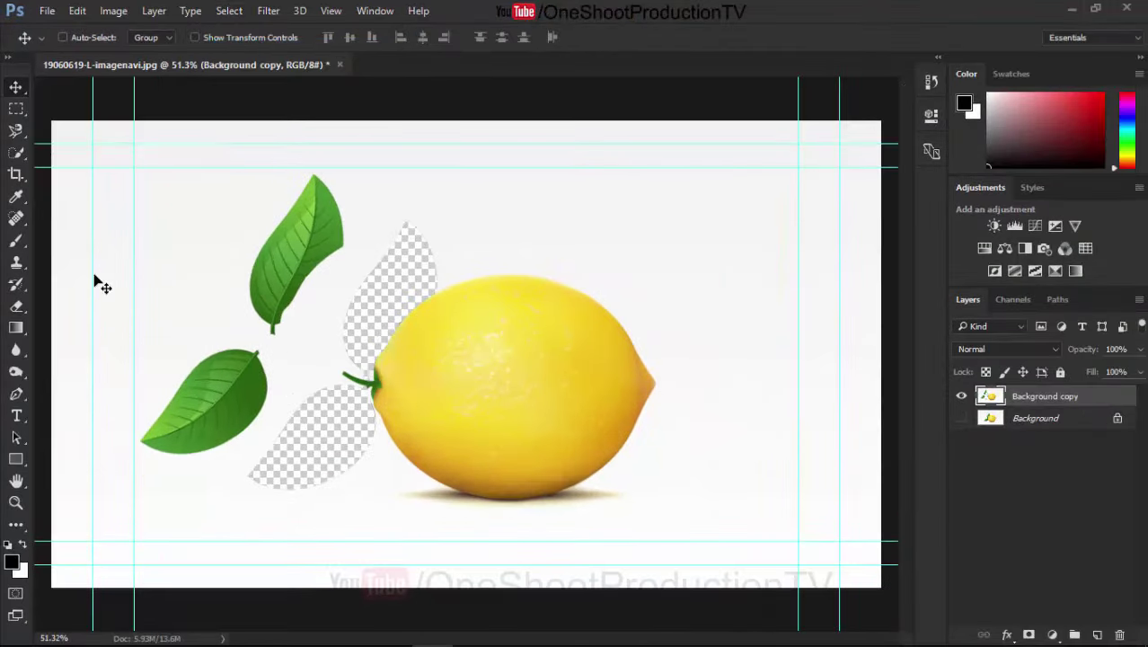
- Pick the Quick Selection Tool from the selection flyout after briefly choosing the plain Lasso
left_click(15, 130)
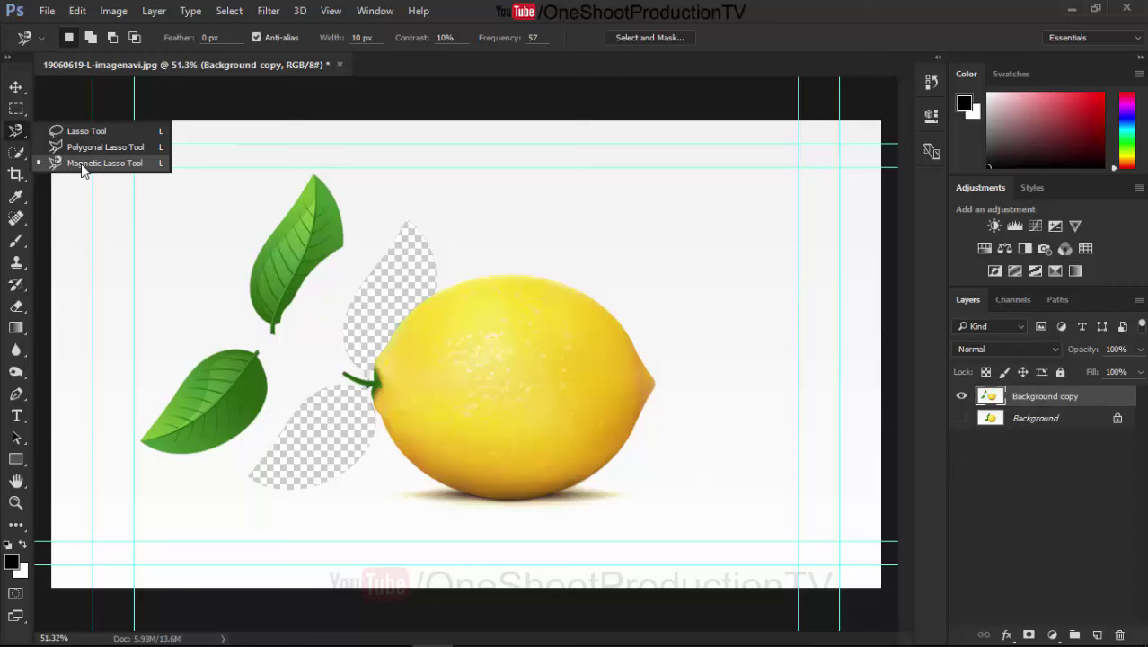
left_click(17, 133)
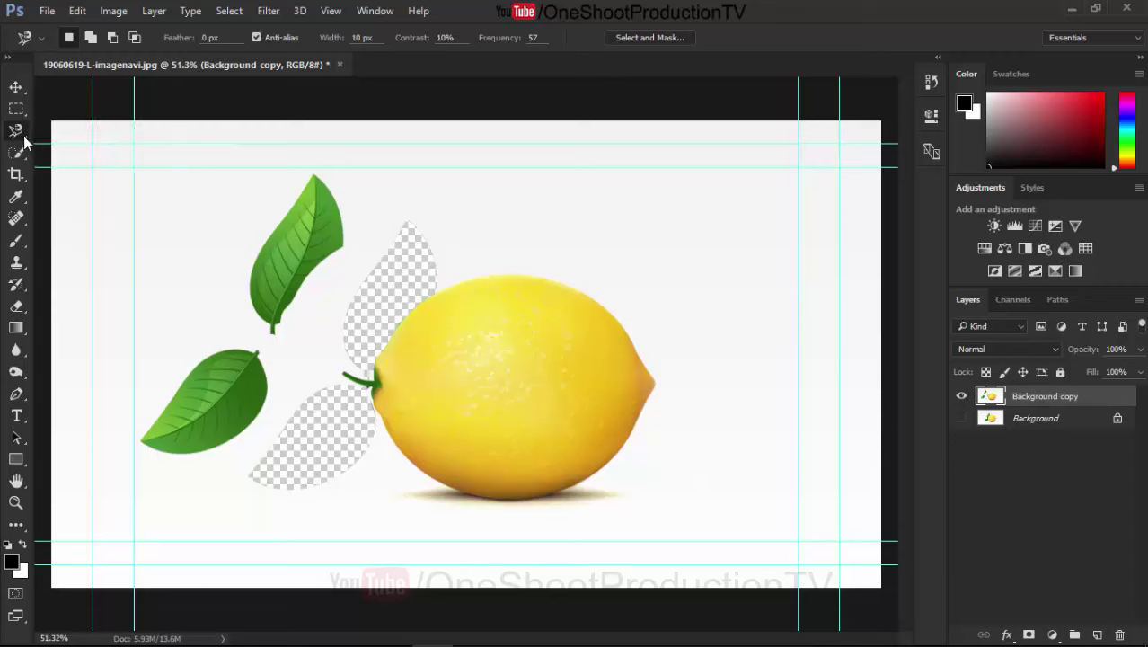
right_click(23, 139)
left_click(22, 139)
right_click(20, 139)
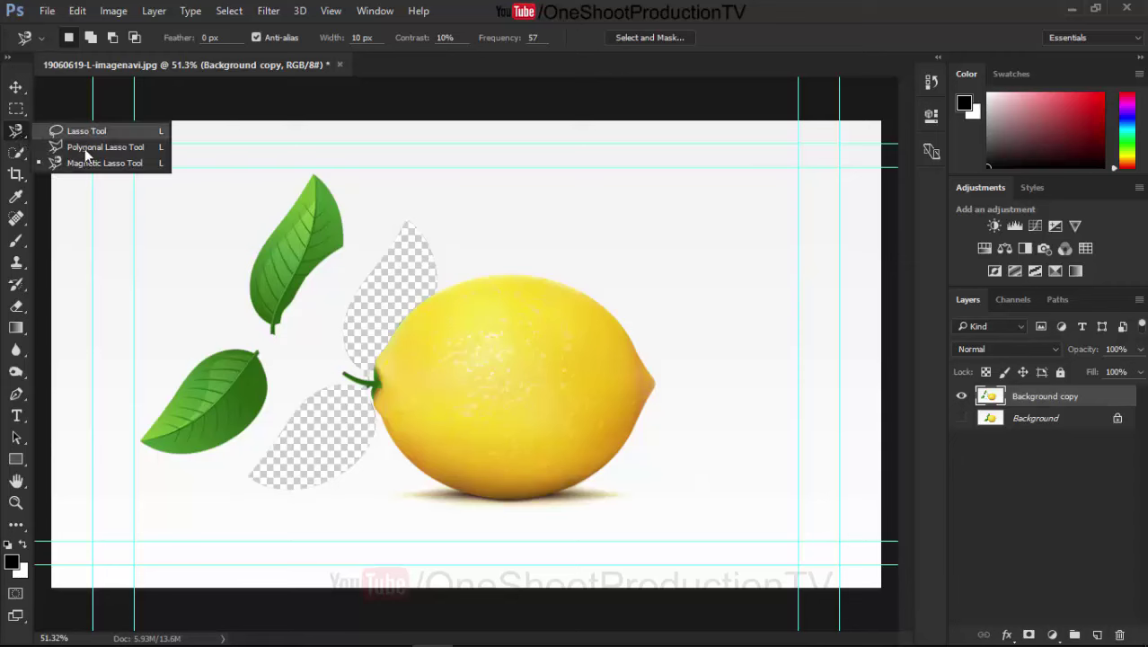
left_click(81, 131)
left_click(18, 152)
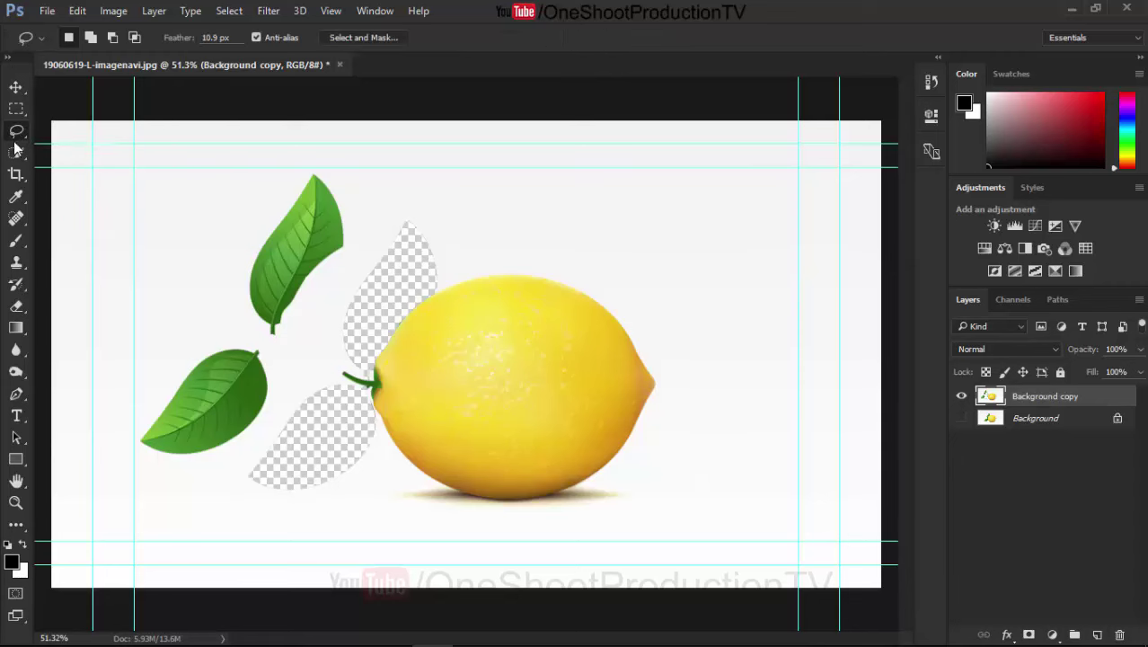
right_click(18, 155)
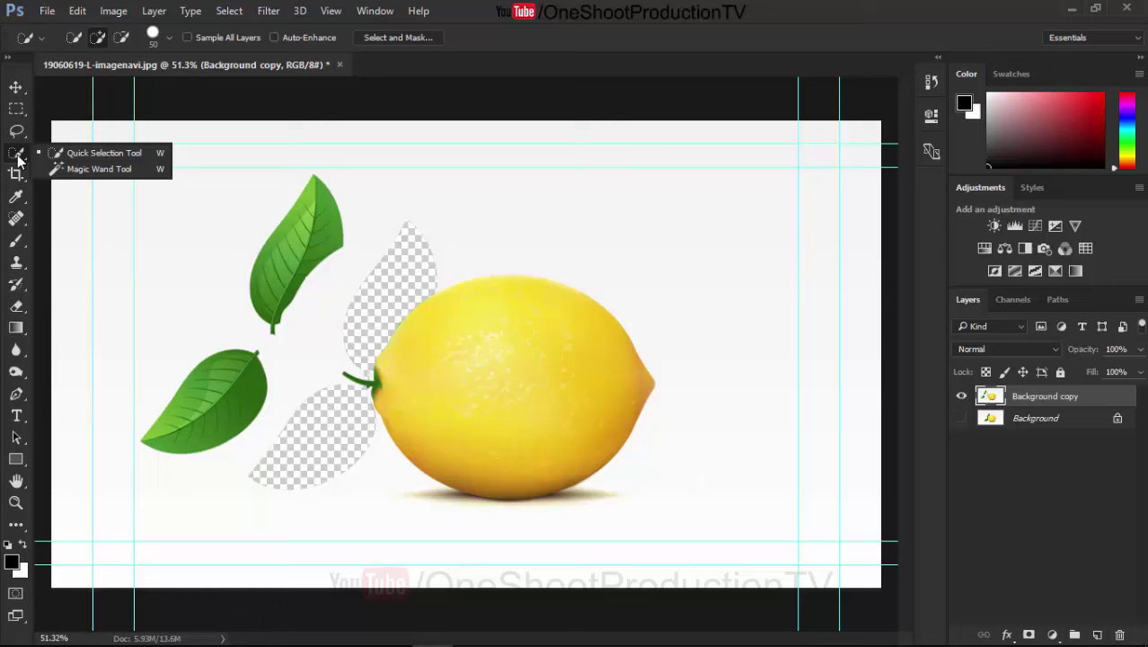
- Pick the Quick Selection Tool and zoom in on the lemon on the background copy
left_click(103, 154)
scroll(576, 444, "up", 3)
scroll(510, 402, "down", 1)
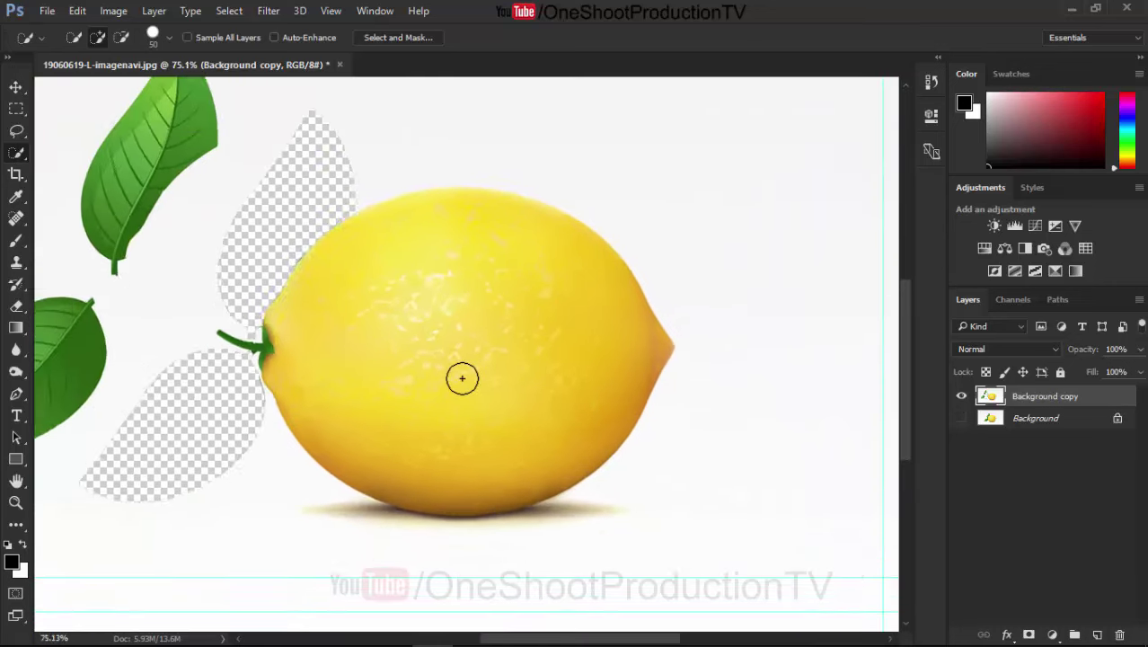
scroll(462, 377, "down", 1)
scroll(462, 378, "down", 1)
scroll(460, 376, "up", 2)
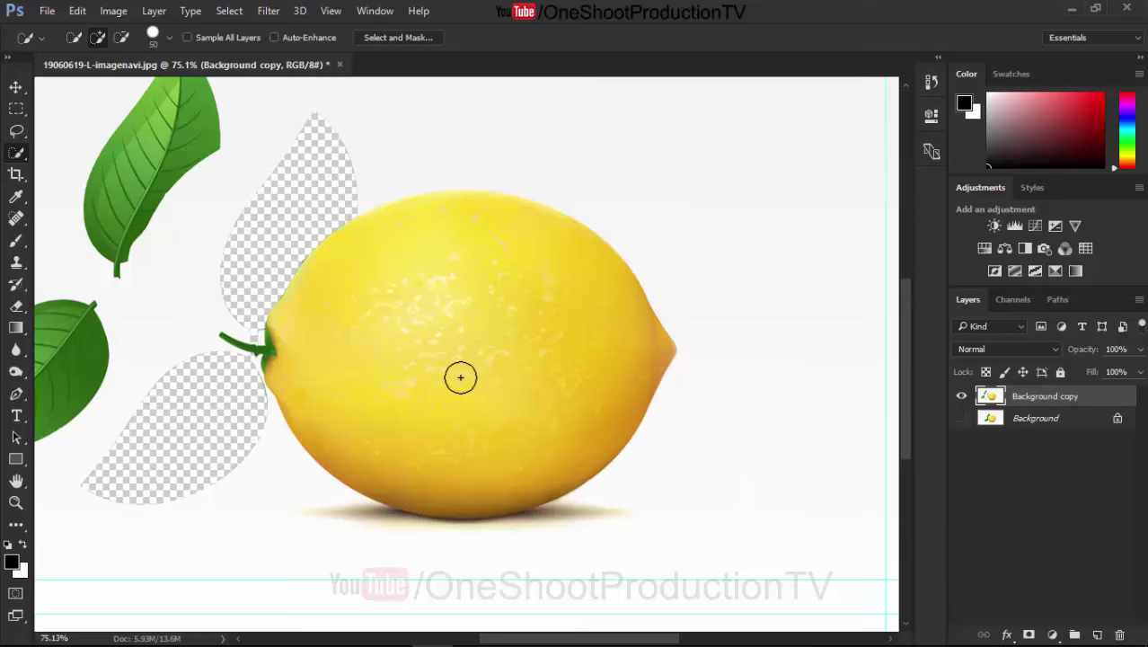
scroll(454, 375, "up", 1)
scroll(456, 374, "down", 2)
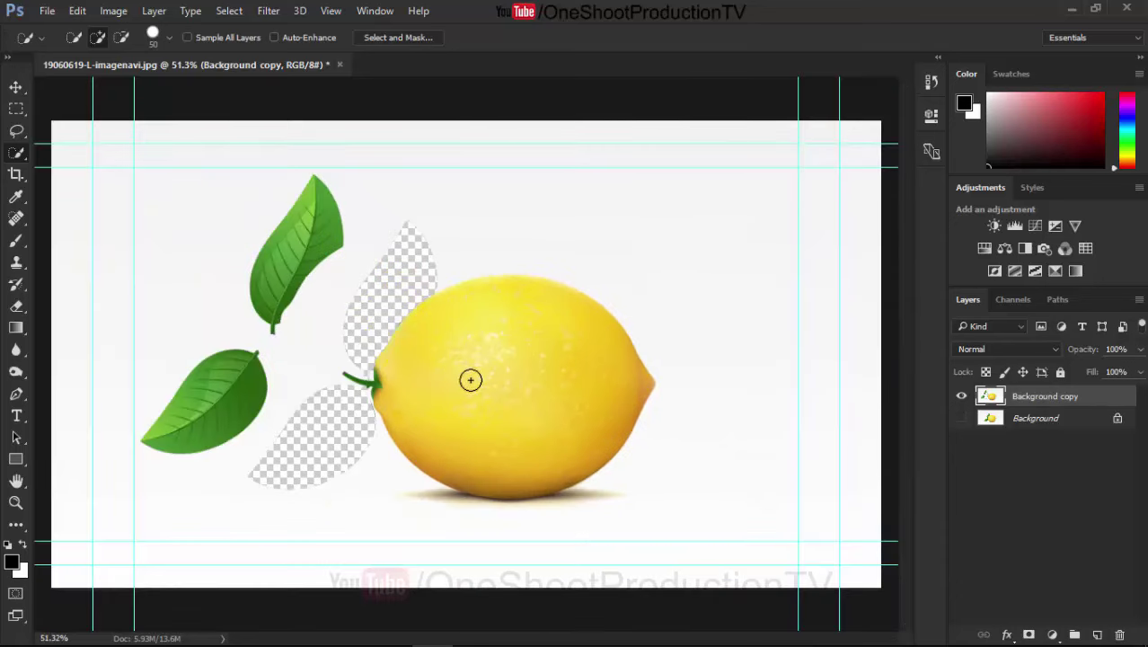
scroll(506, 410, "up", 1)
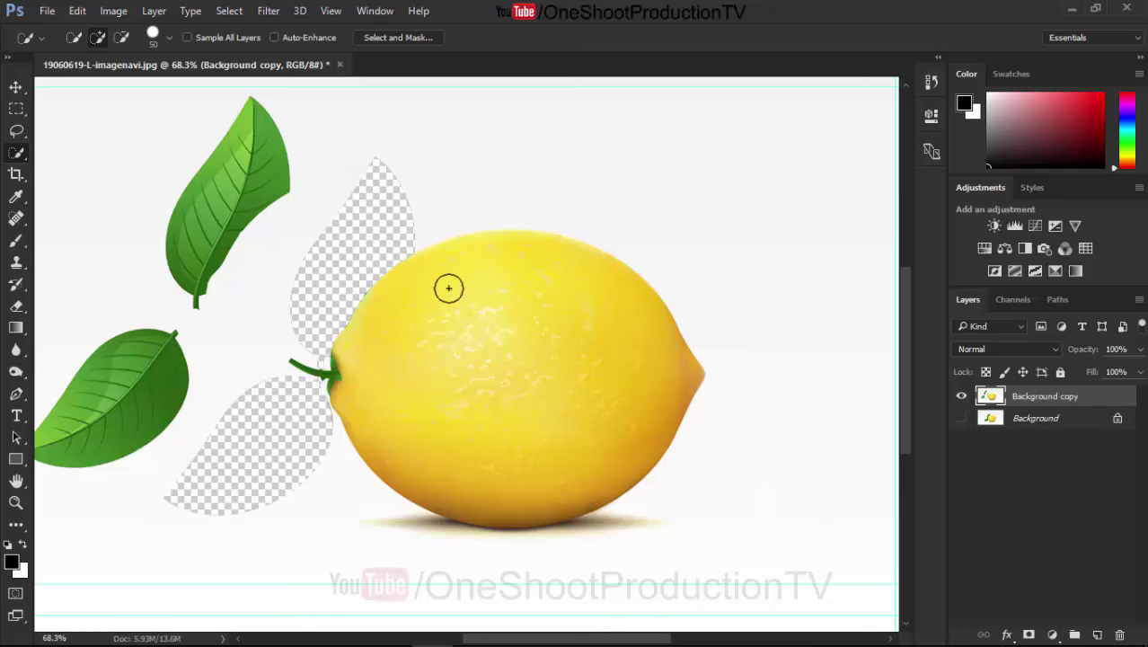
scroll(525, 369, "down", 1)
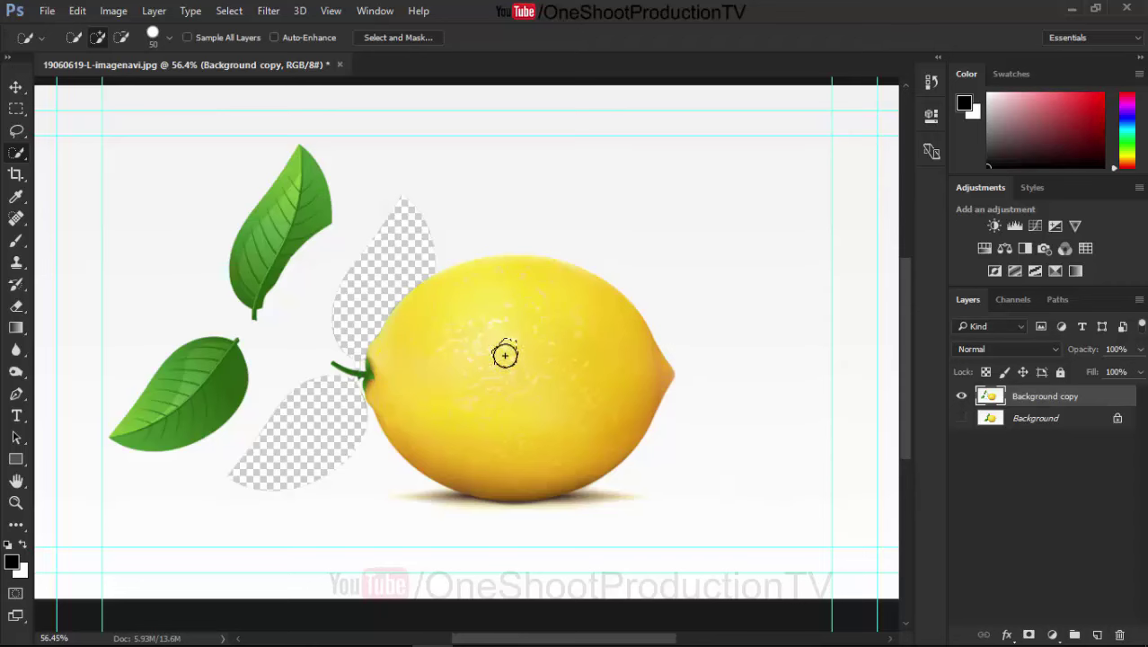
scroll(539, 387, "up", 1)
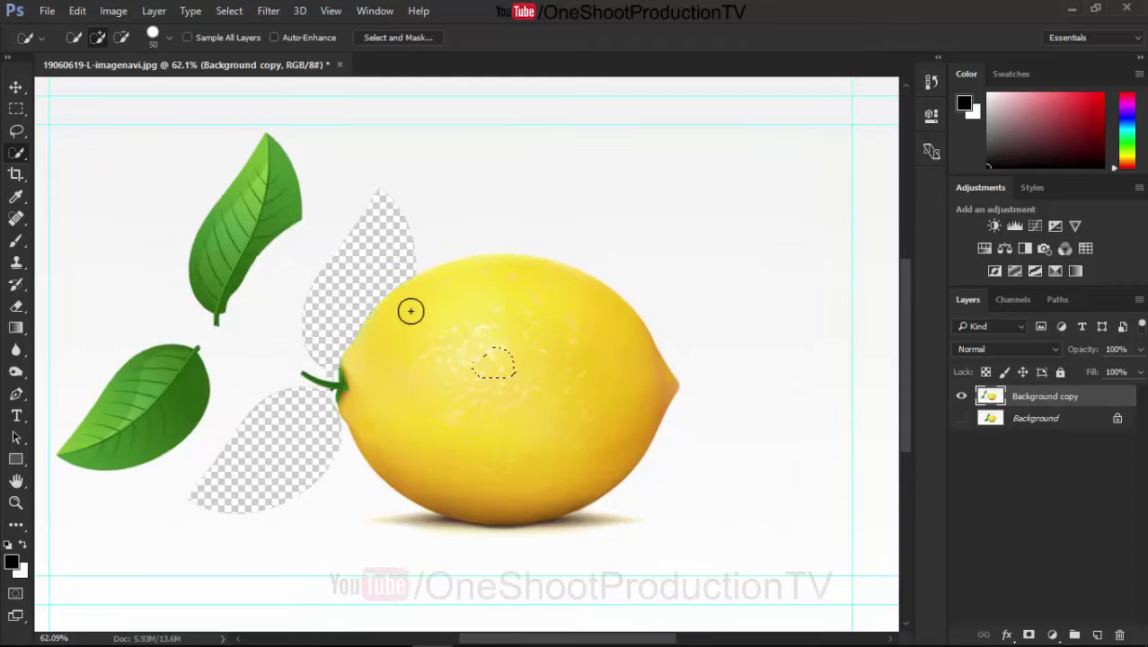
scroll(539, 405, "up", 2)
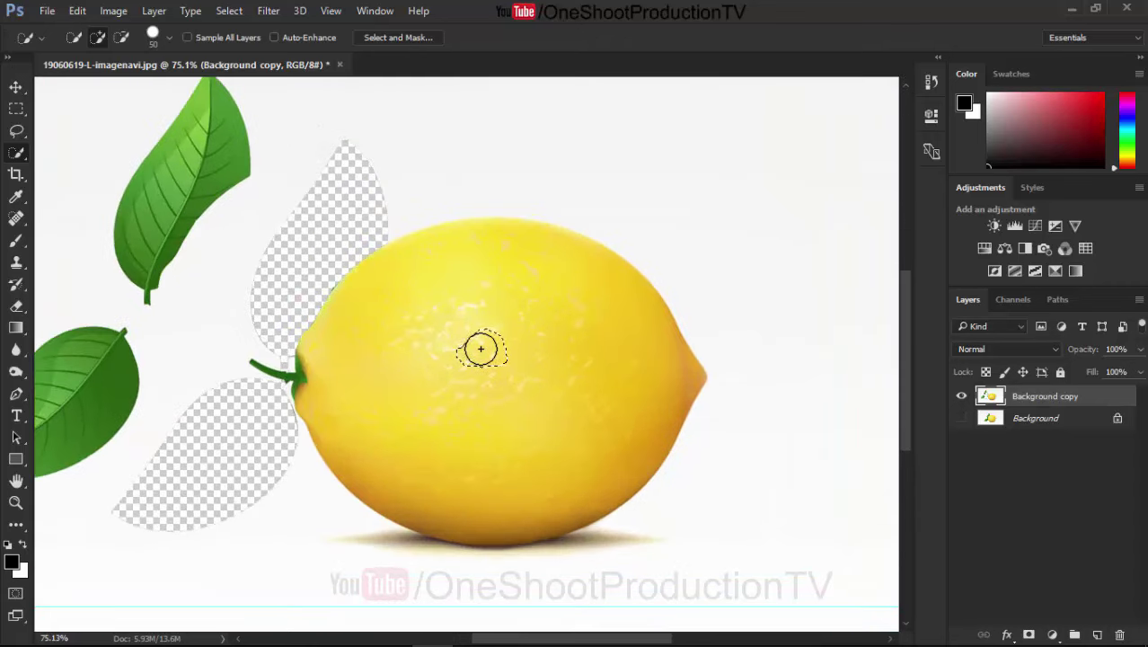
scroll(480, 348, "up", 6)
scroll(521, 414, "down", 3)
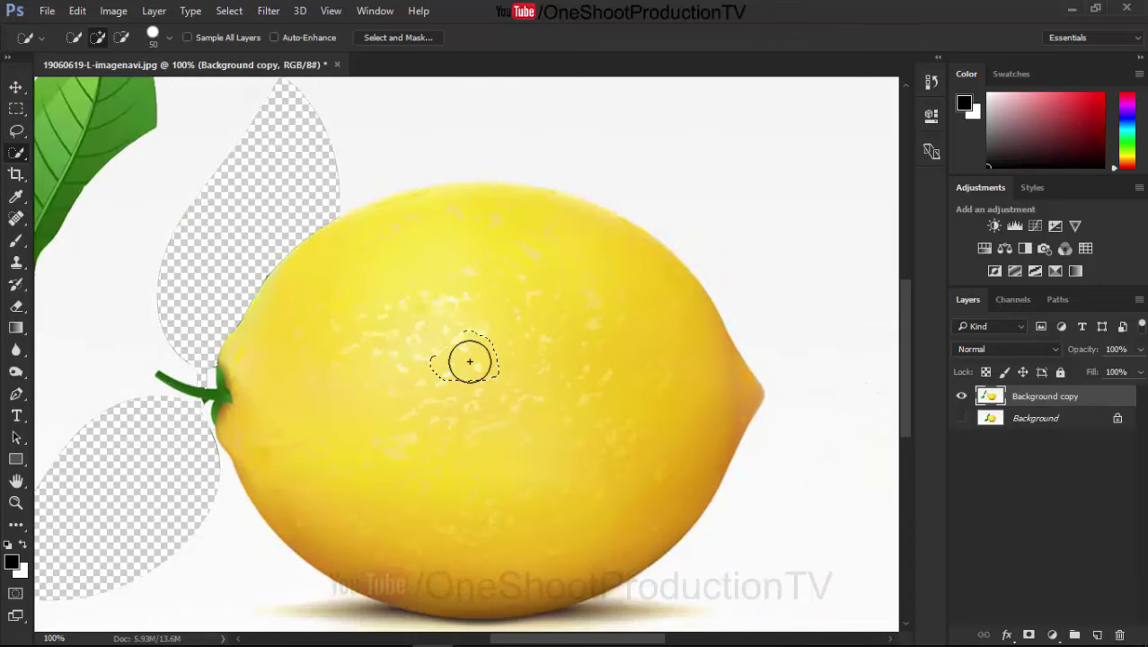
- Brush a Quick Selection down over the lemon body and stem
mouse_move(504, 306)
left_mouse_down()
mouse_move(430, 374)
mouse_move(488, 425)
left_mouse_up()
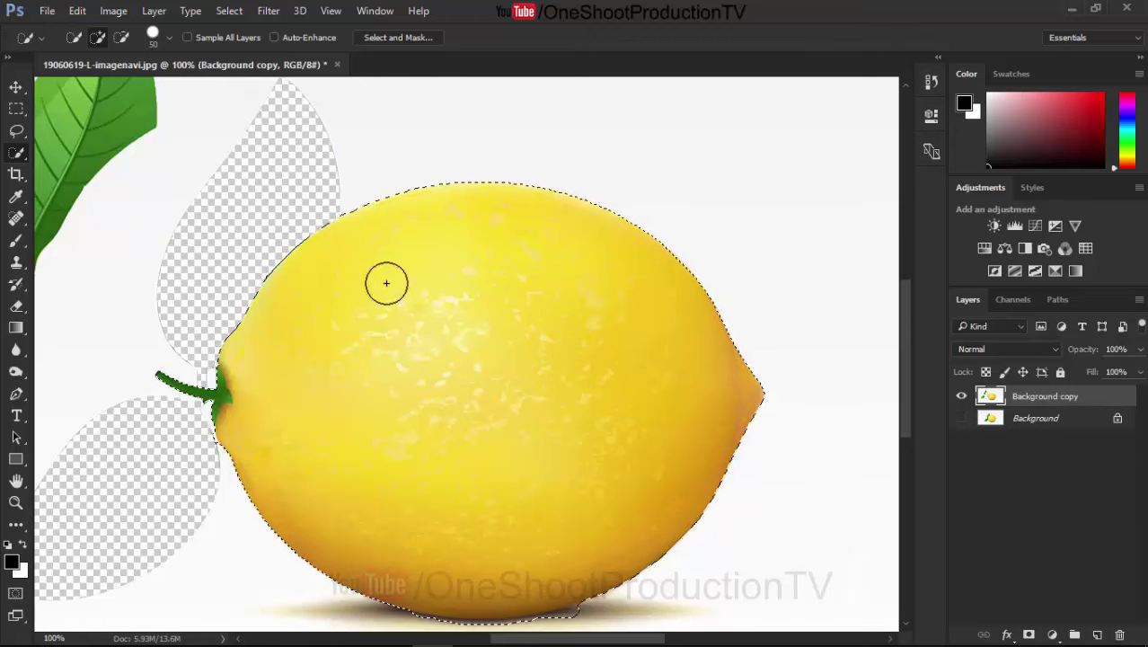
scroll(388, 305, "down", 2)
scroll(458, 377, "up", 1)
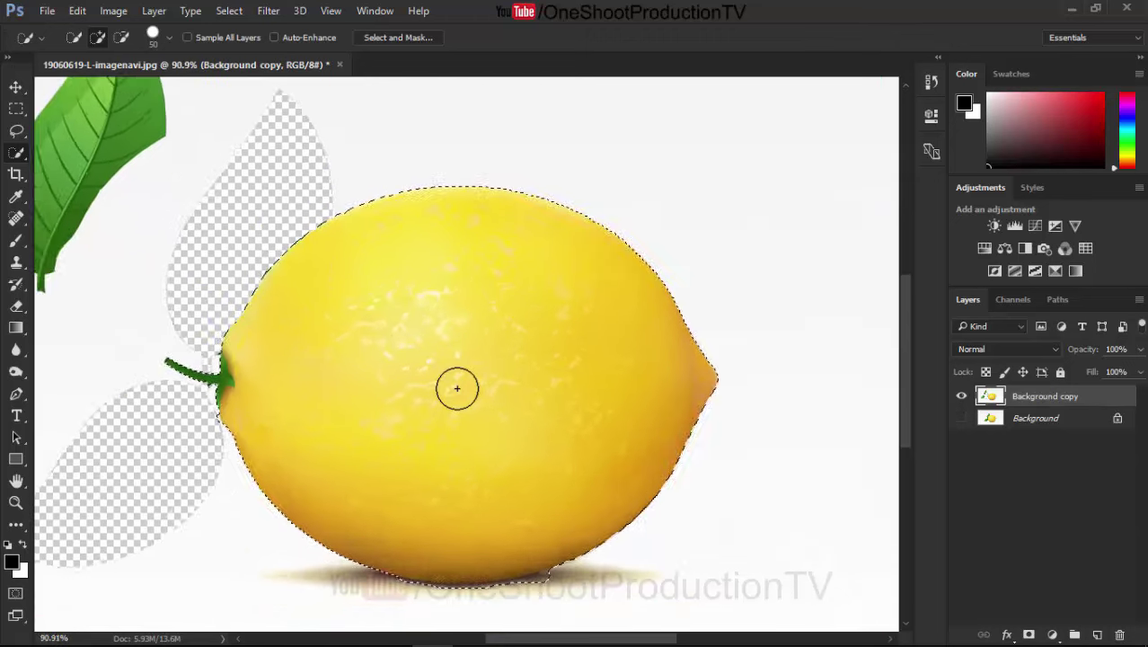
scroll(204, 351, "up", 3)
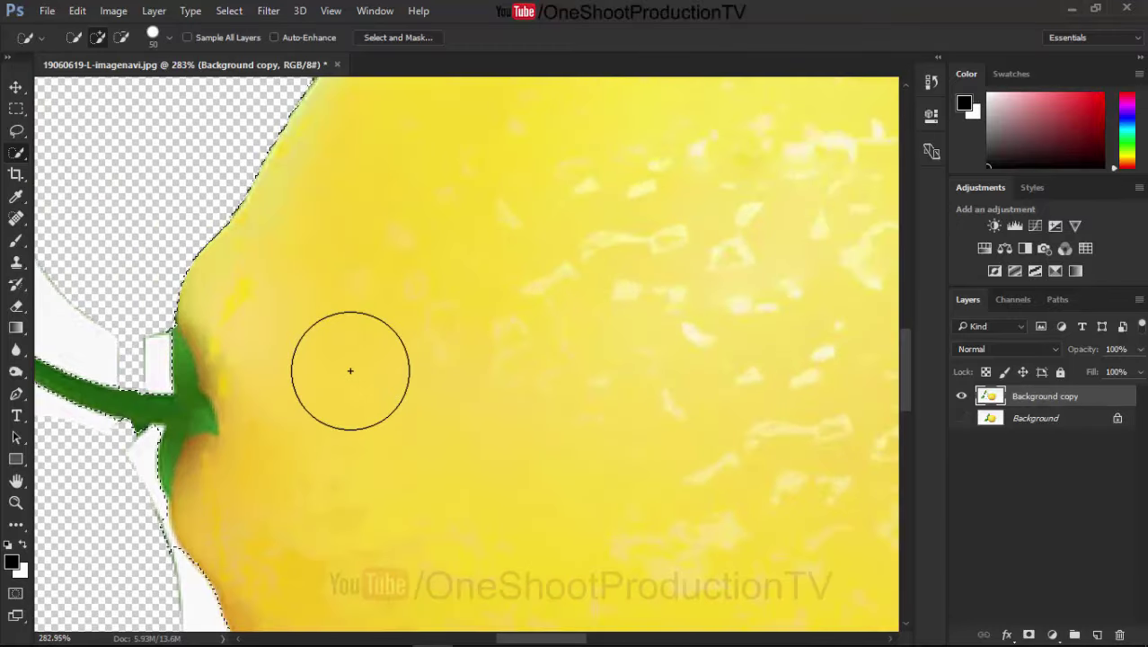
scroll(350, 370, "down", 2)
scroll(343, 370, "down", 3)
scroll(274, 402, "down", 2)
scroll(292, 412, "up", 4)
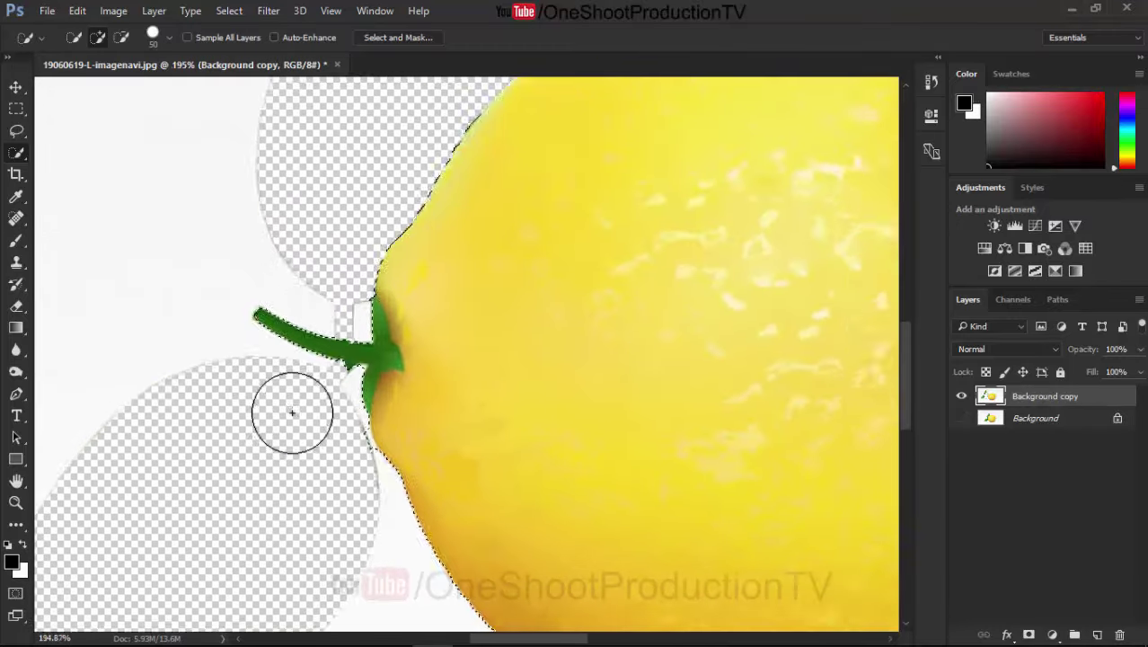
scroll(292, 412, "up", 1)
scroll(340, 461, "up", 2)
scroll(356, 539, "up", 1)
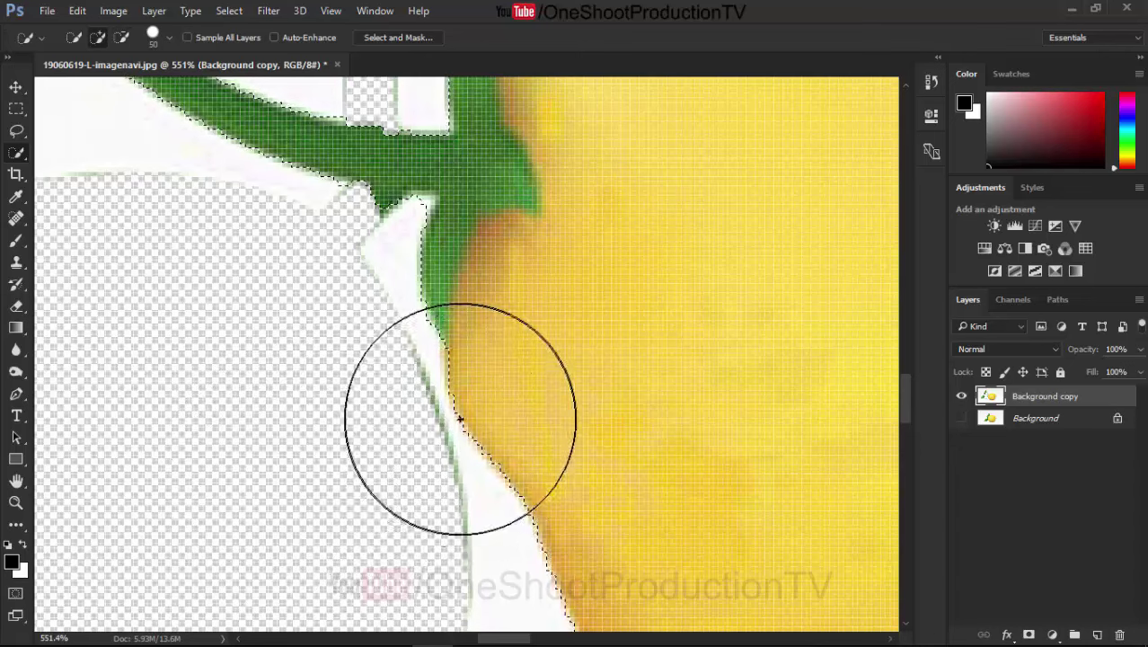
scroll(460, 418, "down", 5)
scroll(461, 420, "down", 5)
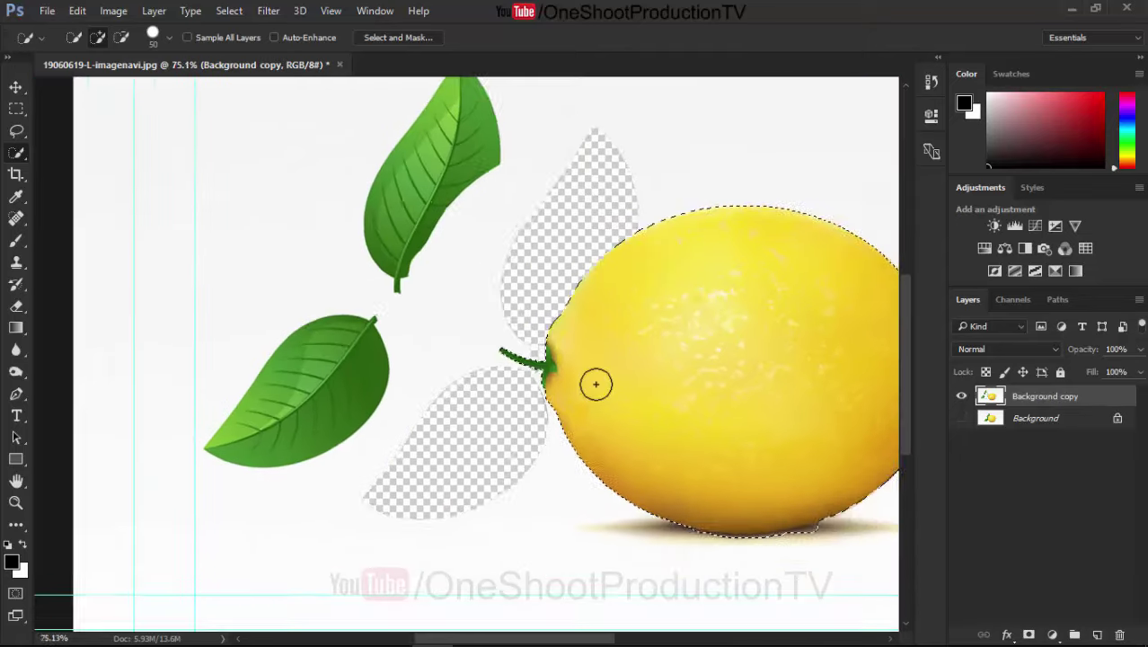
scroll(597, 381, "down", 1)
scroll(554, 437, "up", 1)
scroll(543, 472, "up", 2)
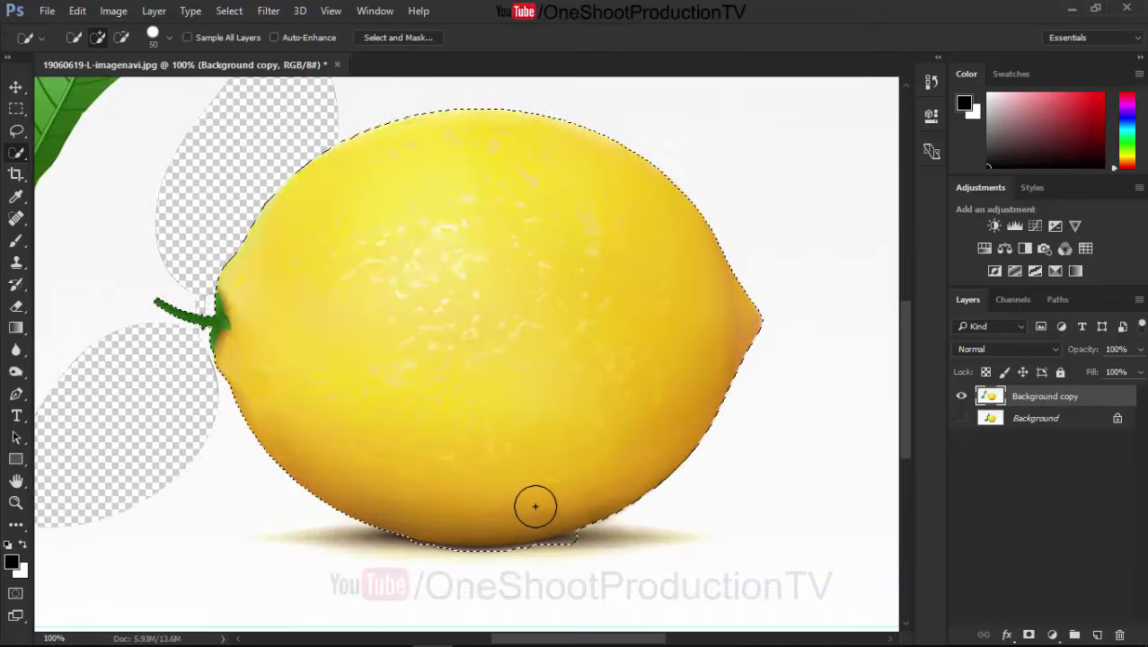
scroll(532, 505, "up", 4)
- Alt-brush along the lemon's bottom edge to subtract the shadow notch from the selection
scroll(549, 412, "up", 1)
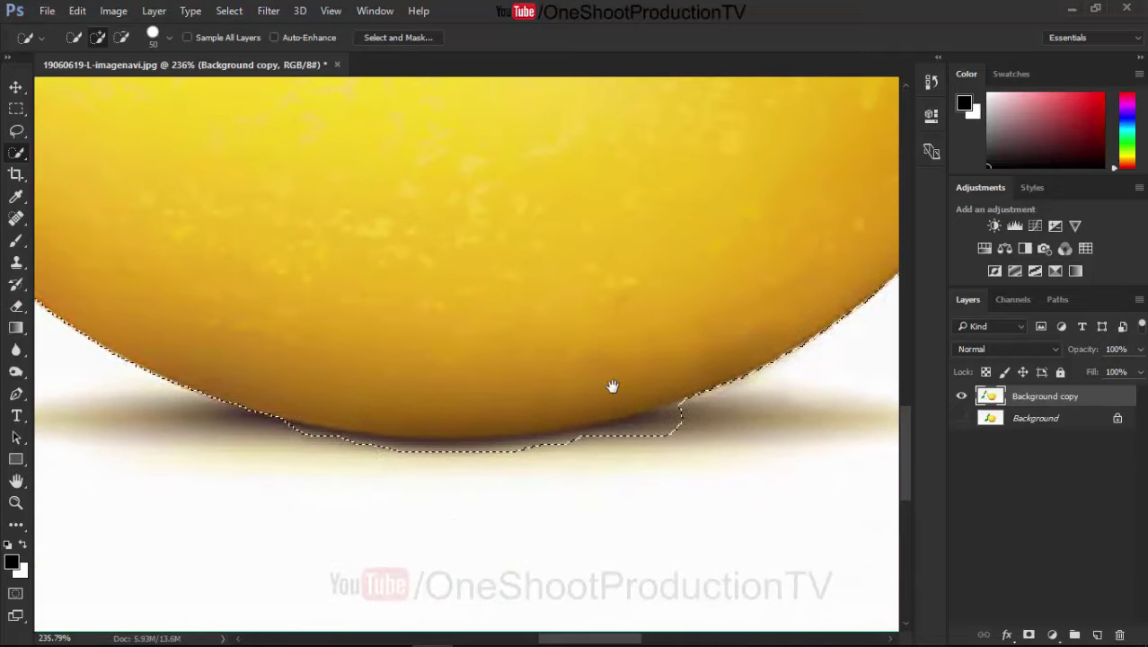
mouse_move(610, 384)
left_mouse_down()
mouse_move(640, 454)
mouse_move(657, 453)
left_mouse_up()
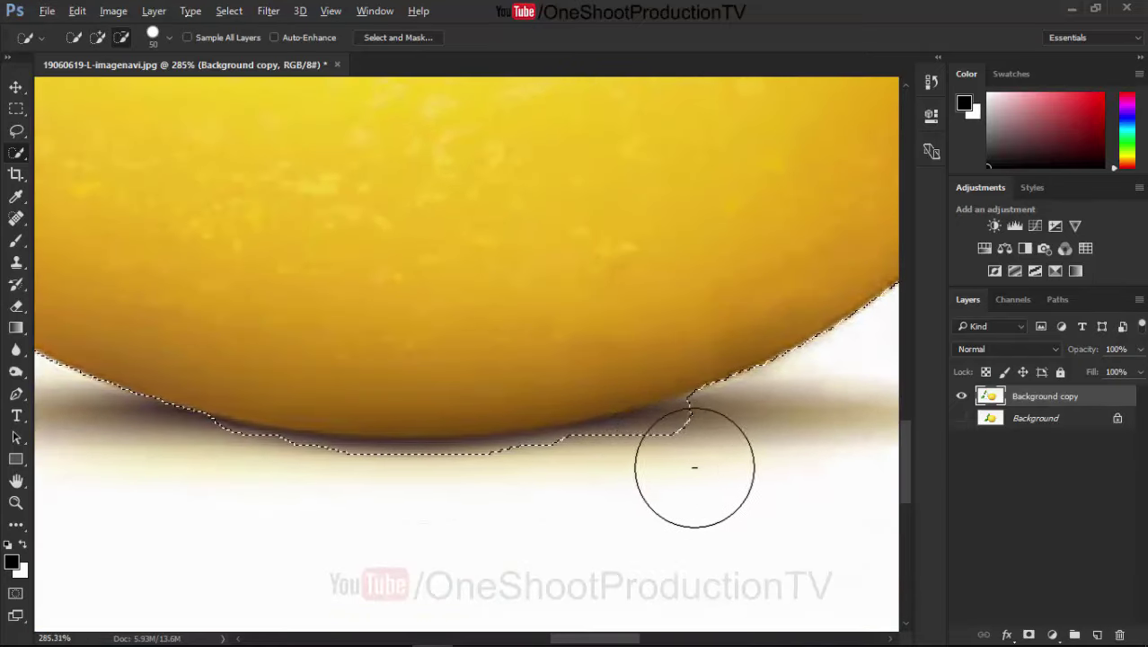
mouse_move(687, 457)
left_mouse_down()
mouse_move(658, 476)
mouse_move(459, 503)
mouse_move(299, 500)
left_mouse_up()
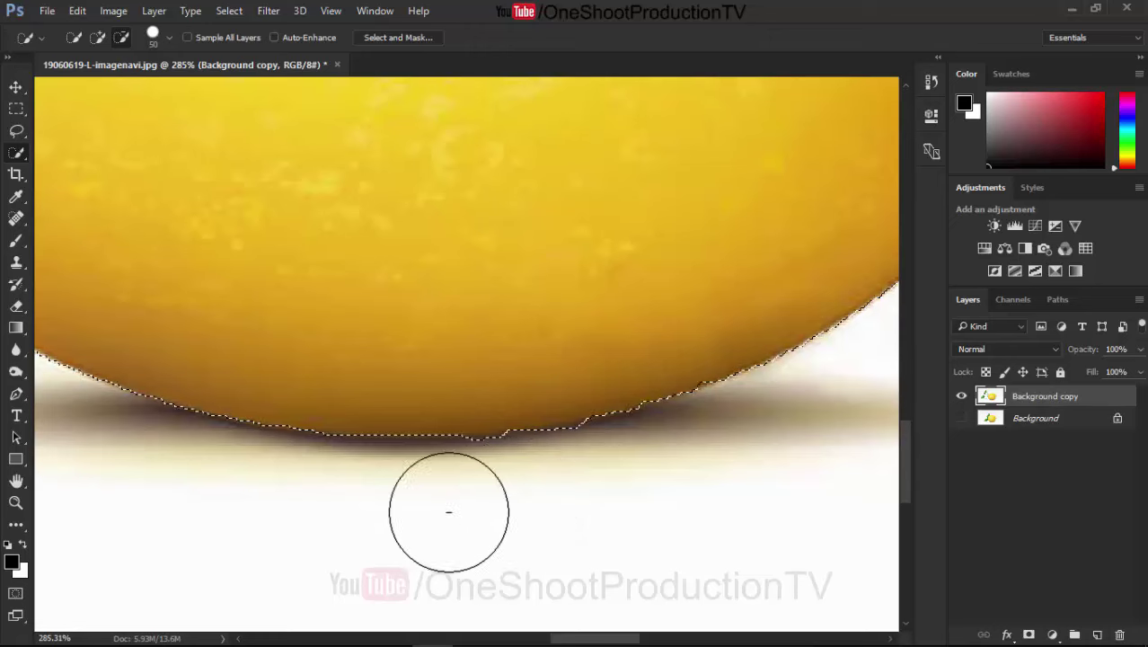
scroll(404, 497, "down", 5)
scroll(410, 497, "down", 2)
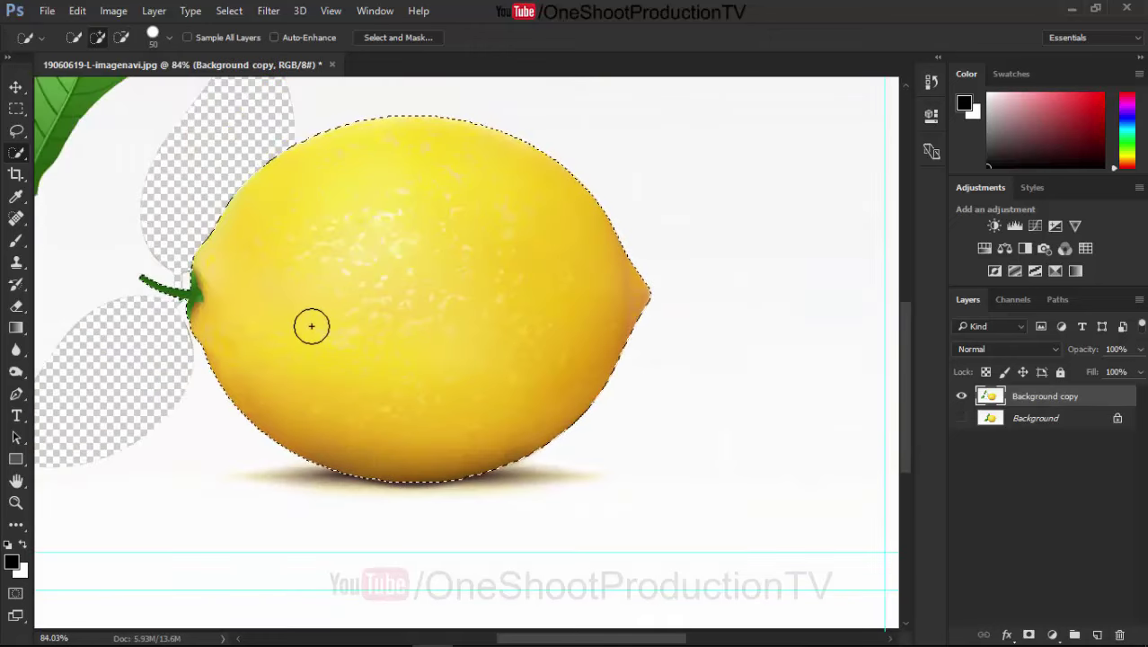
- Inspect the refined lemon selection up close, then activate the Move Tool (V)
scroll(310, 324, "down", 2)
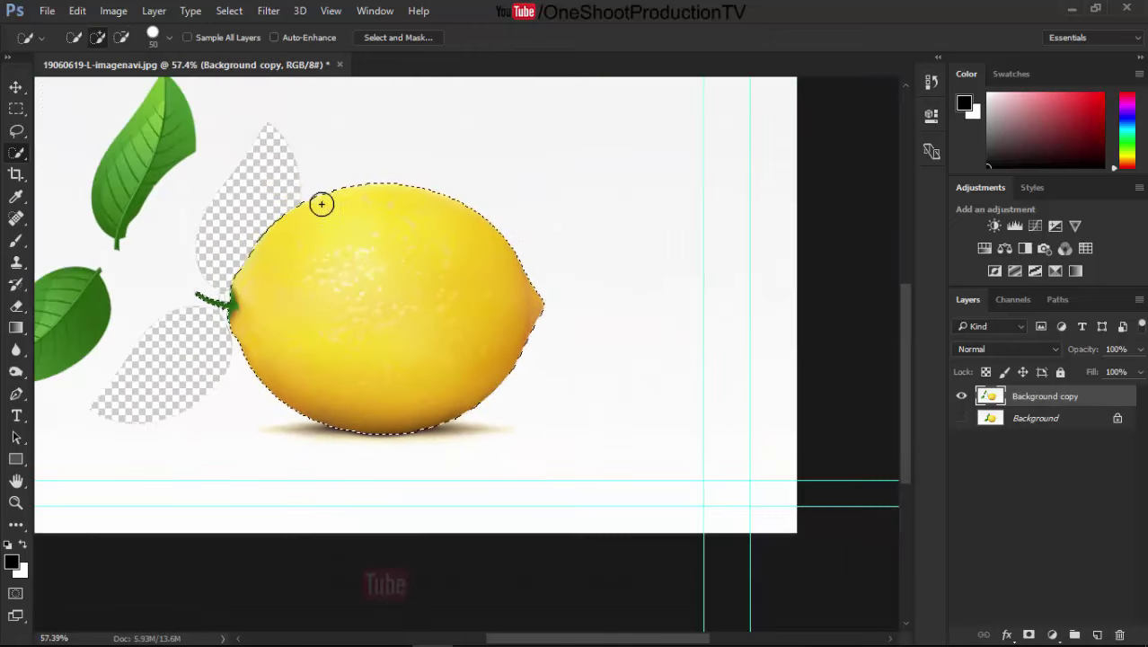
scroll(310, 211, "up", 2)
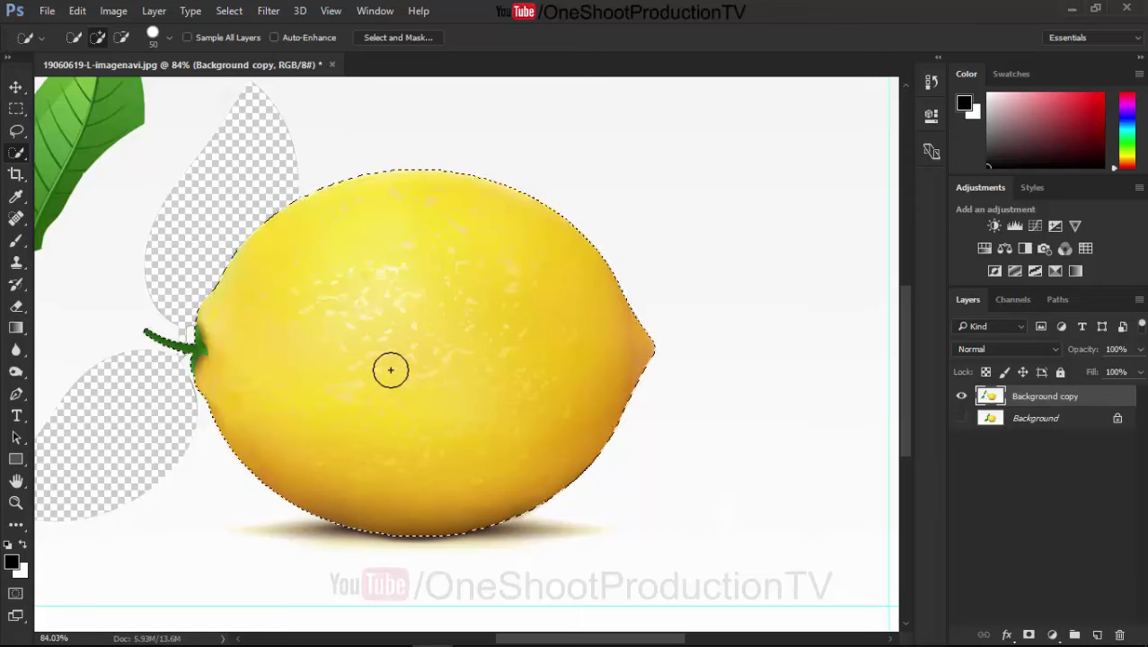
scroll(390, 370, "down", 1)
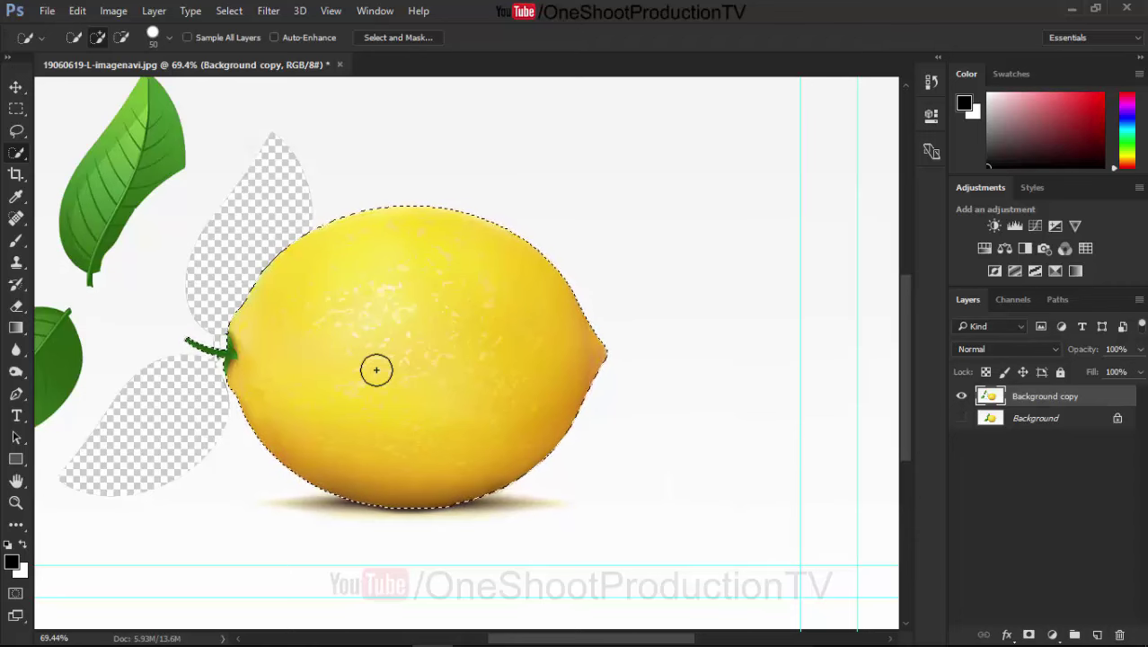
scroll(513, 231, "up", 2)
scroll(506, 231, "up", 4)
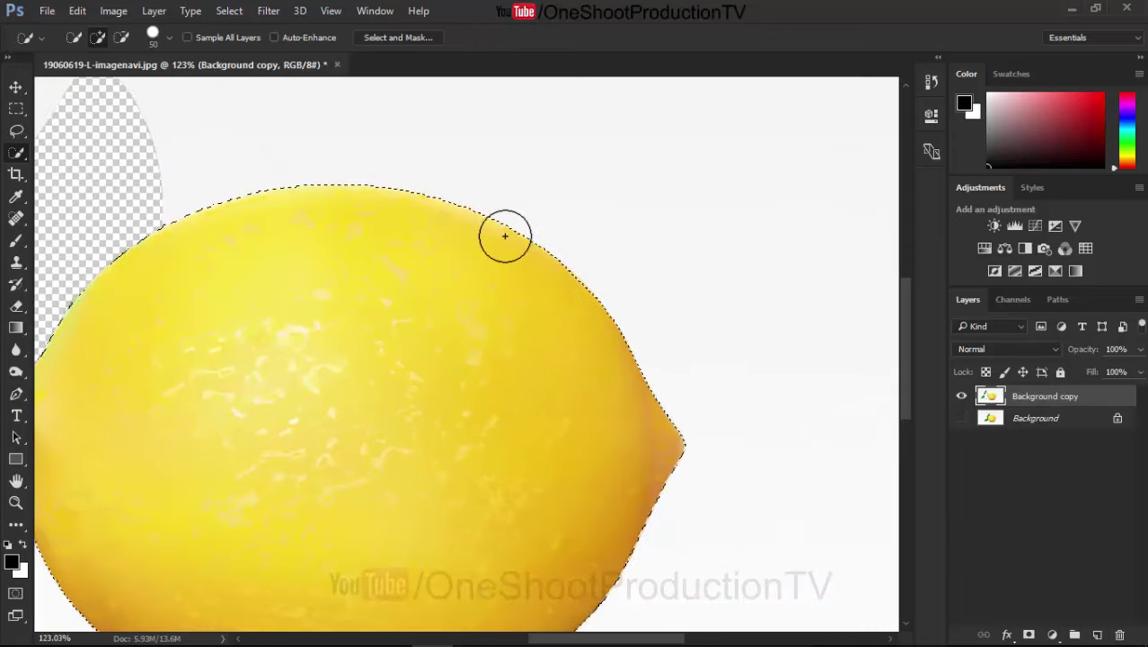
scroll(402, 267, "down", 9)
scroll(401, 270, "down", 1)
scroll(534, 411, "up", 5)
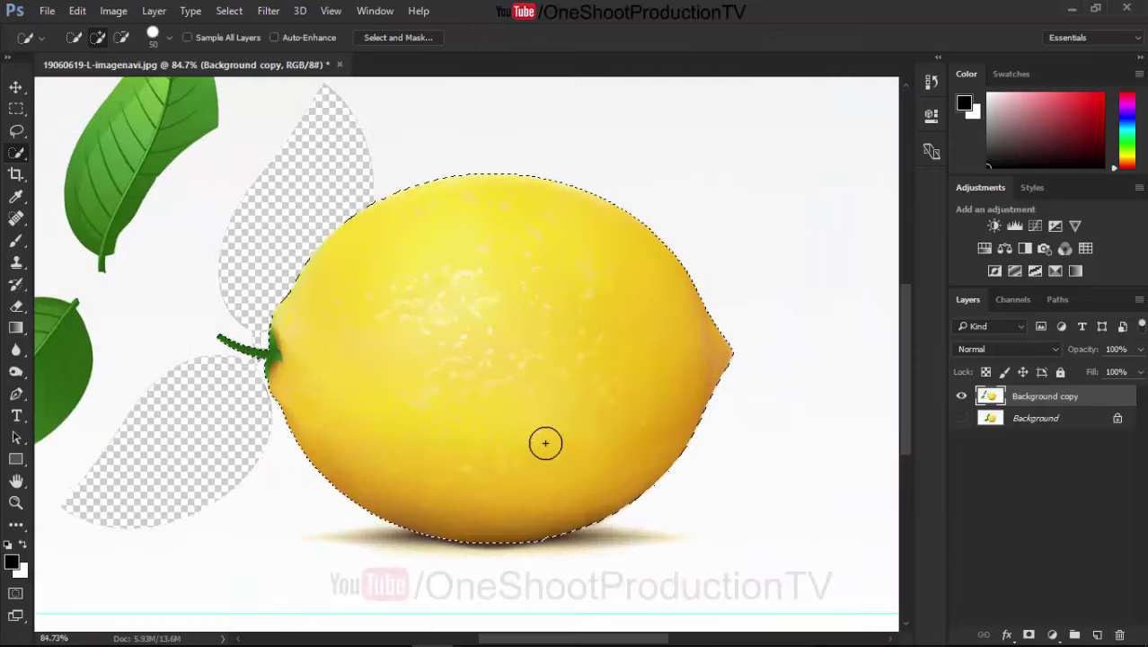
left_click_drag(540, 441, 502, 397)
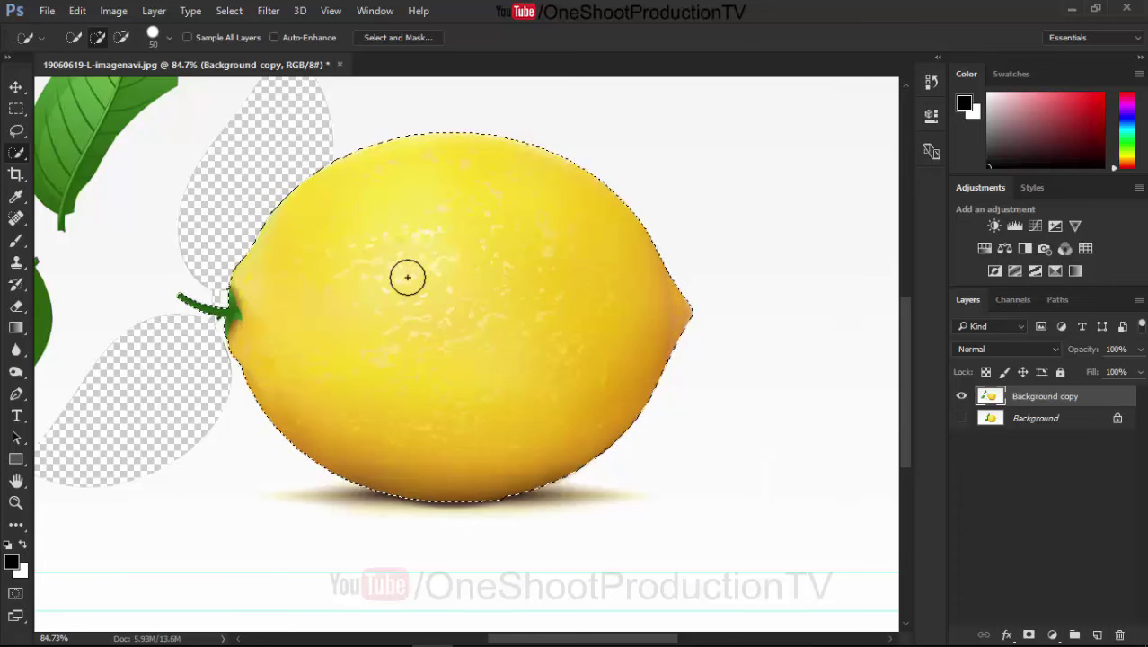
scroll(419, 279, "up", 3)
scroll(418, 279, "down", 3)
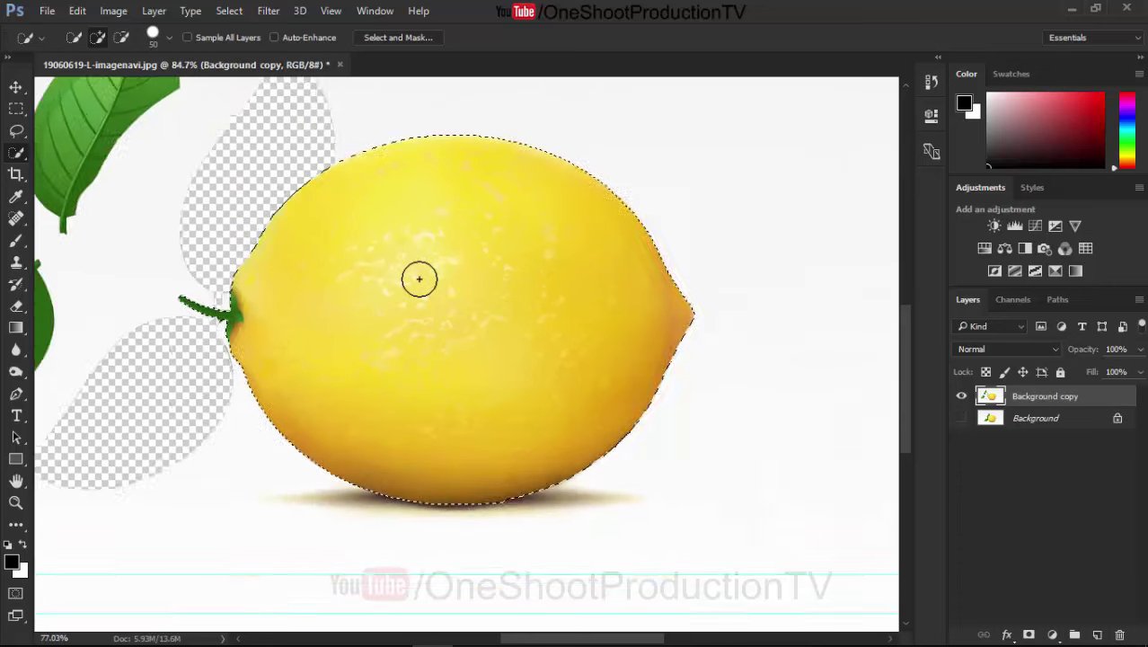
scroll(419, 279, "down", 1)
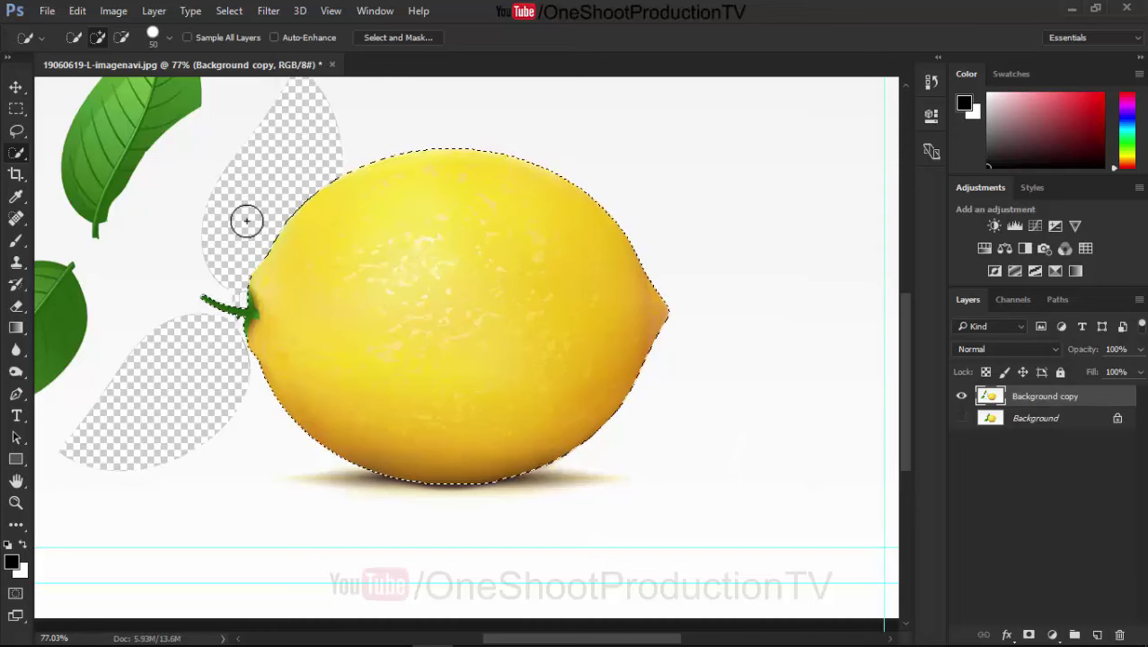
left_click(15, 87)
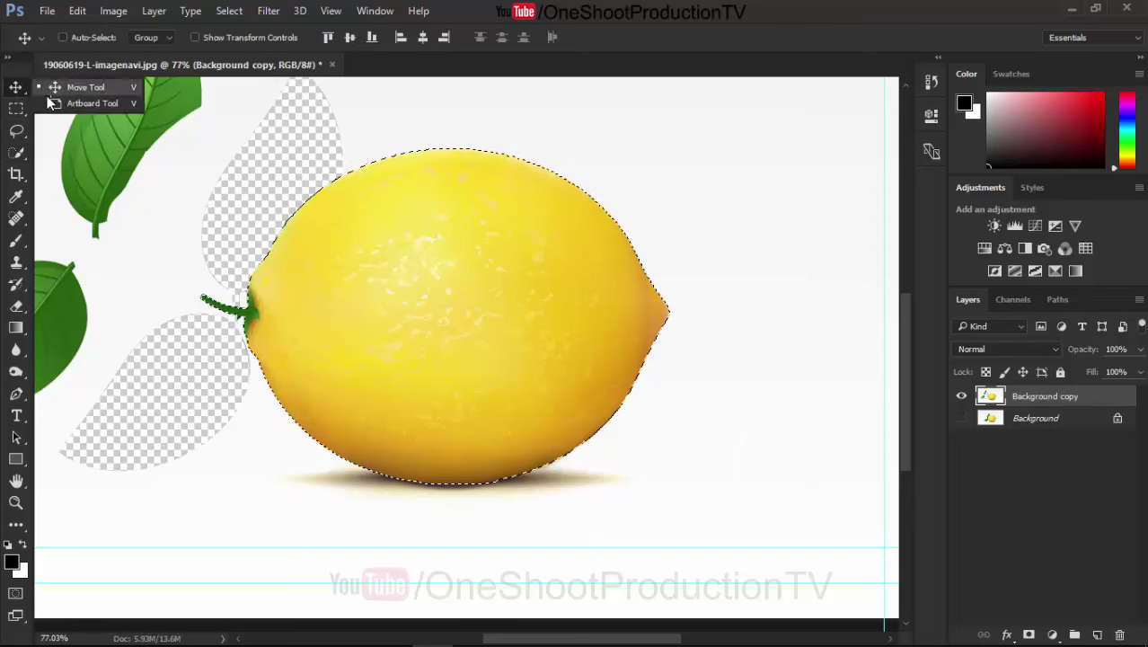
- Fit the image to the window and trial-drag the selected lemon left, right and upper right
left_click(47, 95)
key("ctrl+0")
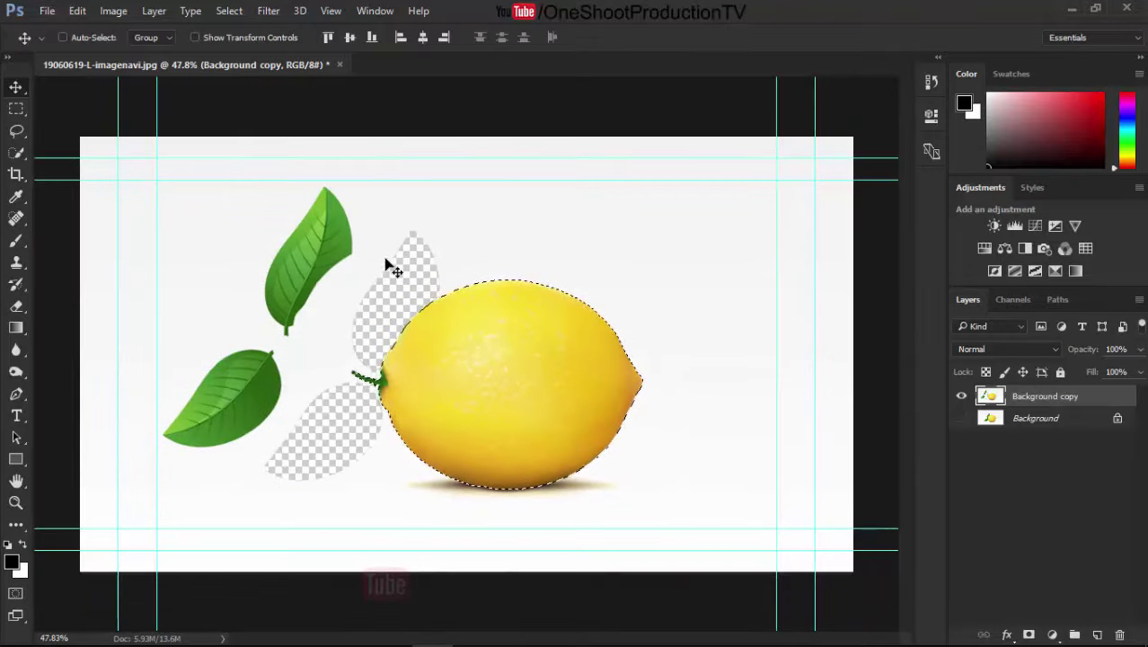
left_click_drag(491, 372, 243, 321)
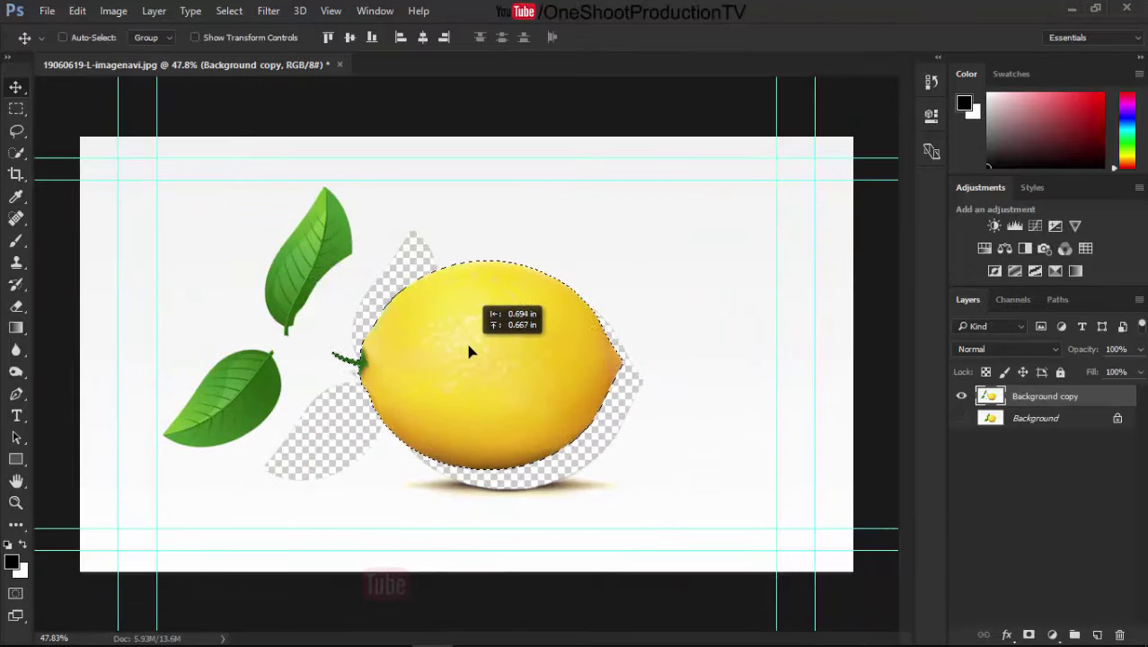
left_click_drag(243, 321, 514, 320)
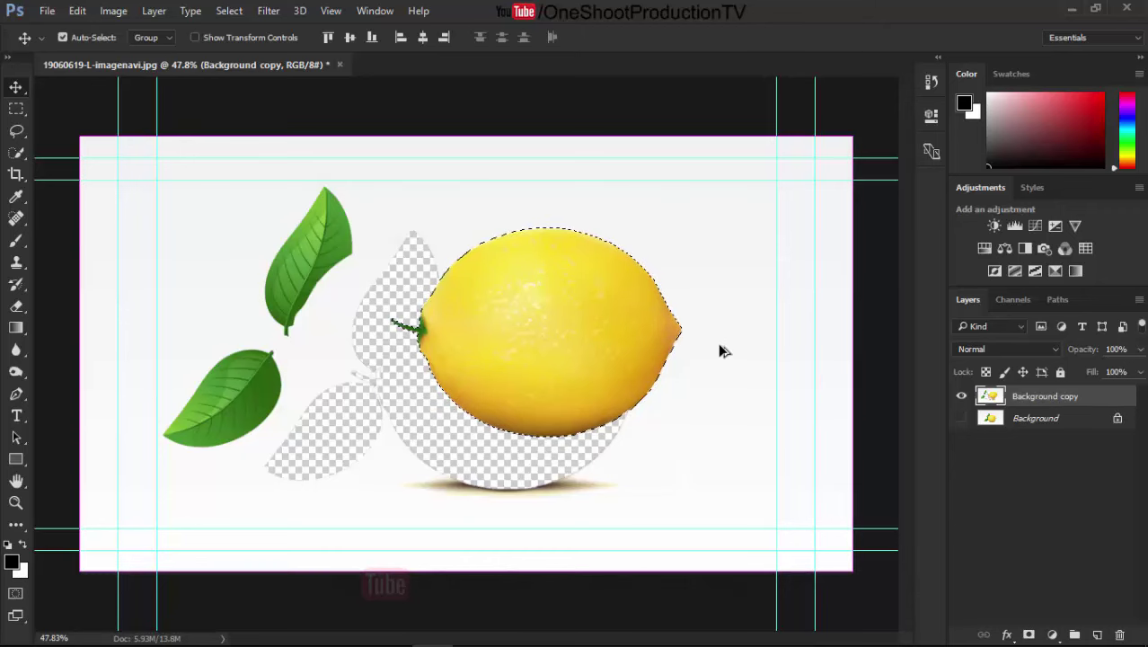
left_click_drag(490, 339, 670, 273)
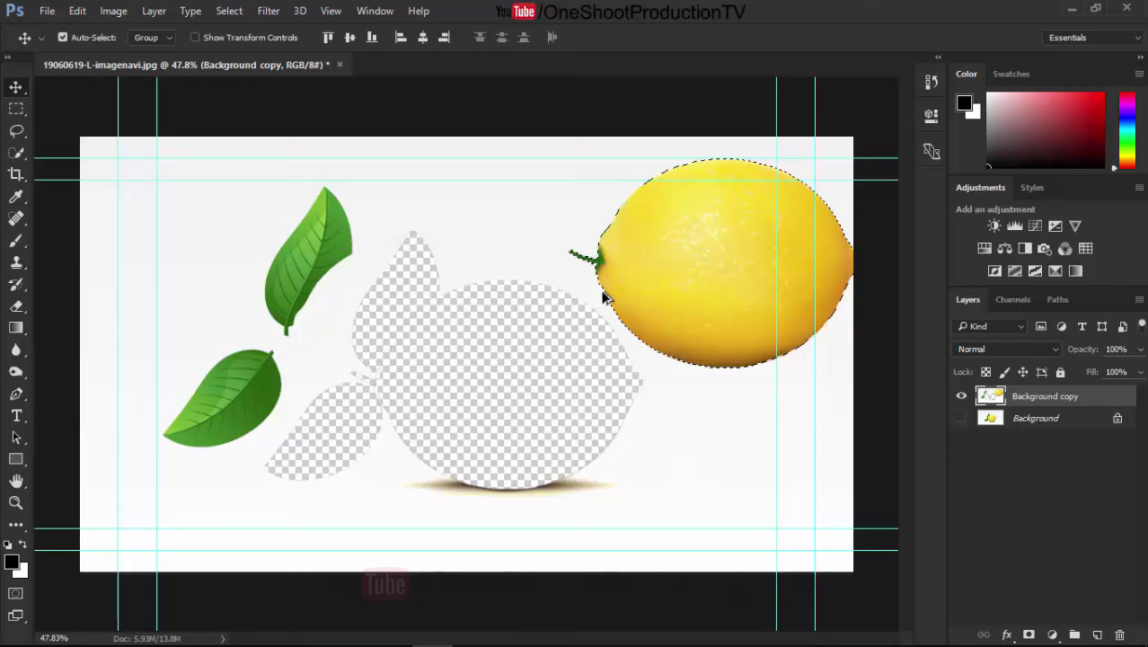
- Undo the moves with Ctrl+Alt+Z and deselect the lemon with Ctrl+D
key("ctrl+alt+z")
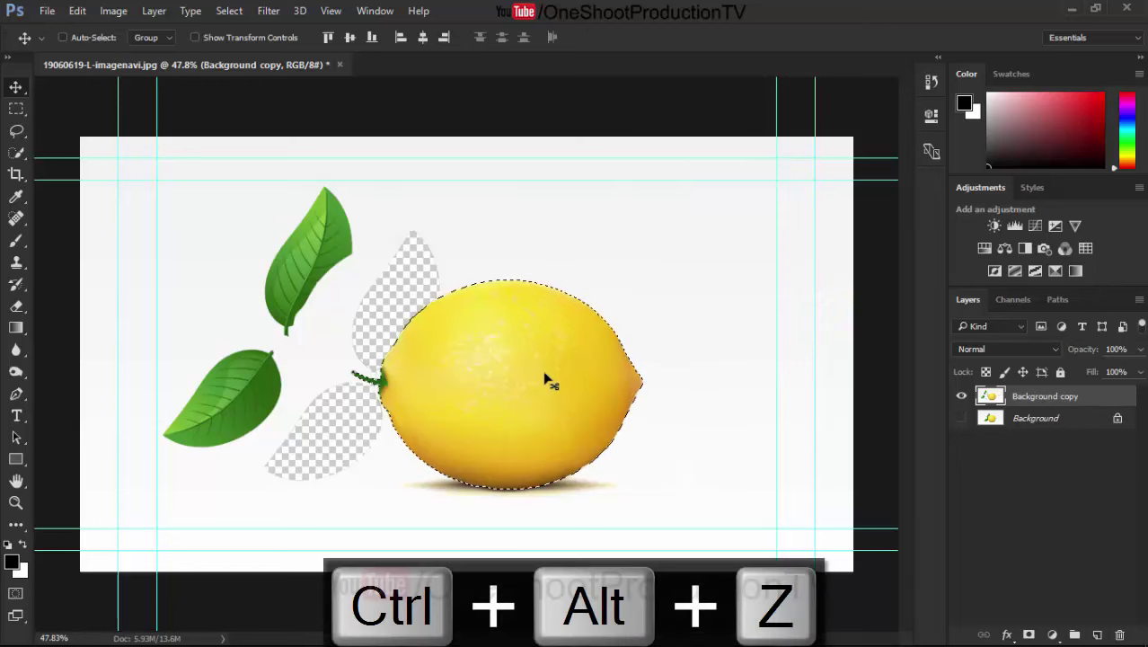
scroll(519, 378, "up", 2)
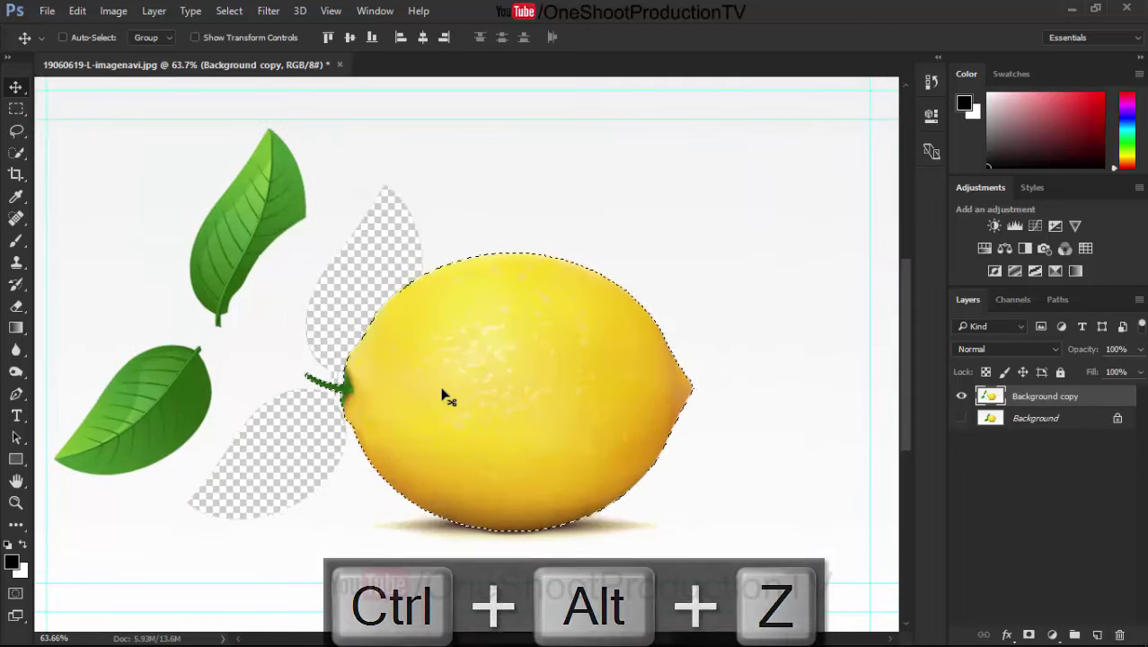
key("ctrl+d")
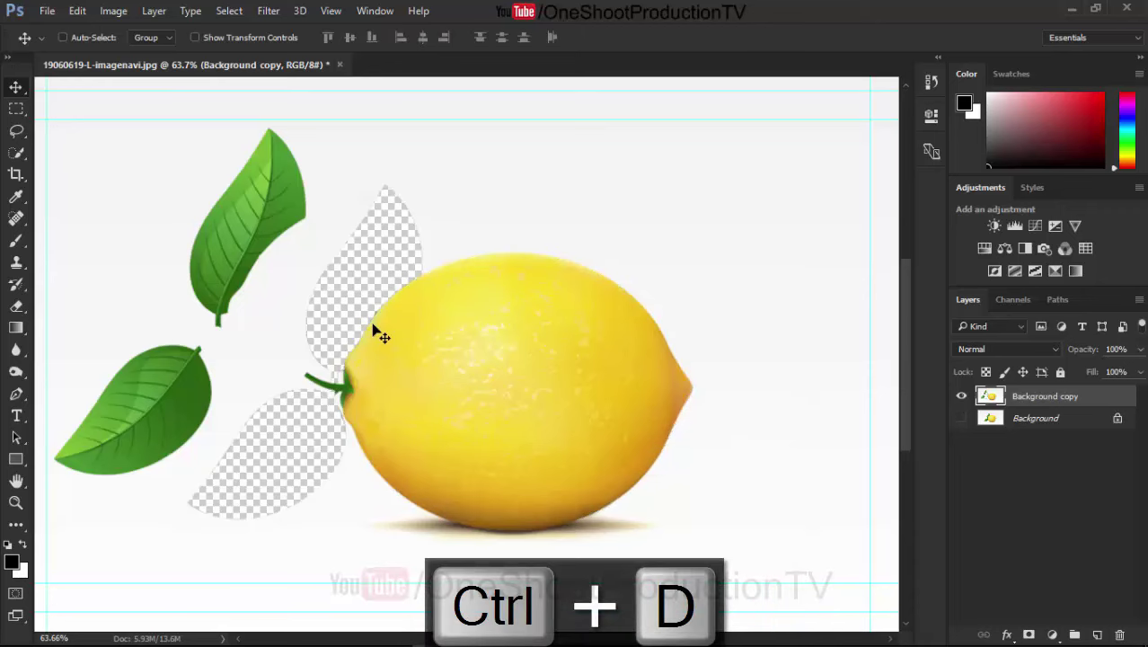
left_click(17, 158)
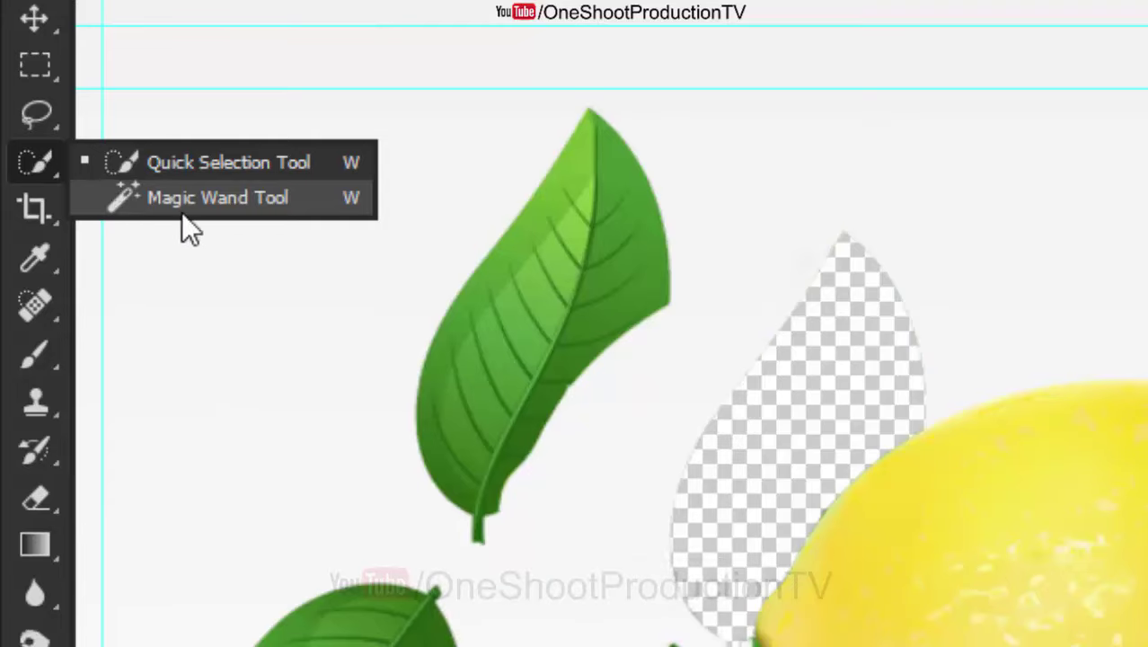
- Choose the Magic Wand Tool and pan the zoomed view over the lemon
left_click(184, 202)
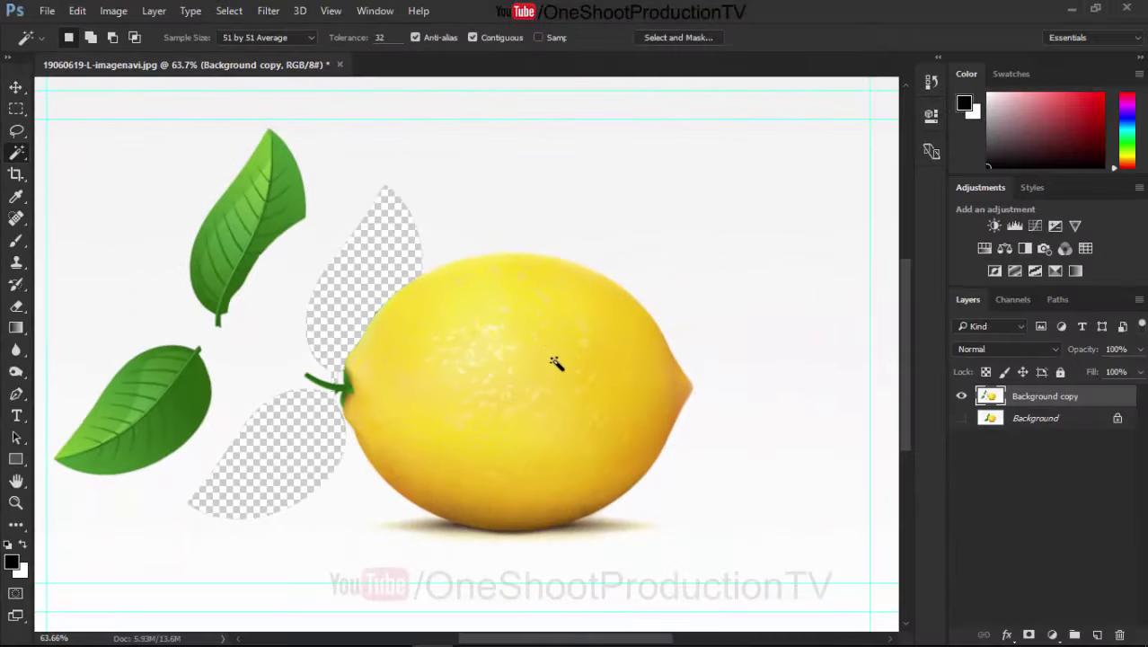
scroll(555, 361, "up", 3)
scroll(551, 410, "down", 1)
scroll(515, 403, "down", 2)
left_click_drag(505, 403, 500, 349)
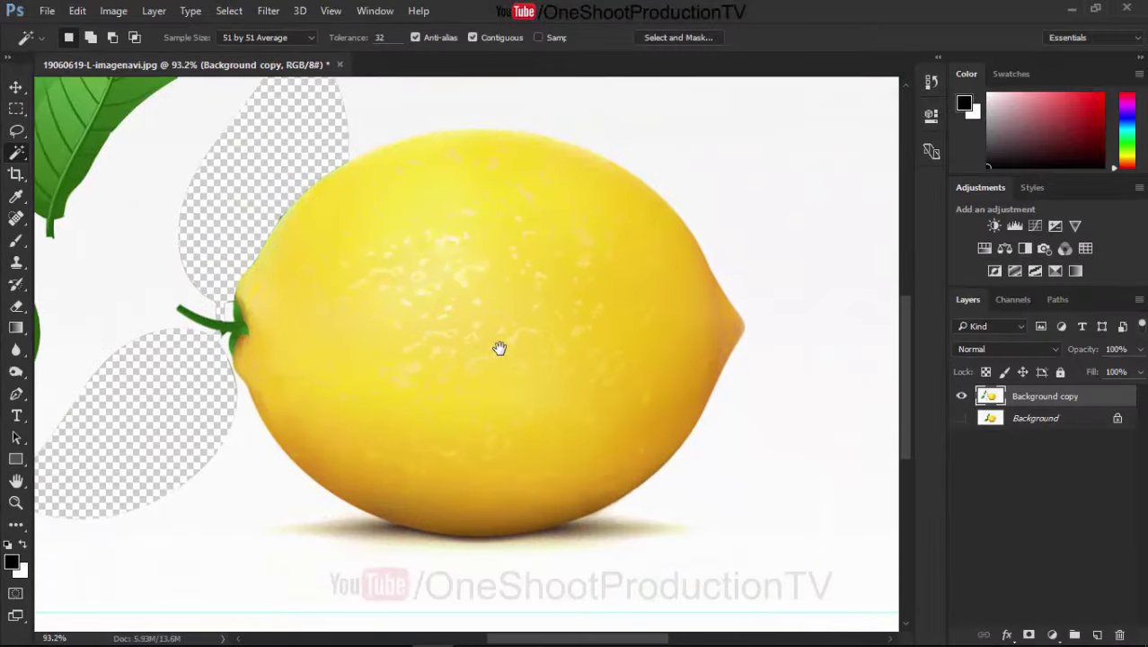
scroll(500, 349, "up", 1)
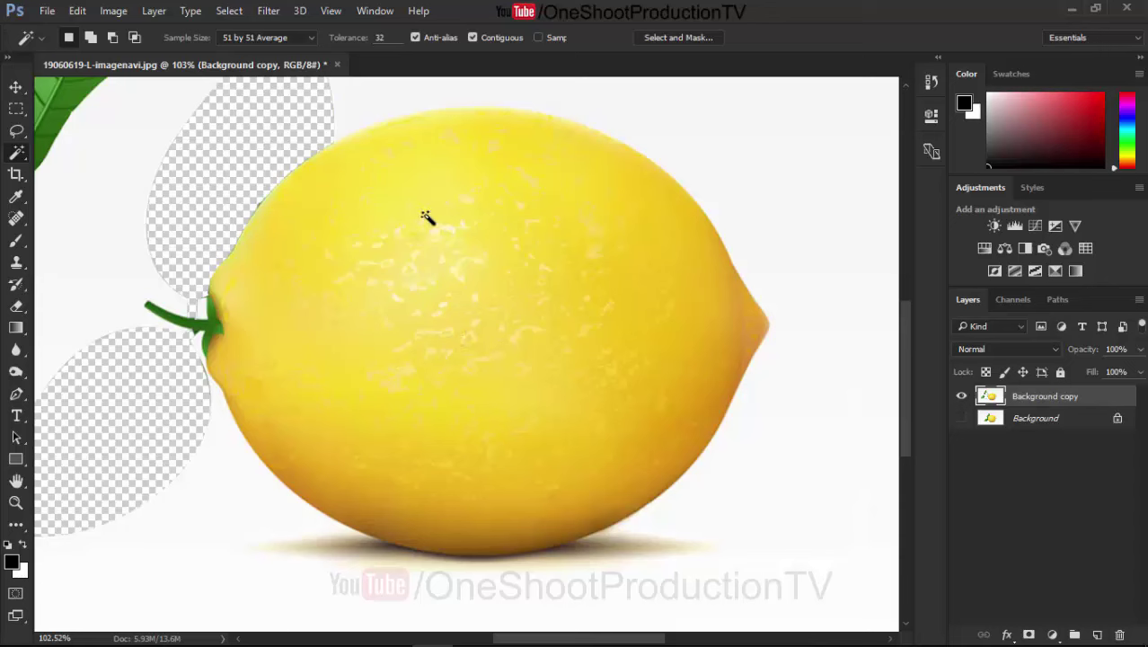
- Magic Wand-click the lemon's upper body and lower shaded area at tolerance 32
left_click(446, 263)
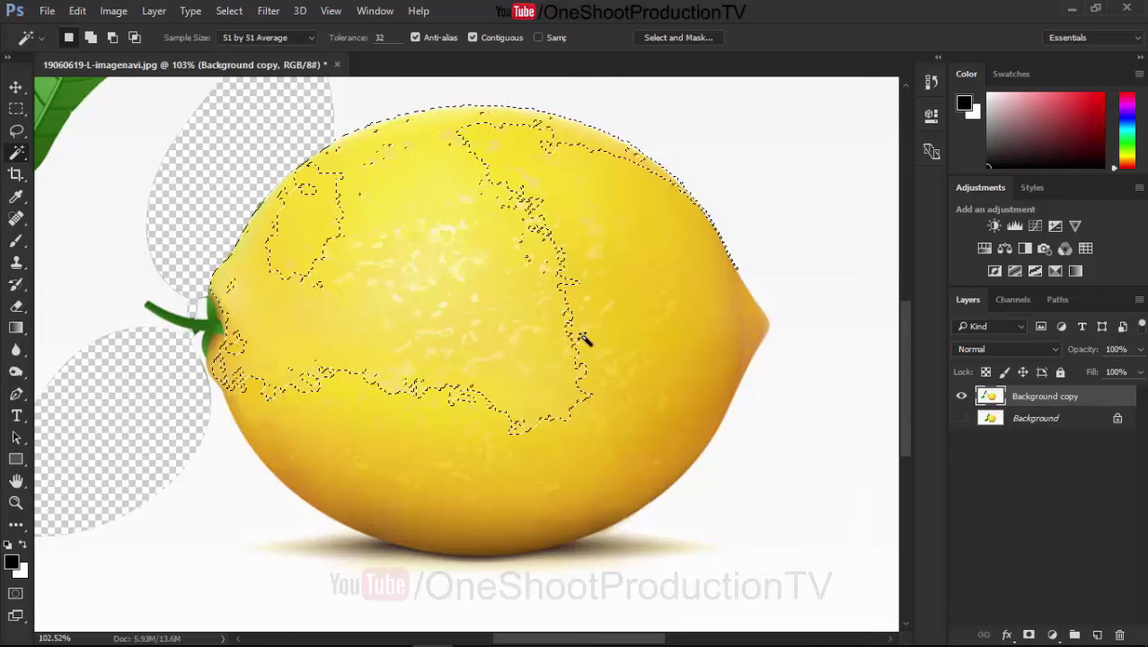
left_click(640, 330, "shift")
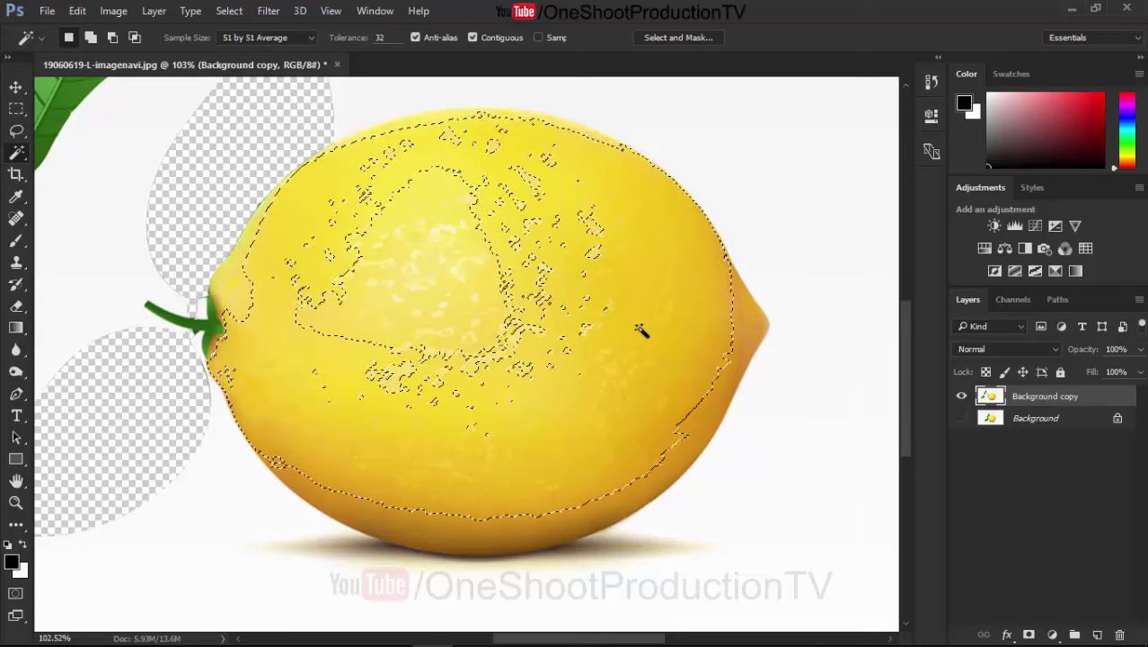
left_click(512, 532)
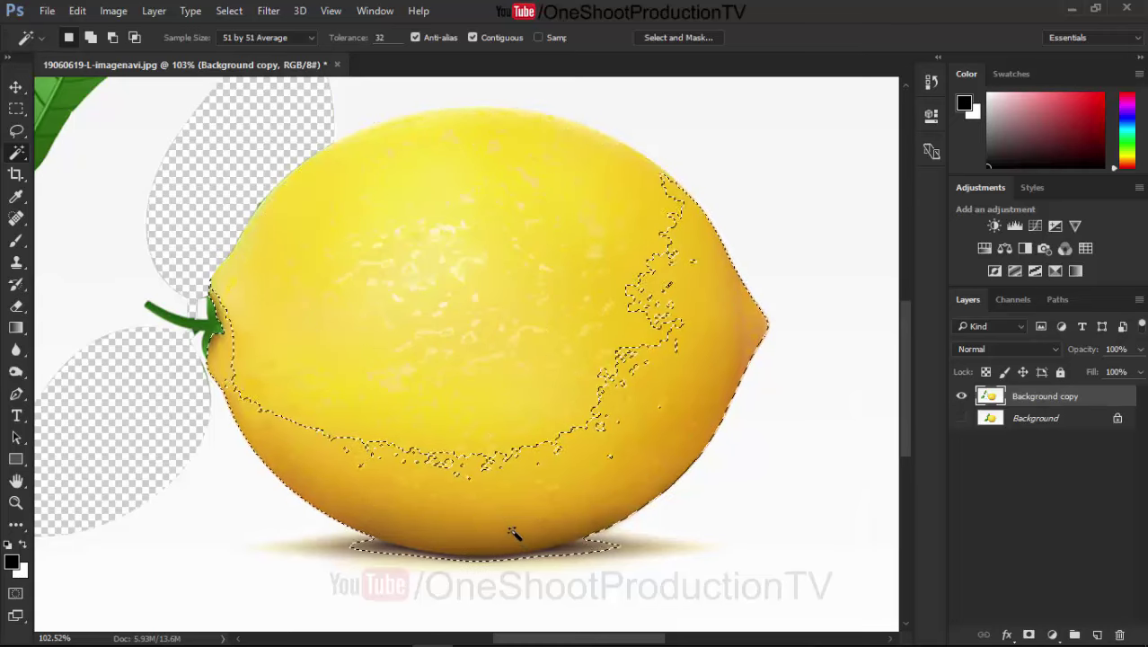
left_click(602, 271)
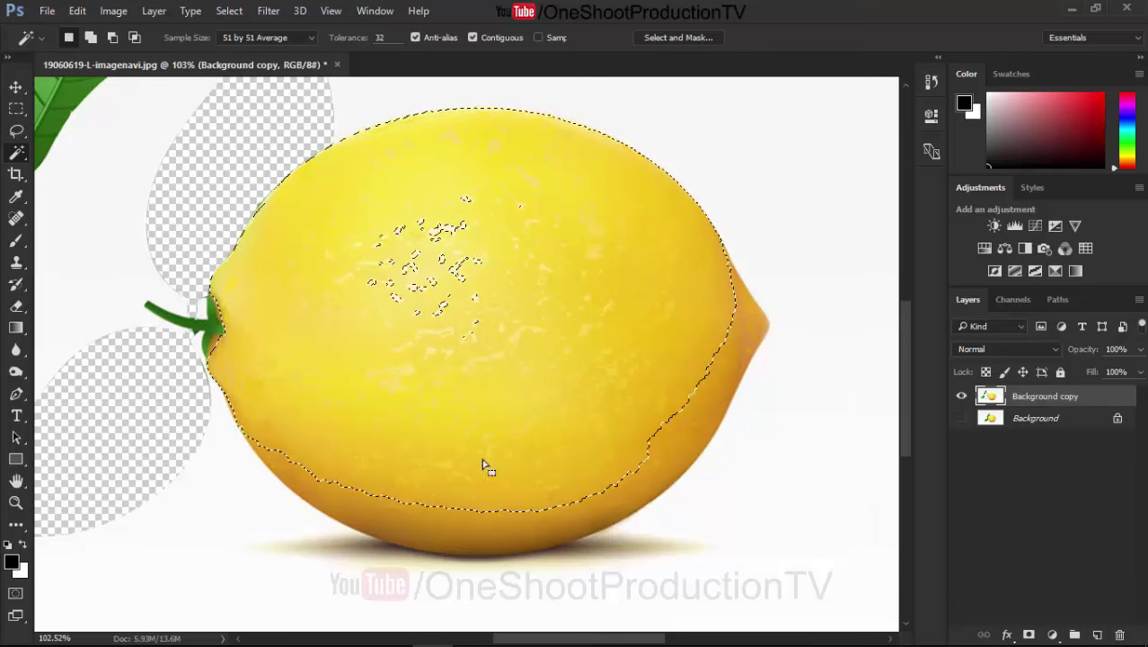
left_click(483, 539)
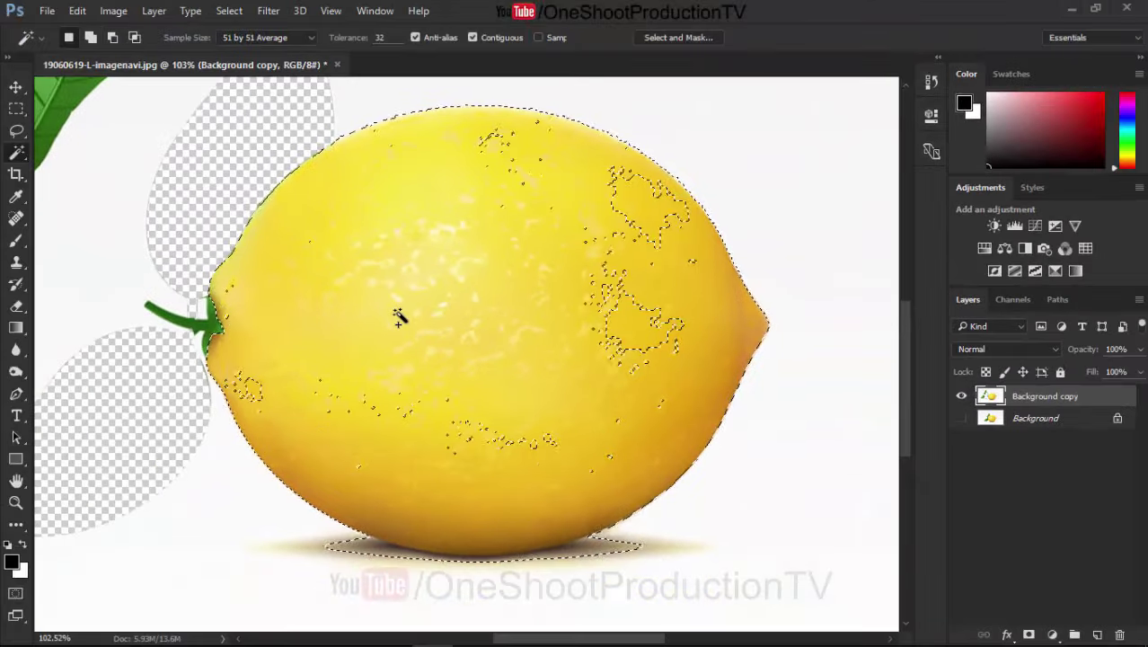
- Shift-click to add the rest of the lemon body to the Magic Wand selection
key("shift")
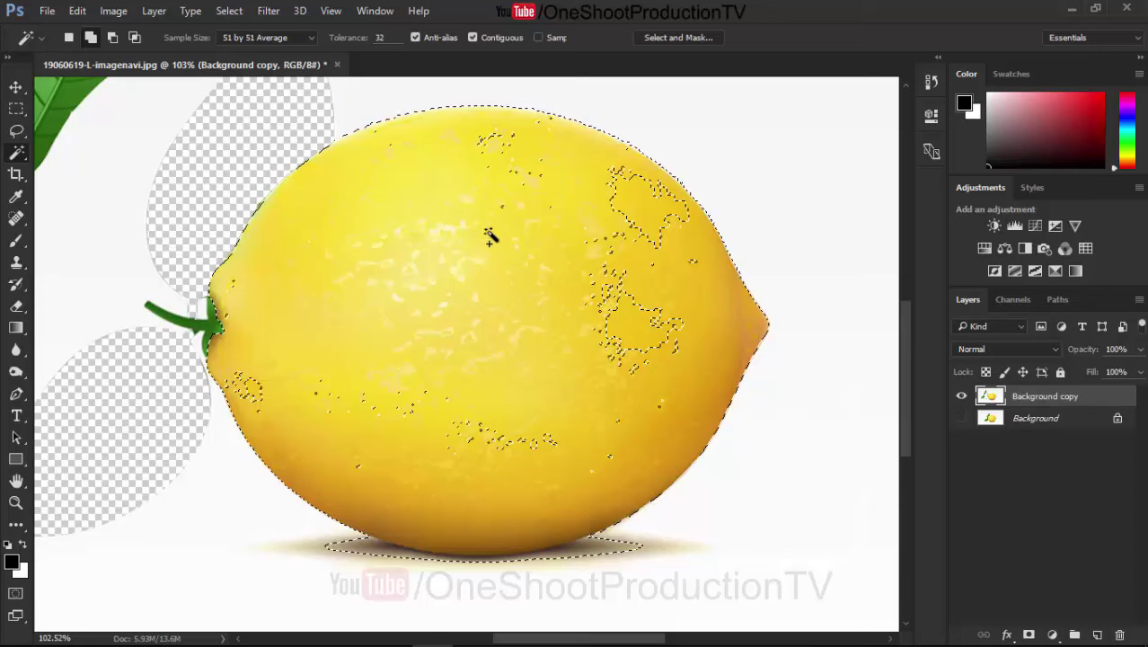
left_click(524, 237, "shift")
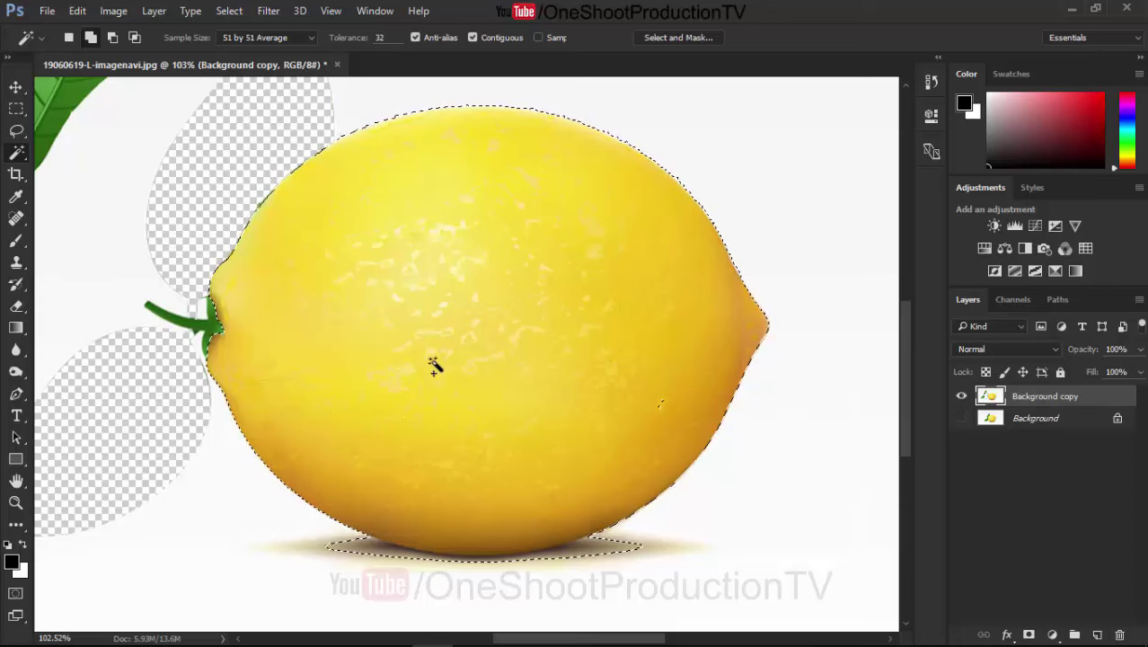
scroll(433, 365, "down", 5)
scroll(415, 321, "down", 2)
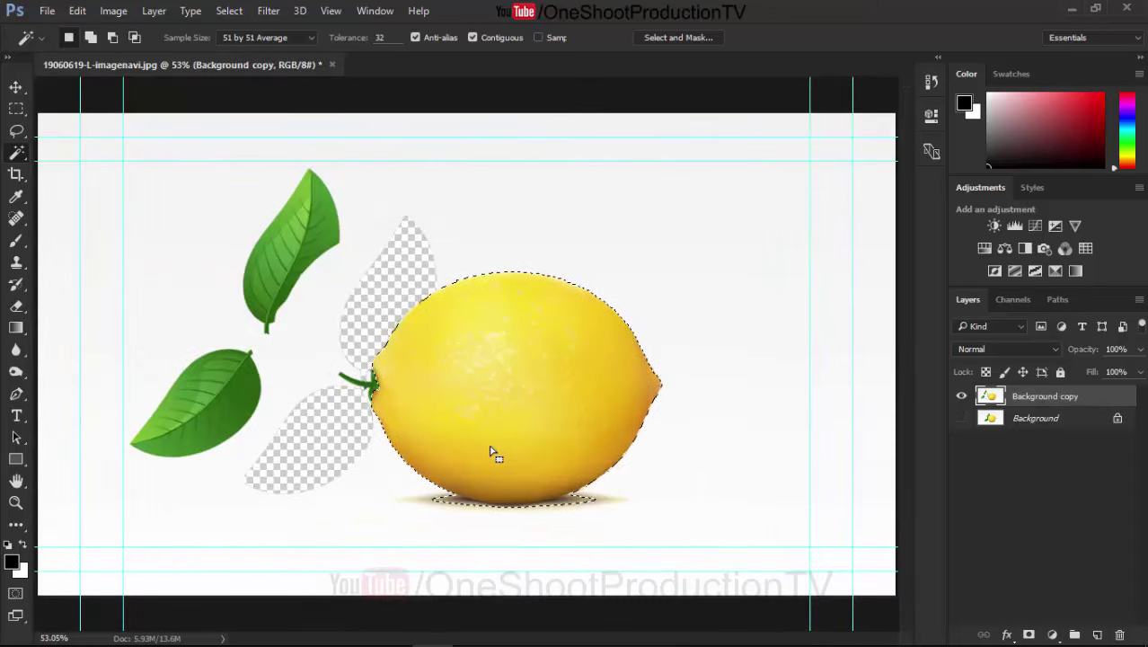
scroll(494, 449, "up", 2)
scroll(490, 429, "up", 2)
scroll(449, 360, "up", 2)
scroll(435, 323, "up", 1)
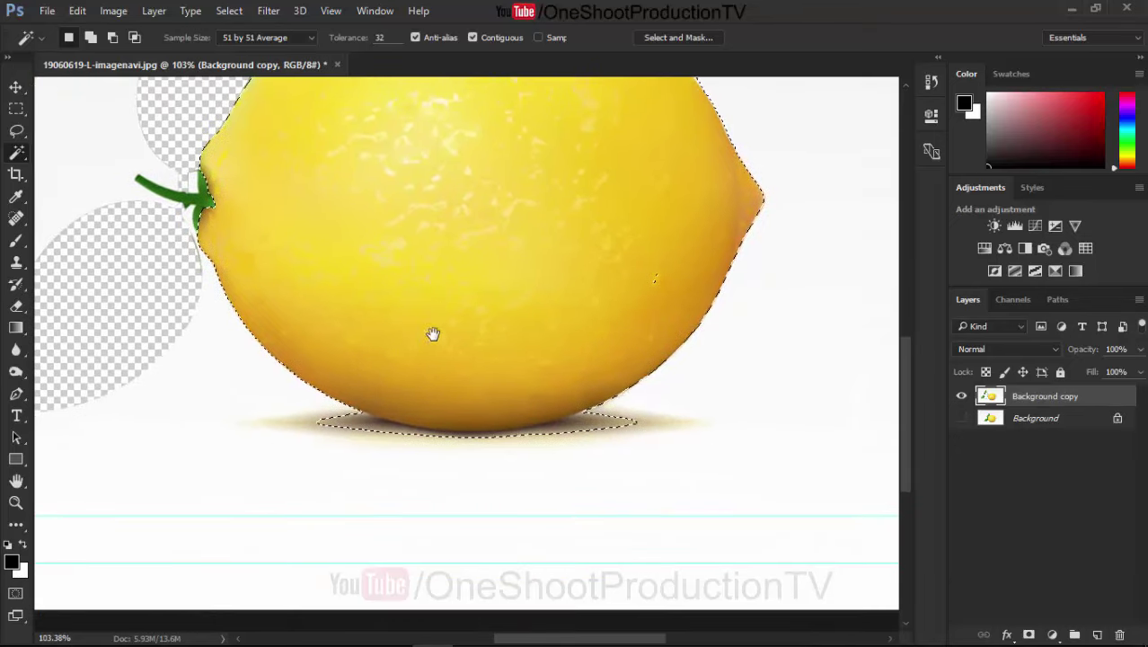
scroll(420, 386, "up", 2)
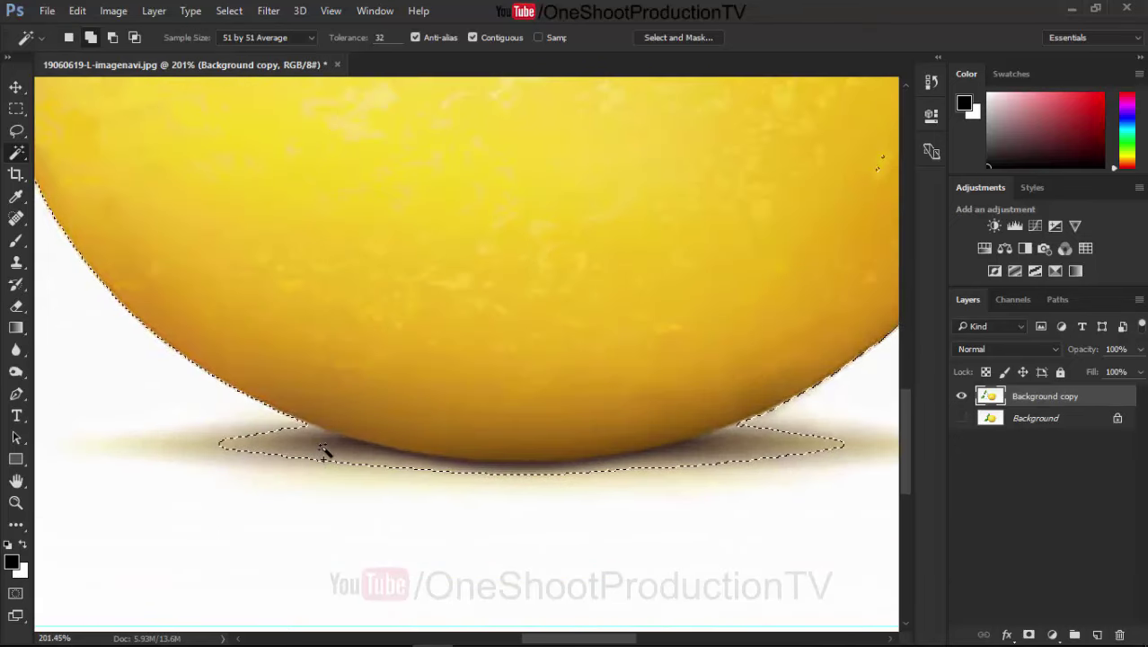
- Alt-click the shadow beneath the lemon to remove it from the selection
left_click(270, 449, "alt")
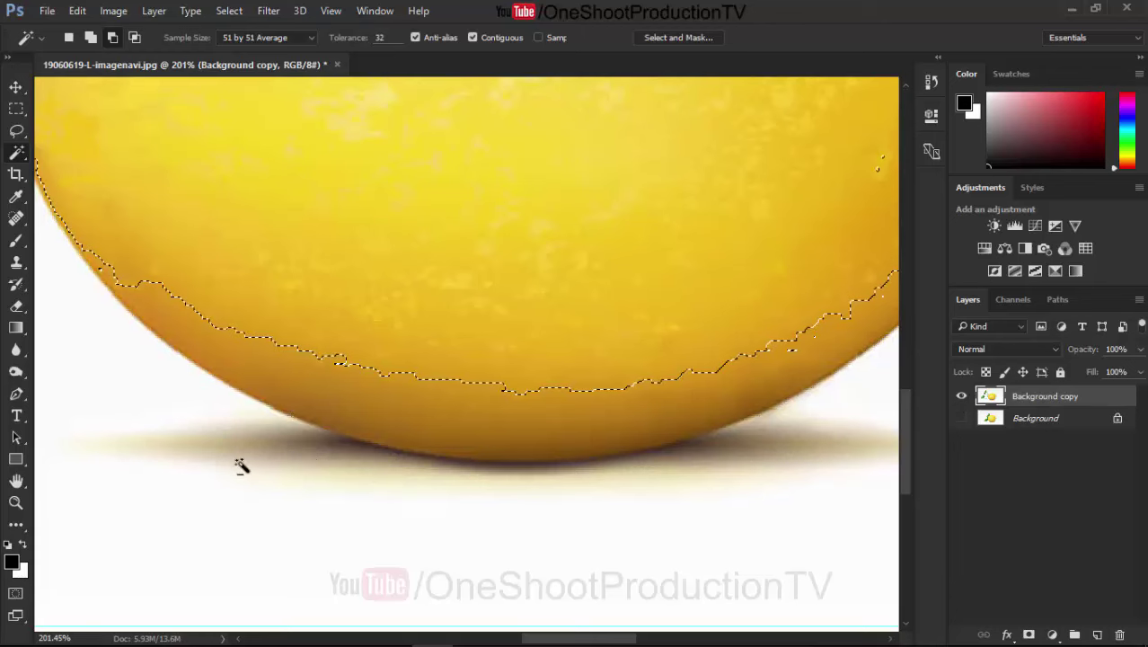
scroll(384, 427, "down", 2)
scroll(387, 428, "down", 1)
scroll(391, 426, "down", 1)
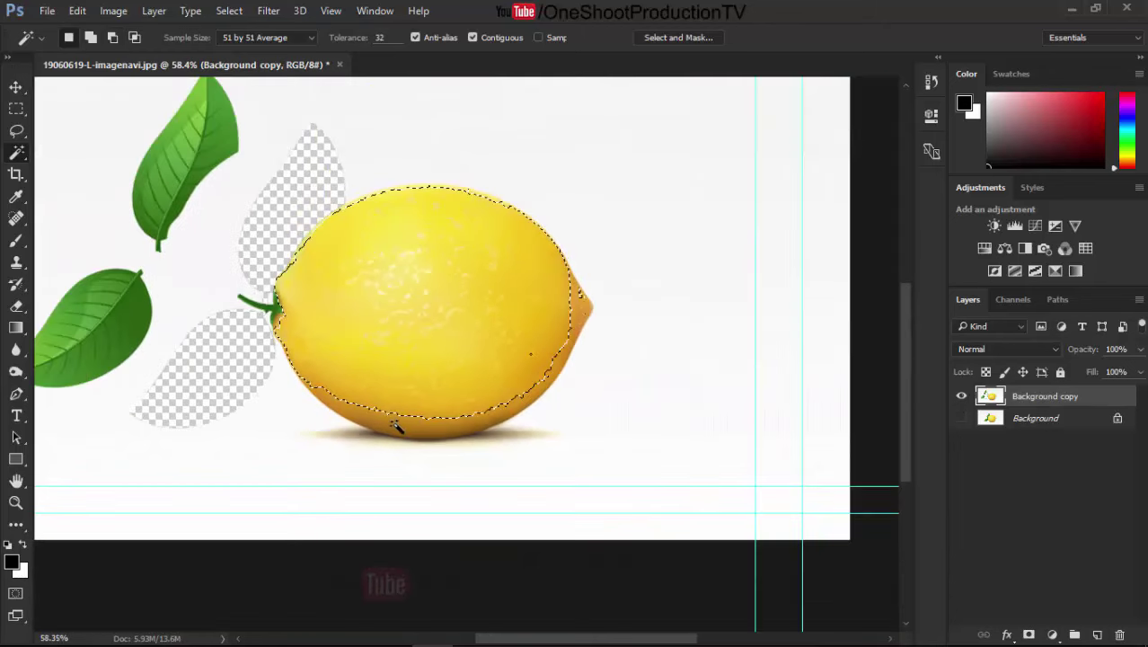
scroll(593, 297, "up", 2)
scroll(539, 405, "up", 1)
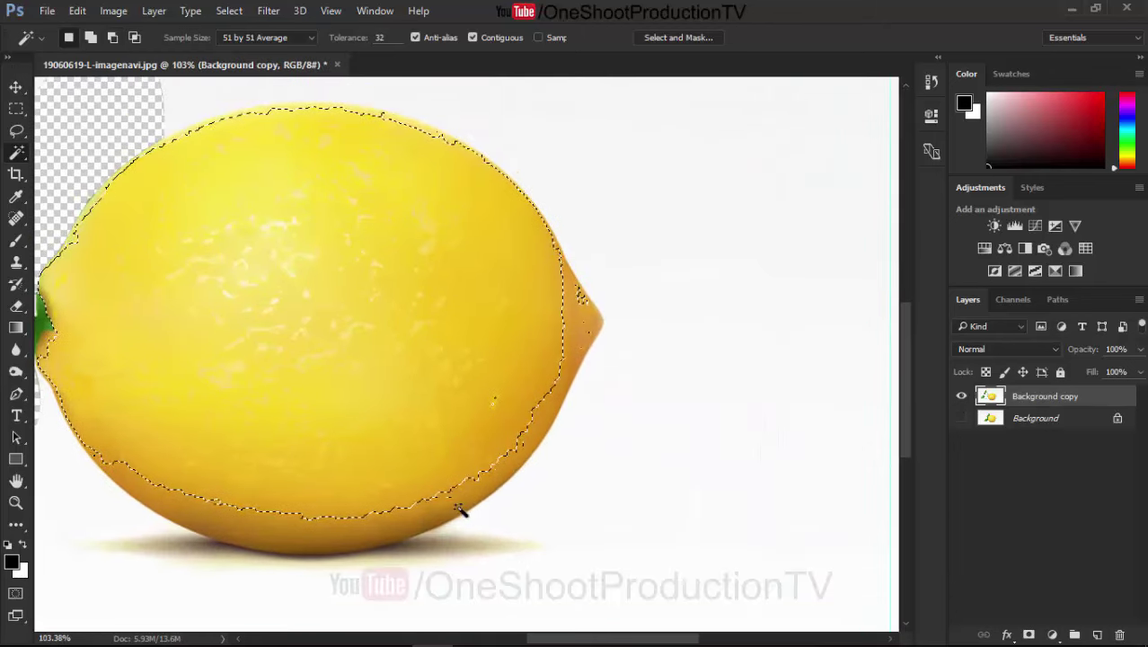
scroll(461, 512, "down", 3)
scroll(522, 415, "up", 1)
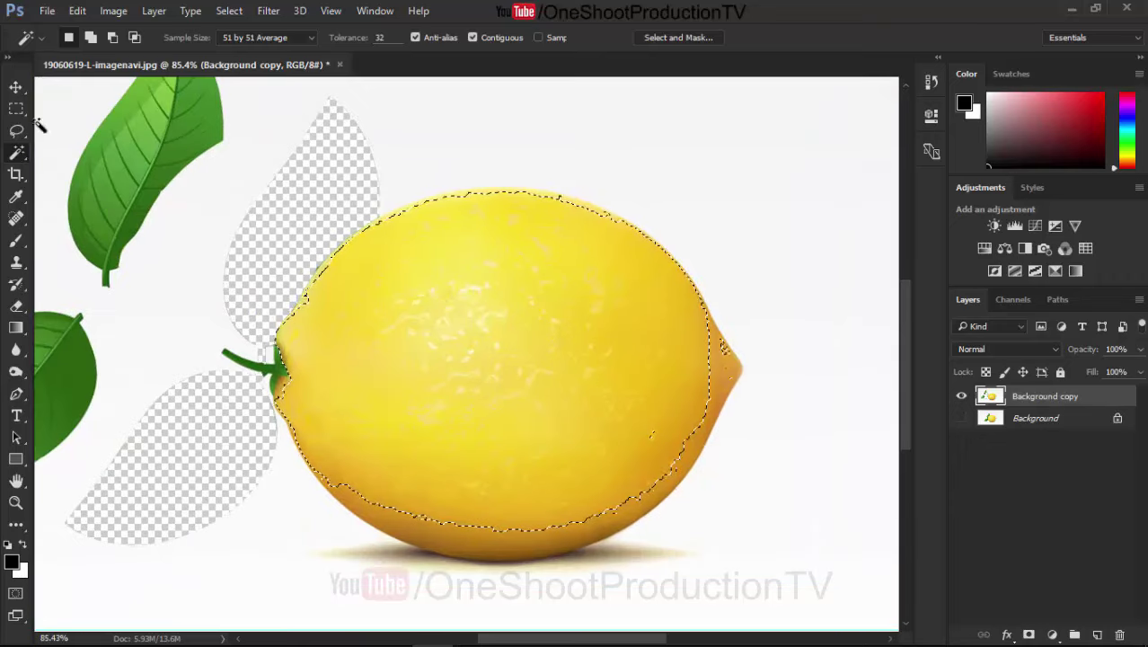
- Drag the Magic Wand-selected lemon to the right with the Move Tool
left_click(13, 84)
scroll(474, 341, "down", 1)
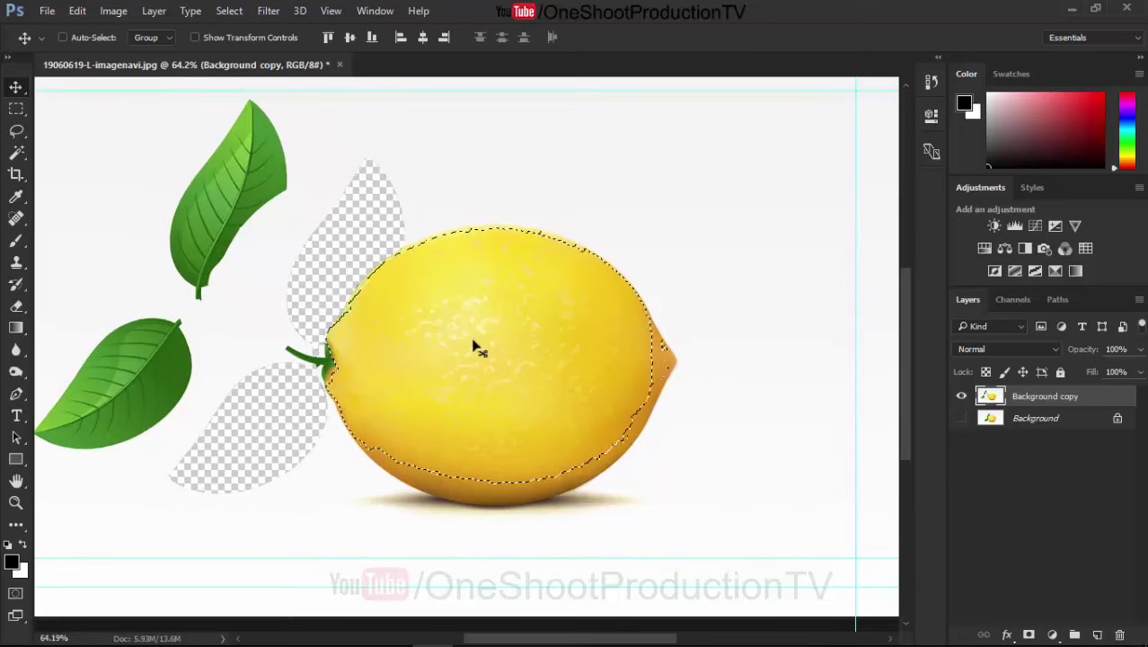
scroll(476, 346, "down", 1)
left_click_drag(474, 347, 697, 321)
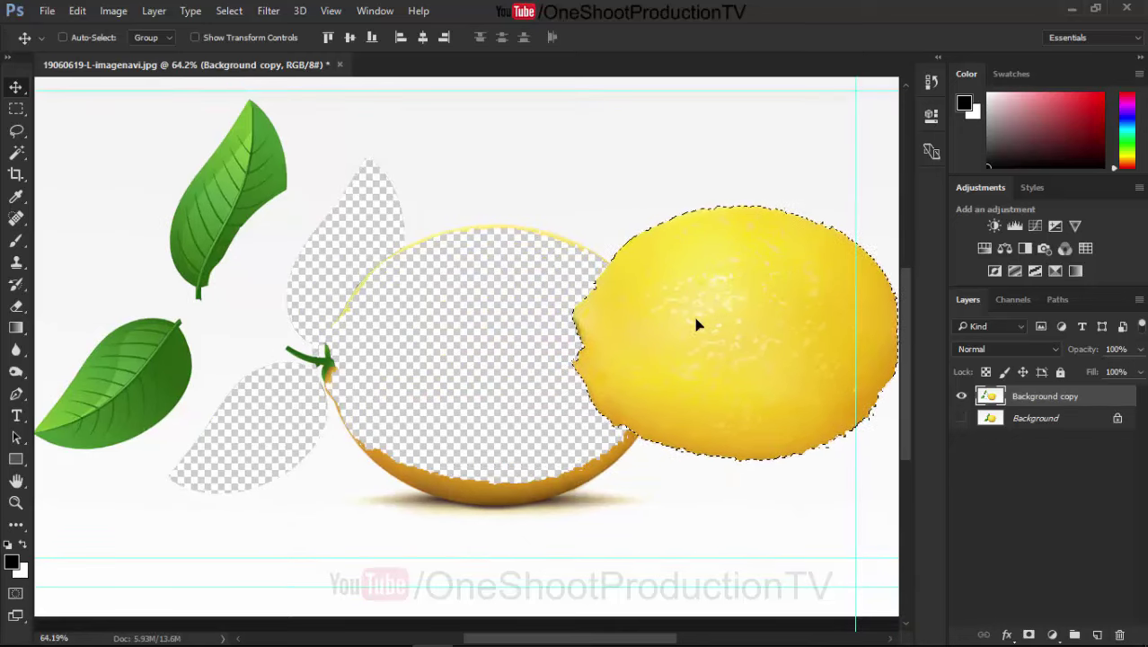
scroll(641, 329, "down", 2)
key("ctrl")
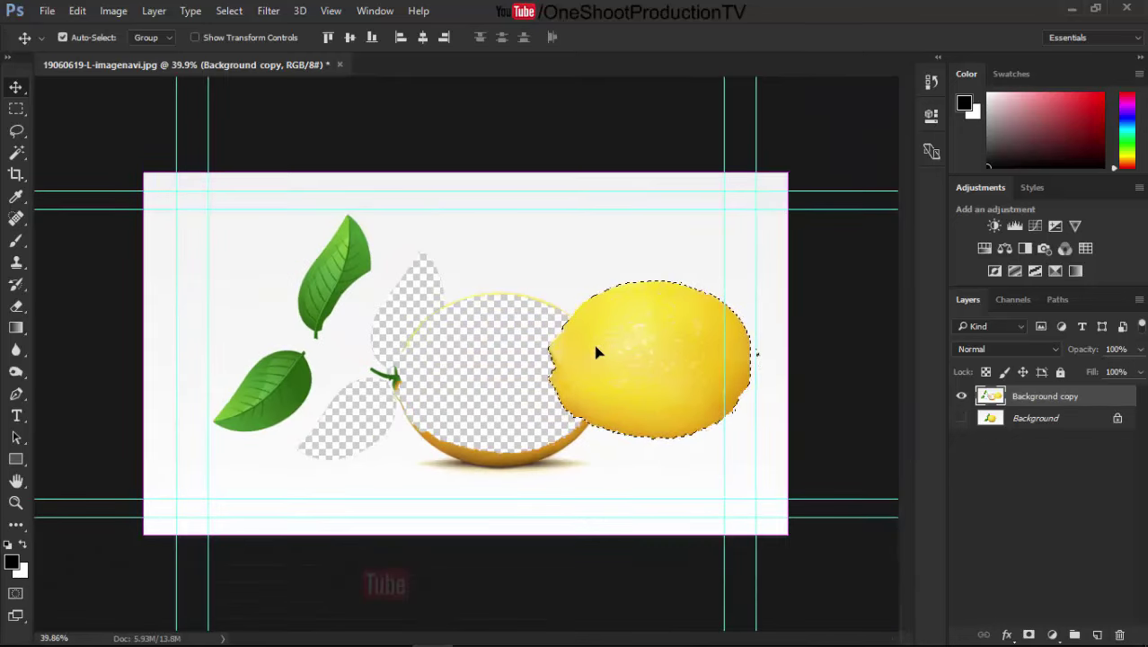
- Undo the move with Ctrl+Alt+Z and clear the selection with Ctrl+D
key("ctrl+alt+z")
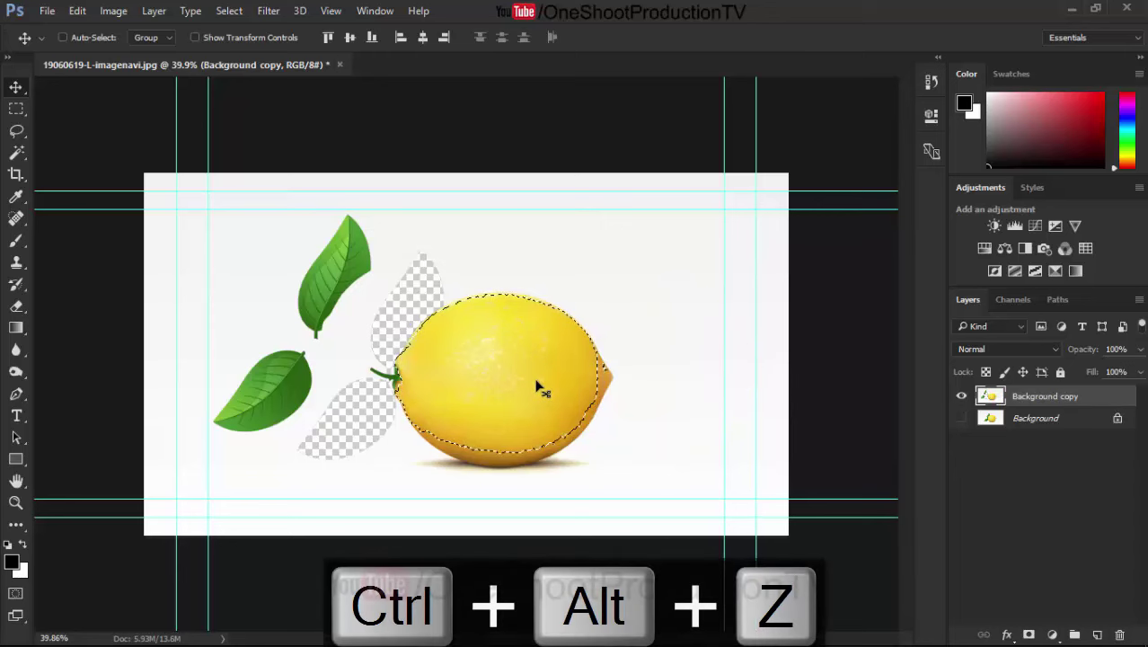
key("ctrl+d")
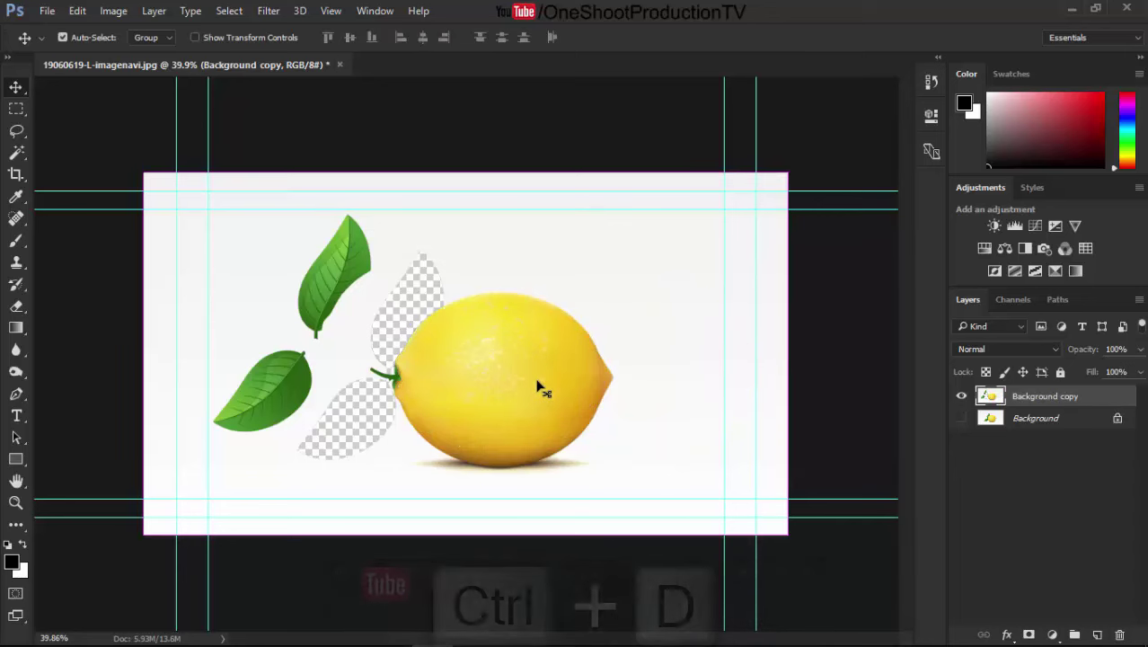
scroll(537, 388, "up", 3)
scroll(537, 388, "down", 1)
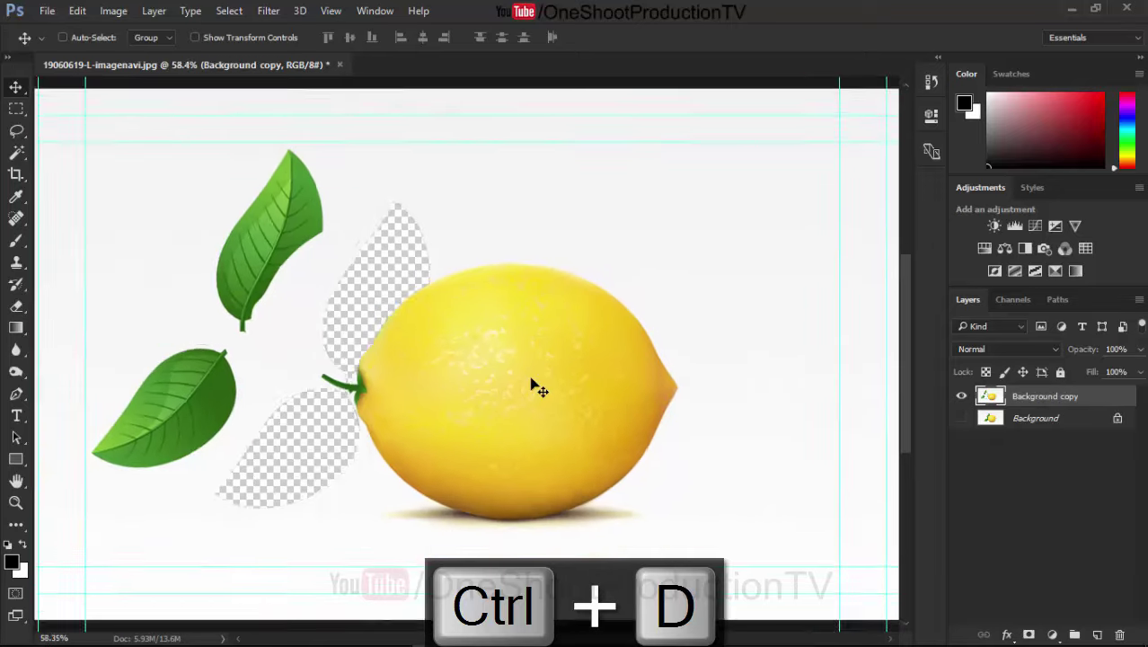
scroll(537, 388, "down", 1)
scroll(442, 351, "down", 1)
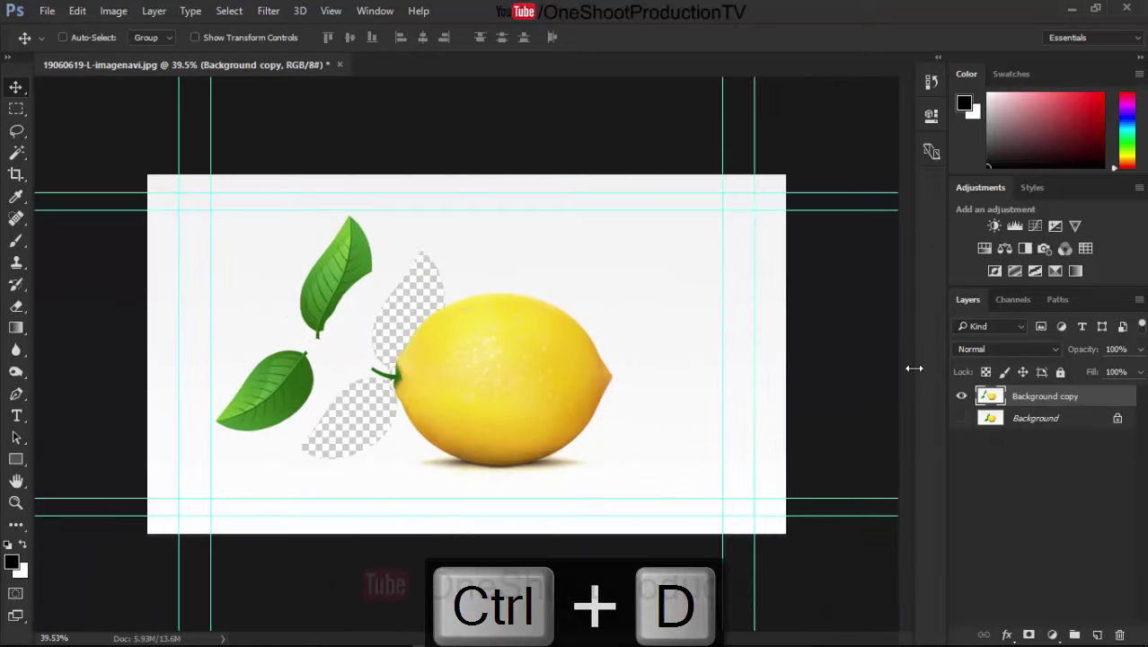
- Hide Background copy and show the original Background layer with its leaves
left_click(960, 396)
left_click(961, 418)
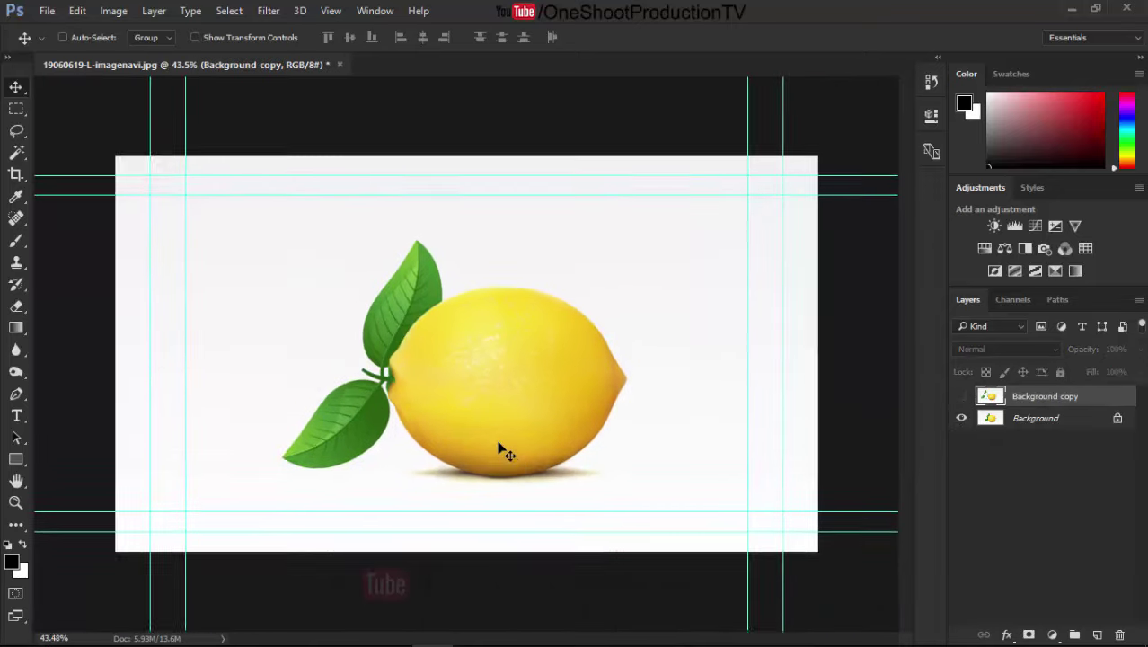
scroll(490, 440, "up", 1)
scroll(489, 440, "up", 1)
scroll(489, 440, "up", 1)
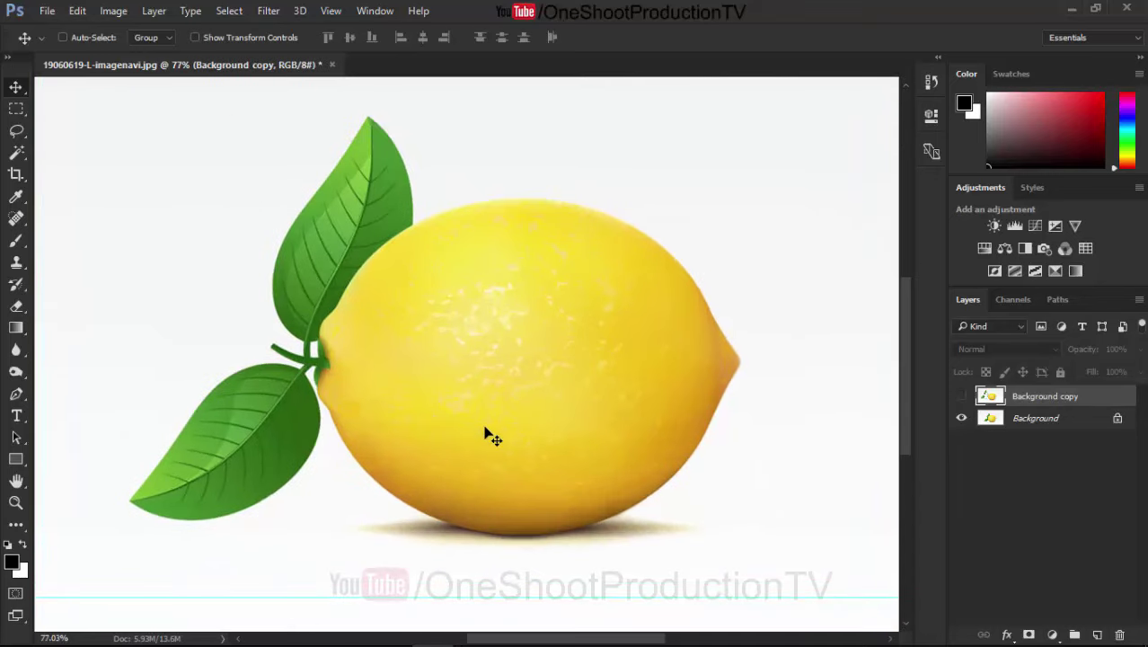
scroll(490, 437, "down", 1)
- Recentre the view on the lemon and list the Lasso tool variants
left_click_drag(484, 433, 458, 392)
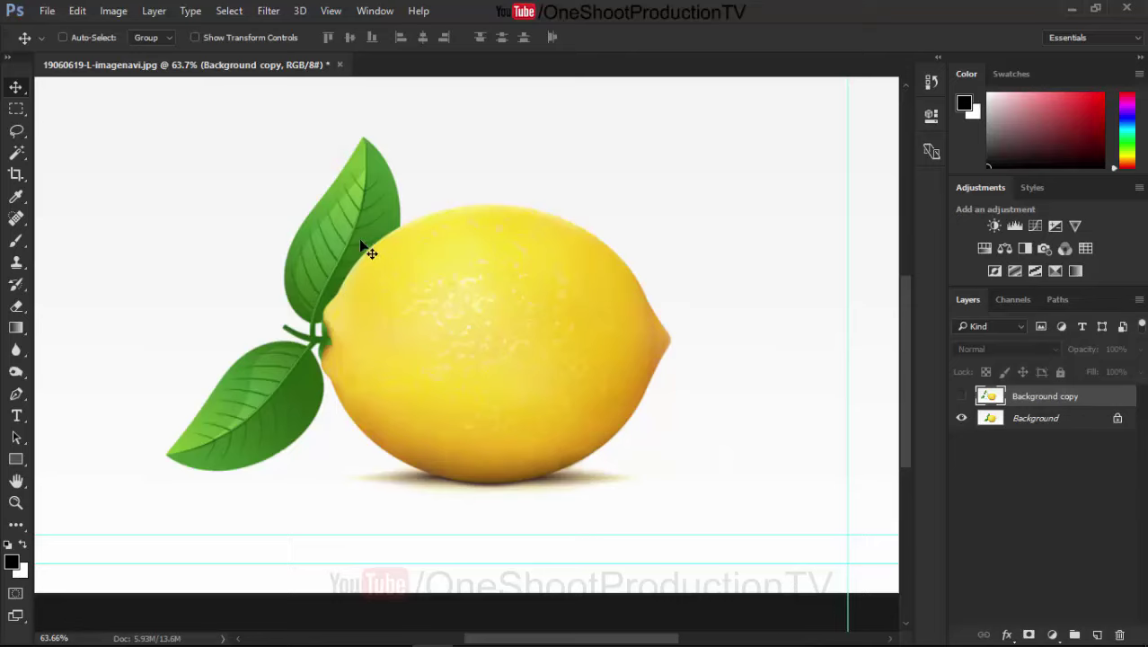
scroll(368, 253, "down", 1)
scroll(596, 435, "up", 1)
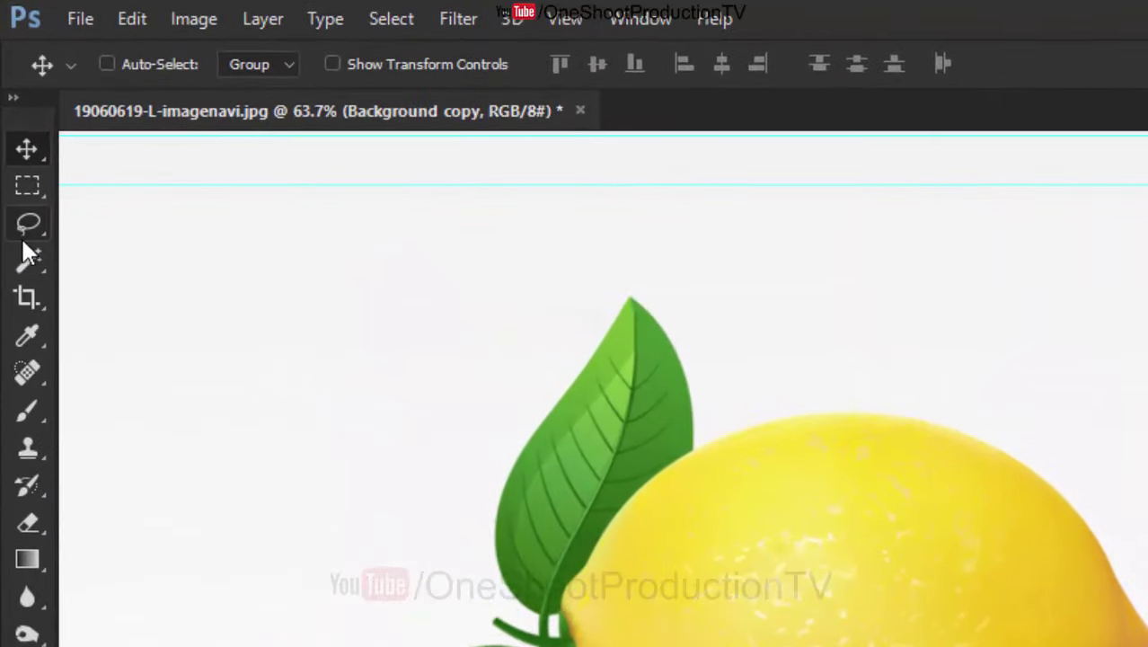
right_click(16, 131)
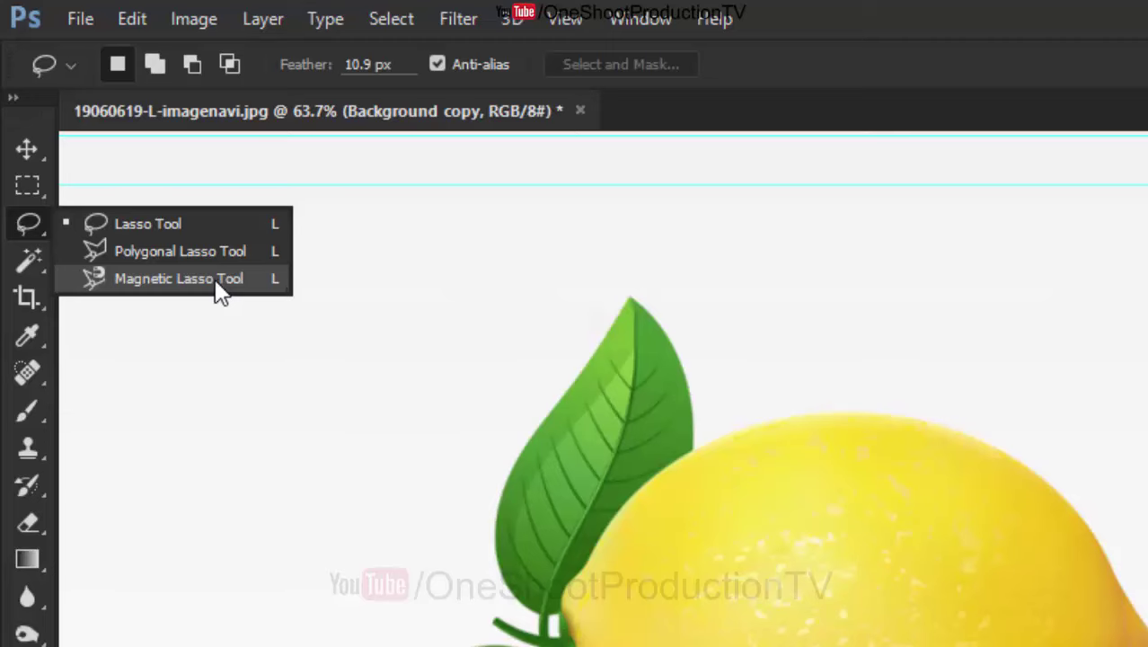
- Pick the Quick Selection Tool and duplicate Background as Background copy 2
left_click(27, 260)
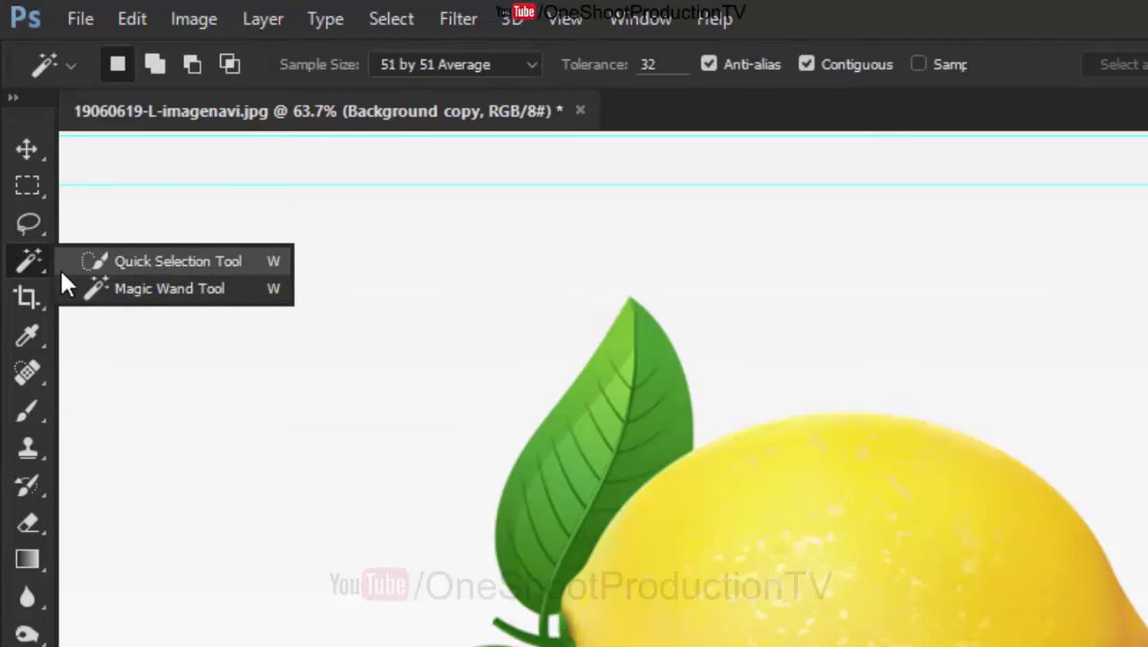
left_click(162, 262)
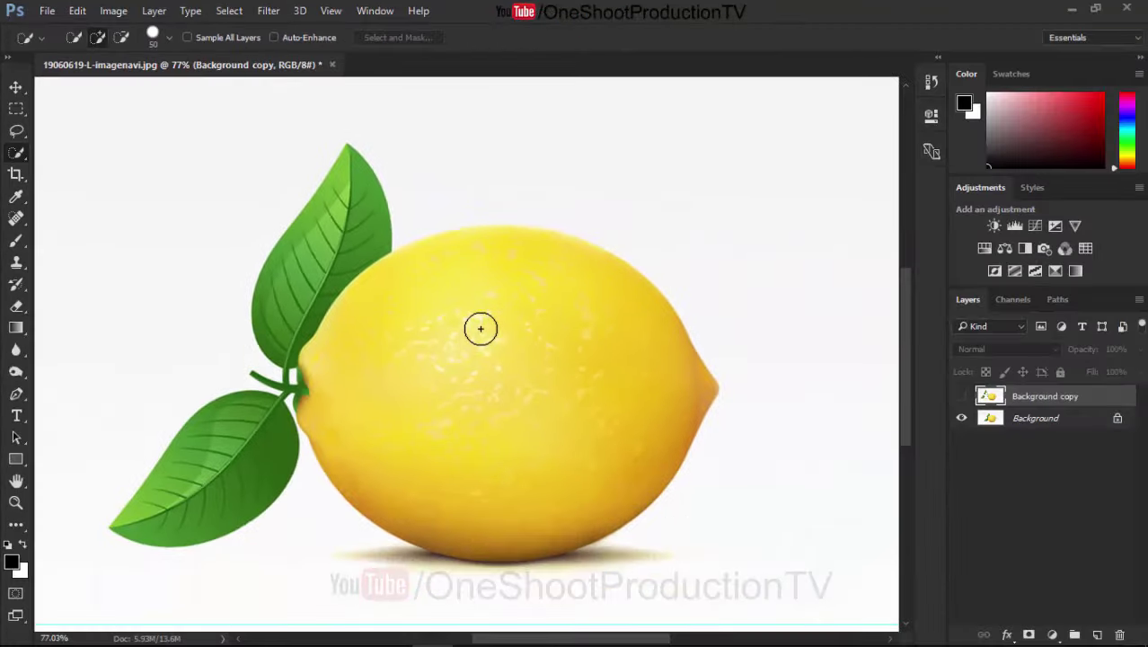
scroll(476, 336, "down", 1)
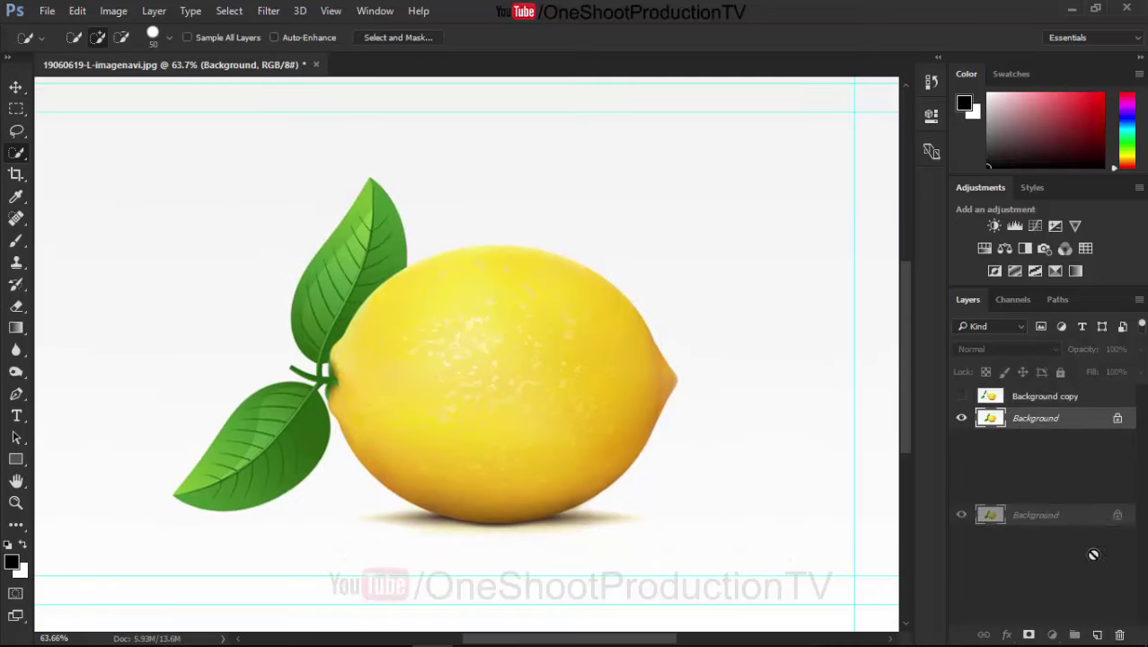
left_click_drag(1035, 423, 1092, 635)
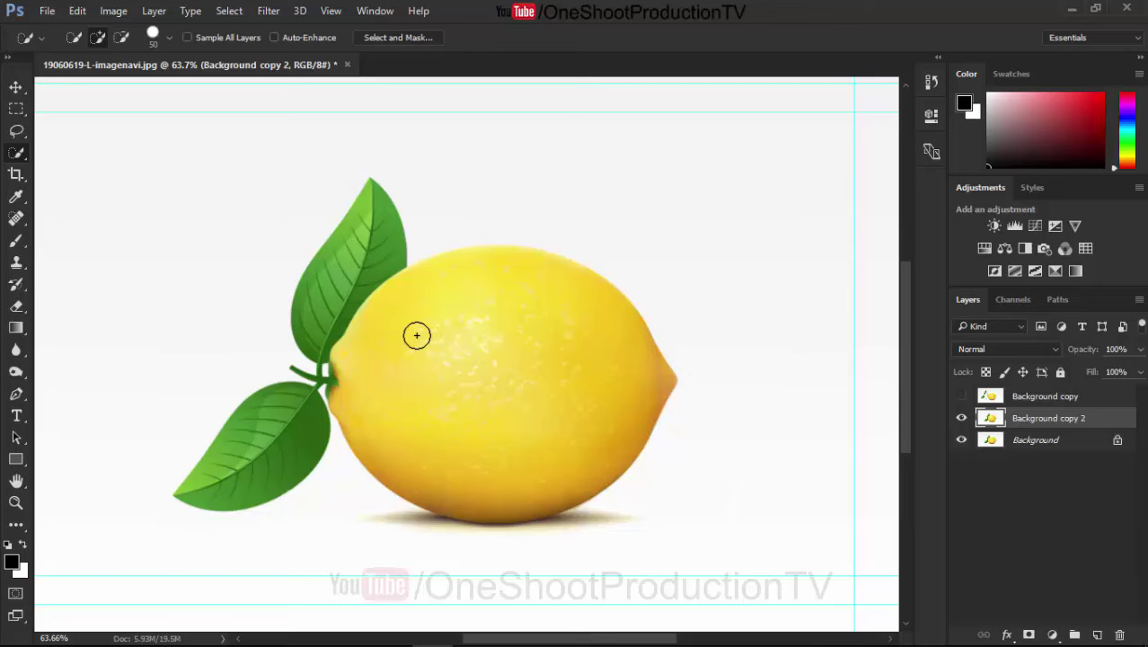
- Brush a Quick Selection over the lemon body, upper leaf and lower leaf
left_click_drag(426, 327, 469, 384)
scroll(543, 376, "up", 2)
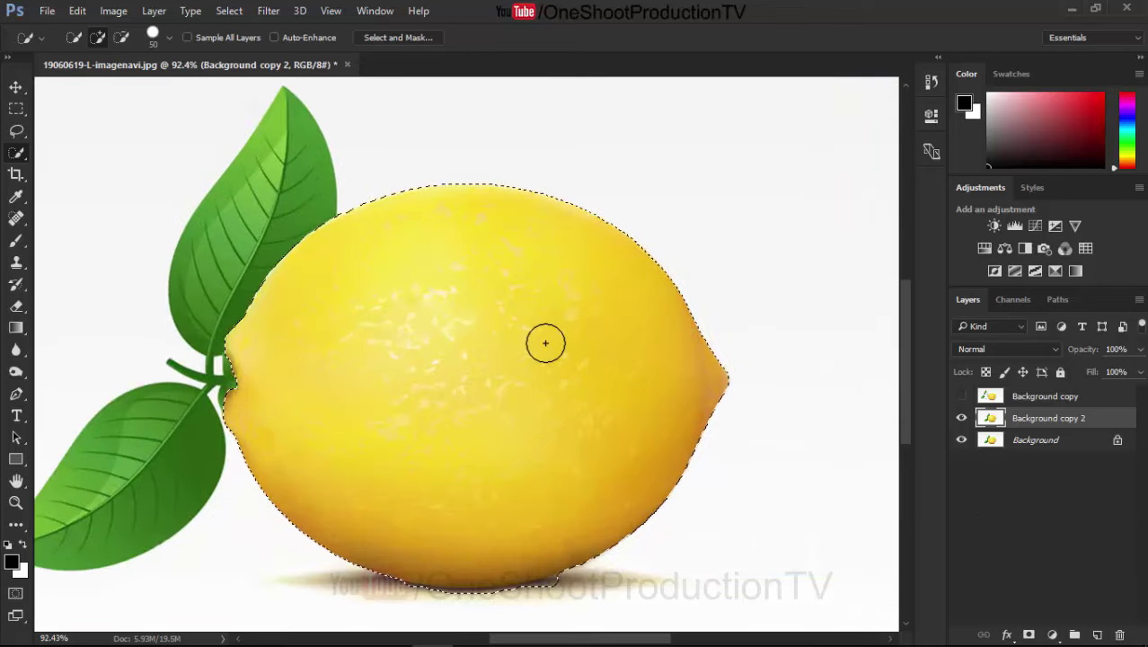
scroll(275, 310, "up", 1)
left_click_drag(275, 310, 236, 205)
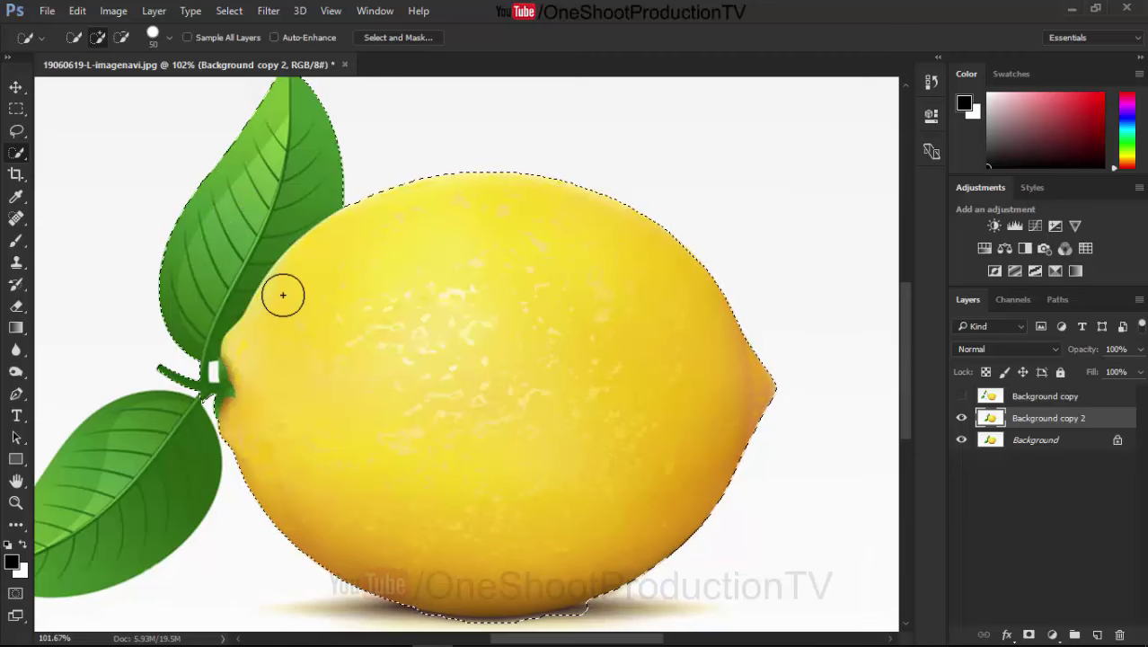
left_click_drag(307, 378, 490, 282)
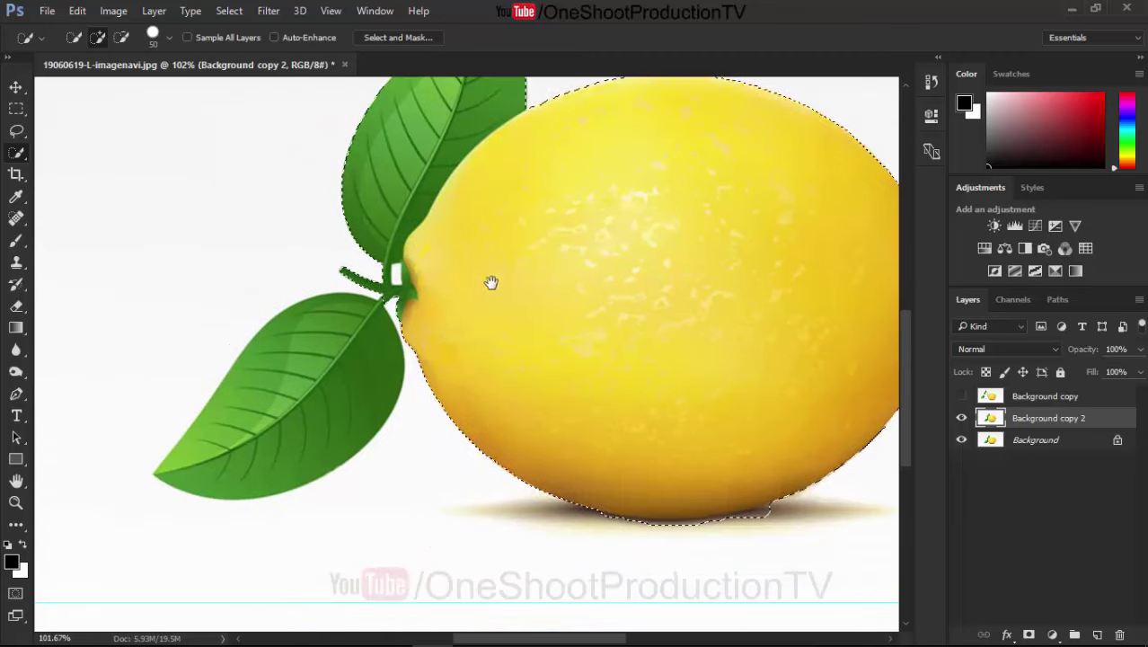
left_click_drag(287, 390, 233, 492)
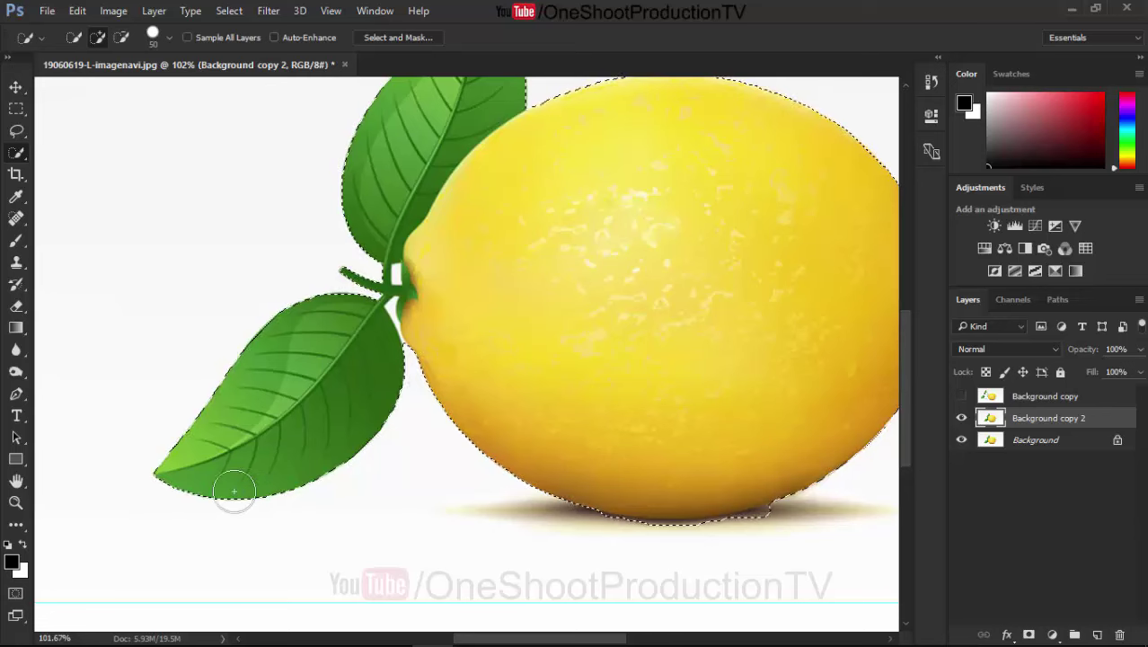
scroll(408, 368, "up", 2)
scroll(395, 346, "up", 2)
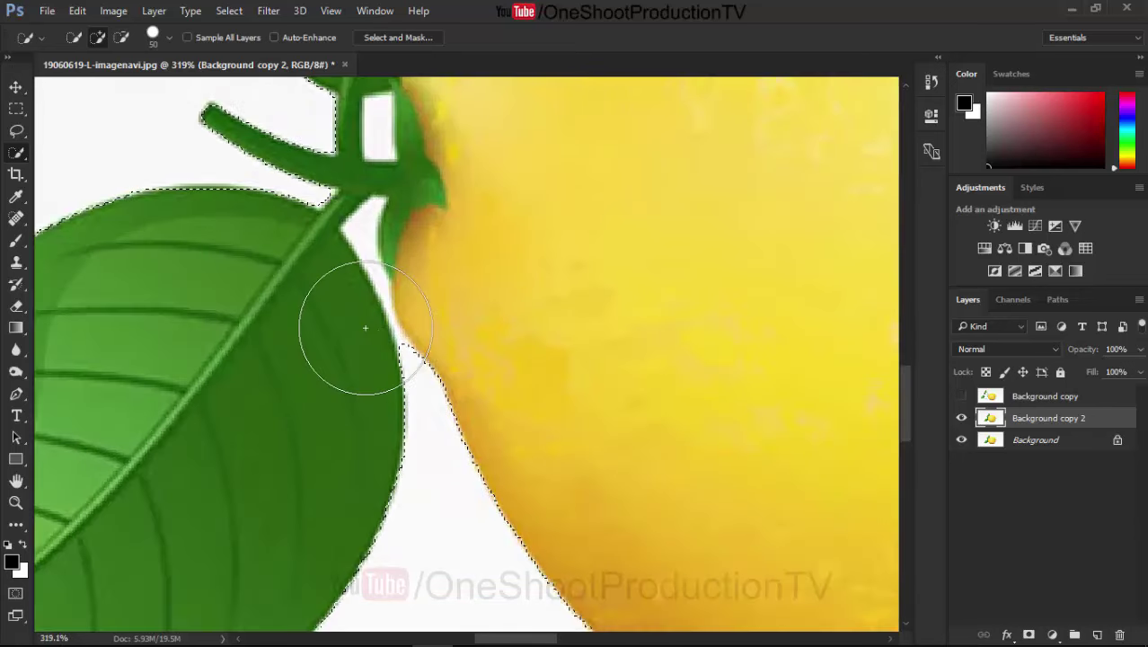
left_click_drag(333, 318, 331, 465)
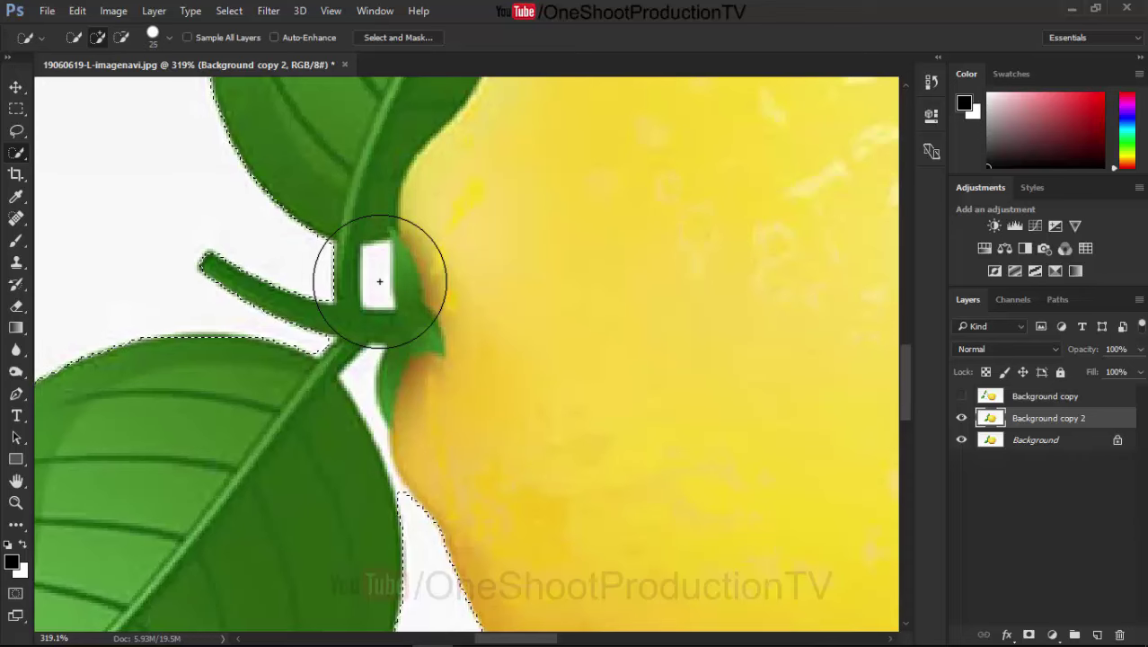
- Shrink the Quick Selection brush to size 9 and subtract the white gap between the stems
key("bracketleft")
key("bracketleft")
key("bracketleft")
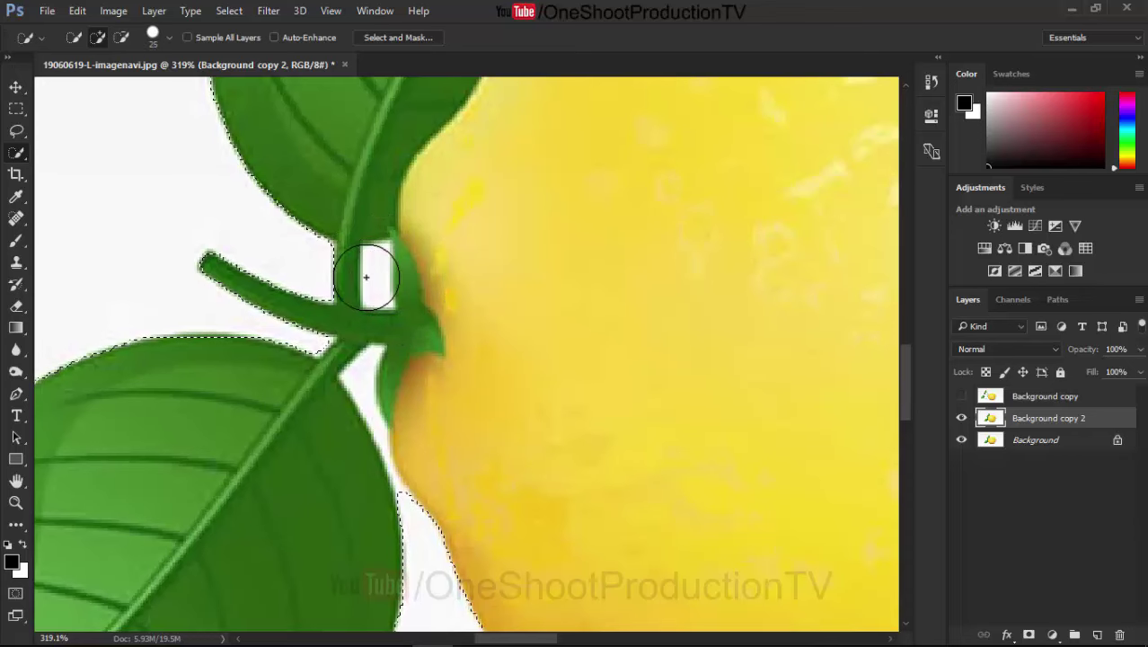
right_click(556, 230)
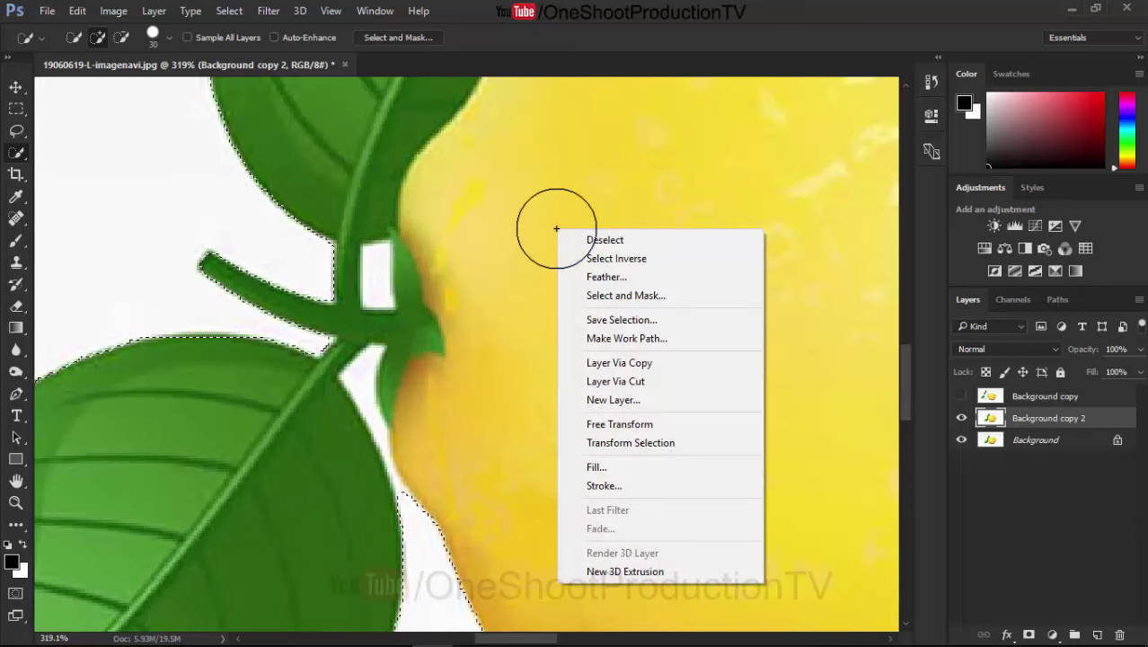
key("Escape")
left_click(166, 39)
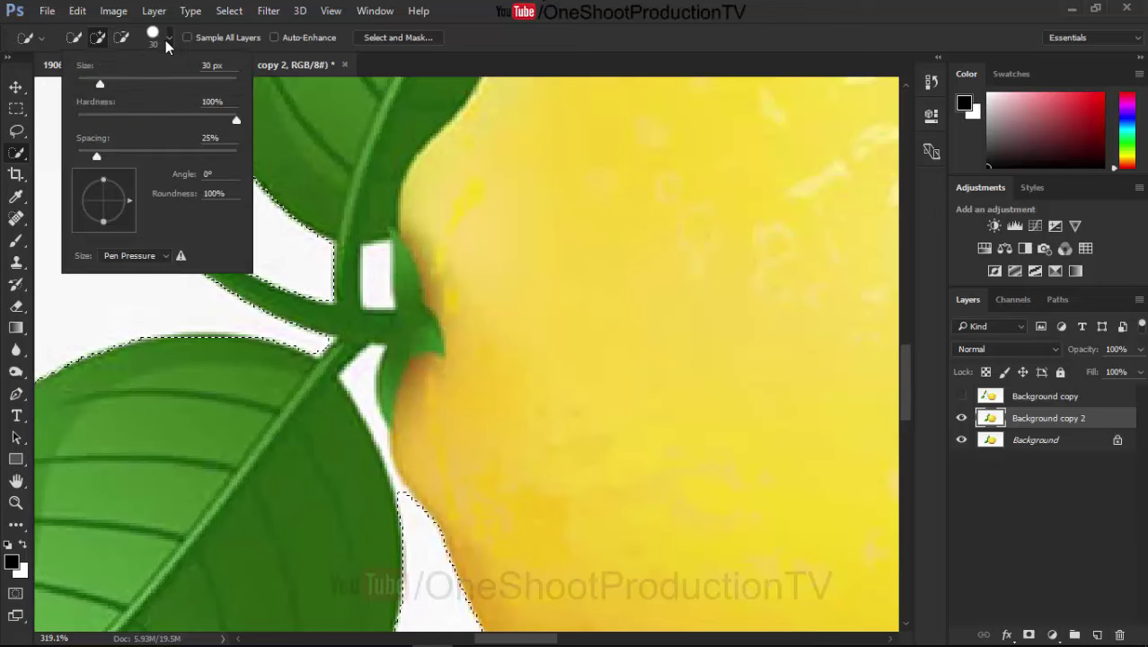
key("Escape")
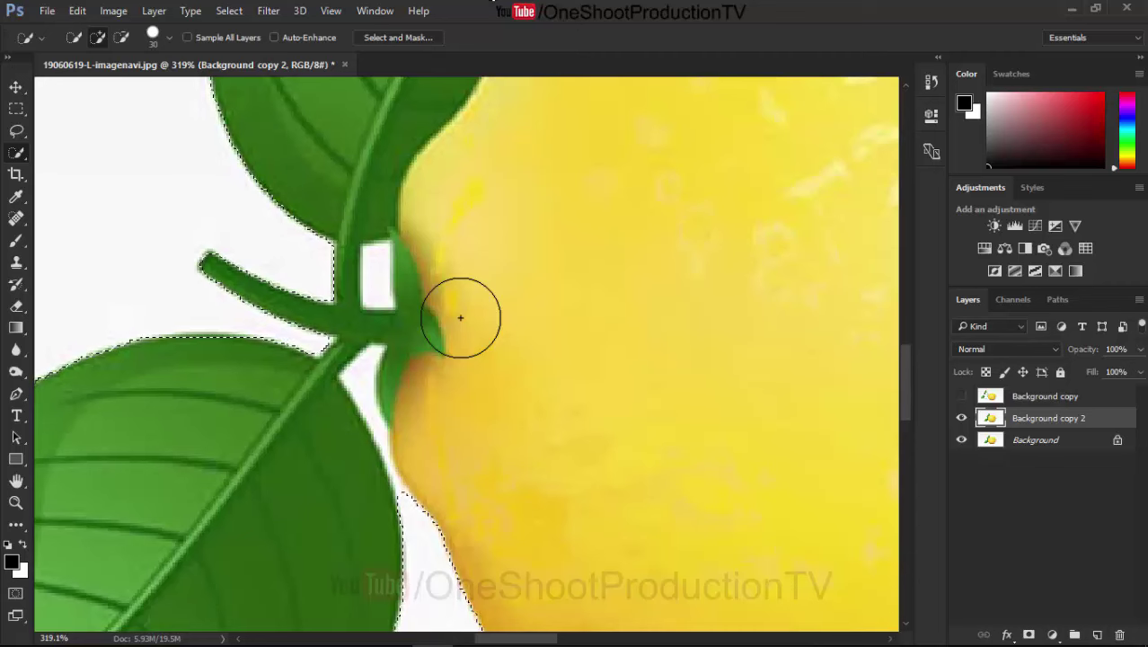
scroll(464, 309, "up", 3)
key("bracketleft")
key("bracketleft")
key("bracketleft")
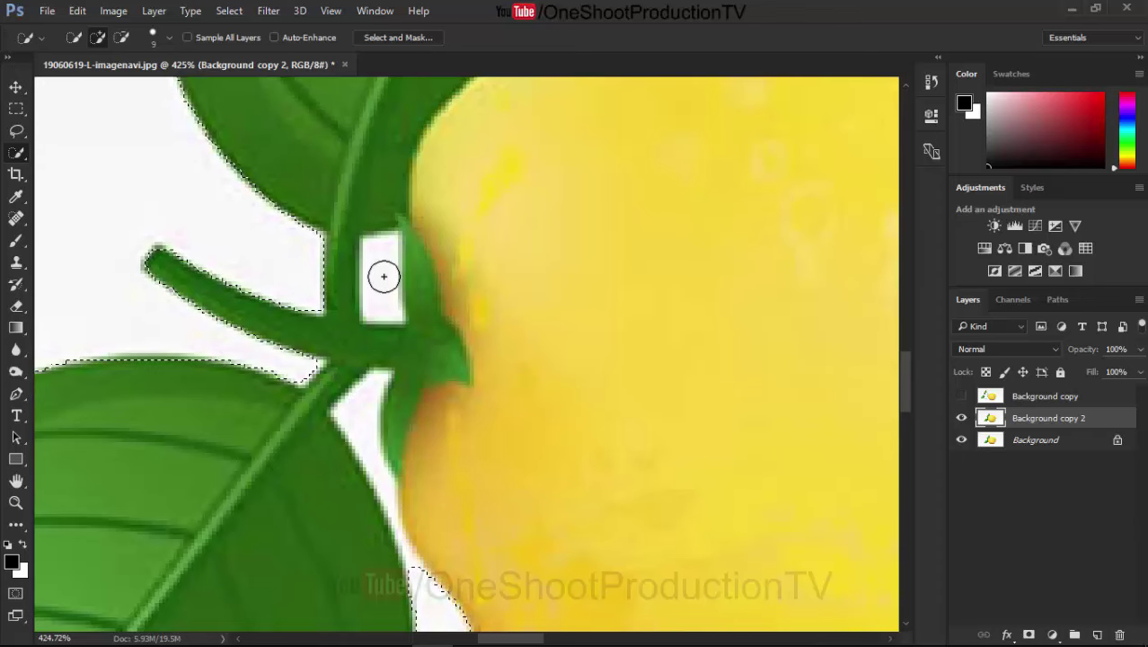
key("alt")
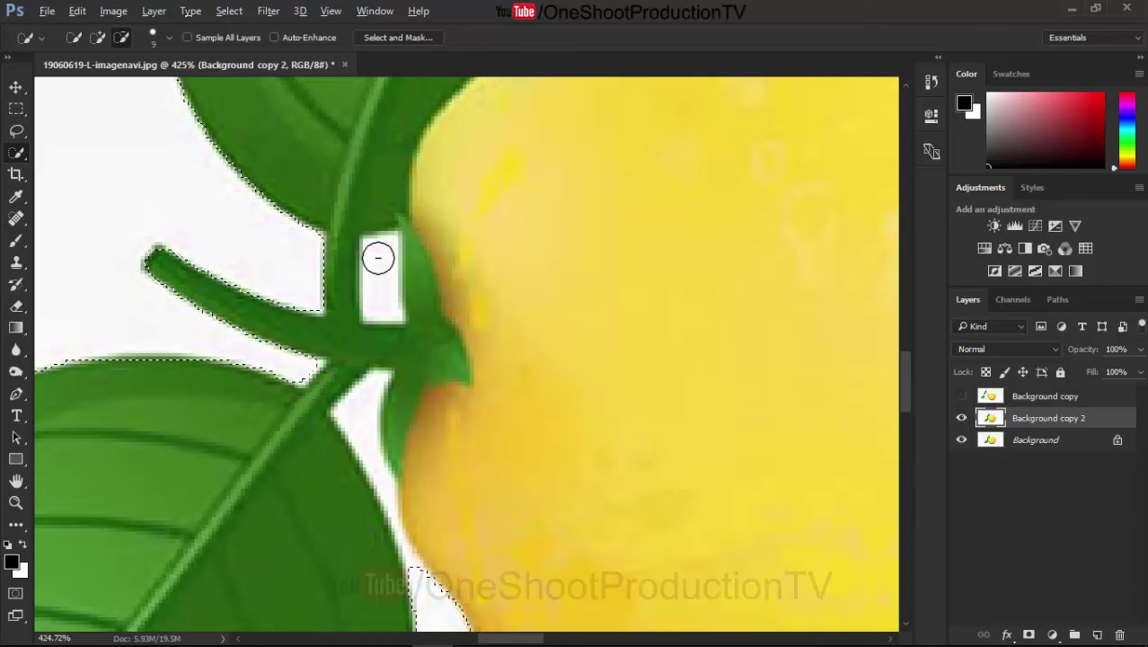
left_click_drag(376, 262, 376, 297)
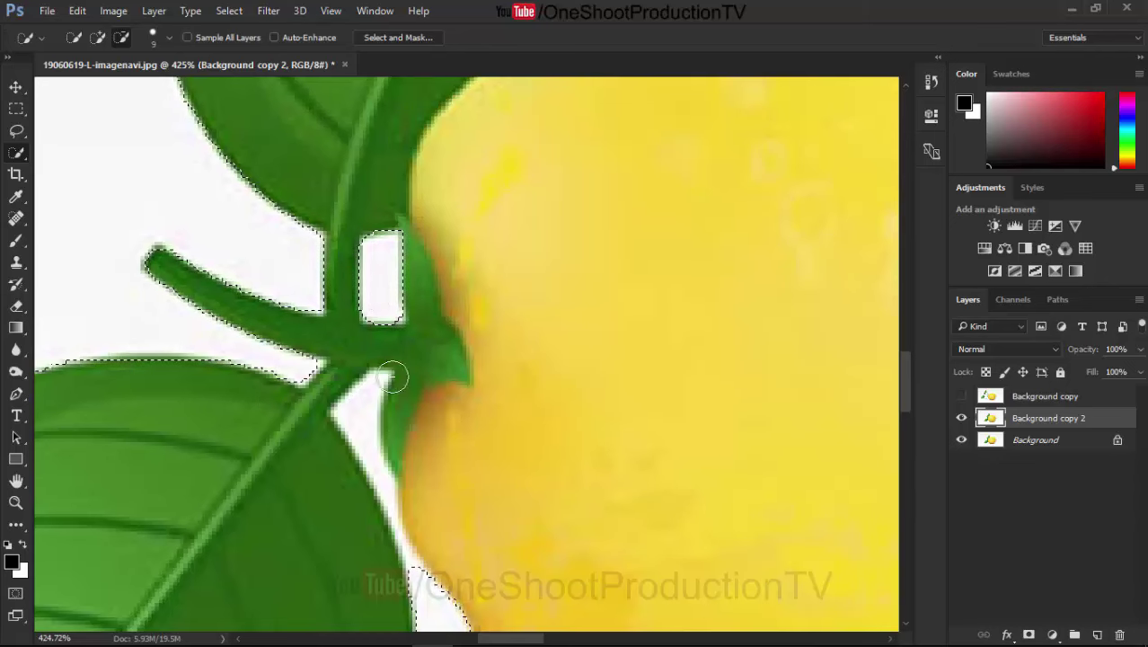
- Subtract the white gaps beside the stem and along the leaf's lower edge using a smaller brush
left_click(358, 393, "alt")
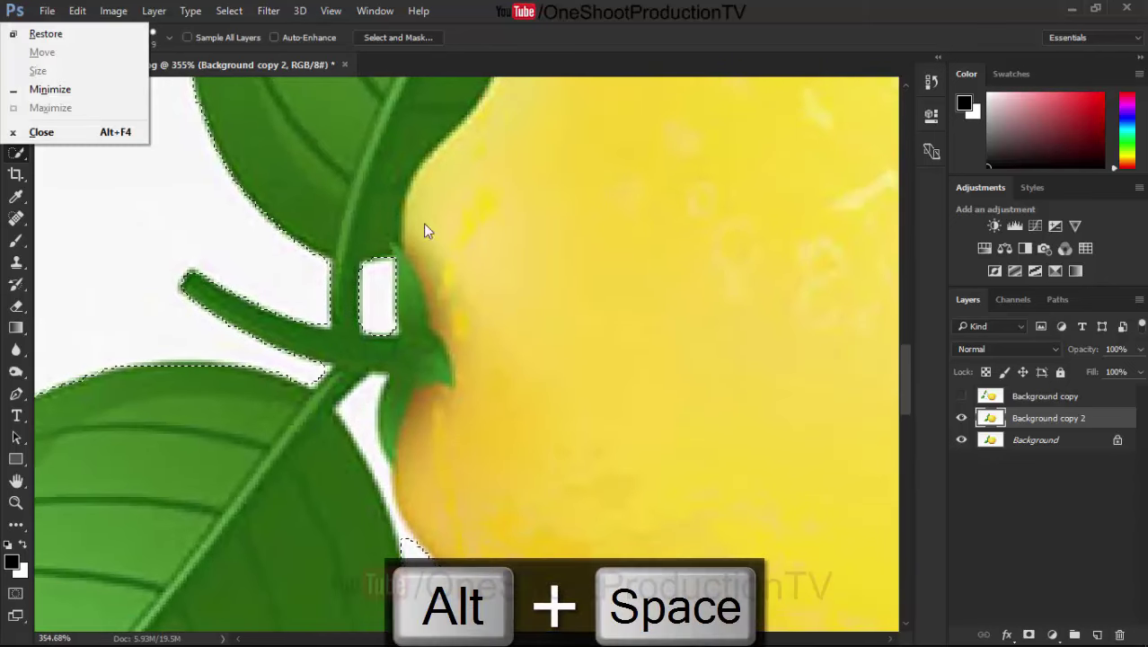
mouse_move(371, 401)
left_mouse_down("ctrl")
mouse_move(425, 298)
mouse_move(426, 379)
left_mouse_up("ctrl")
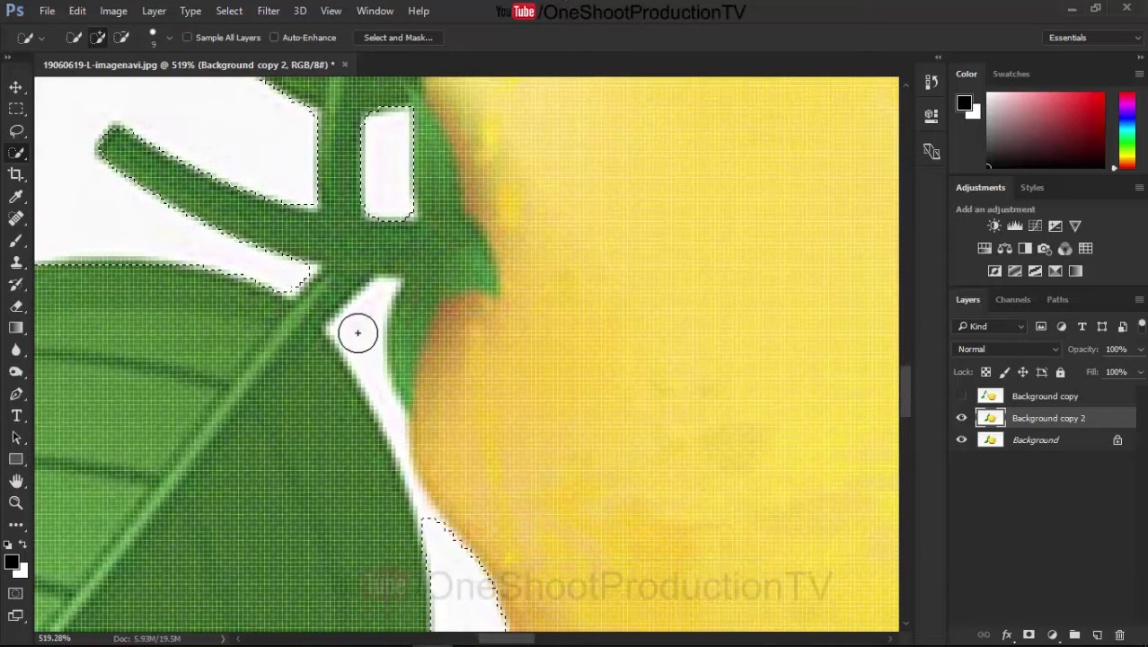
key("bracketleft")
key("bracketleft")
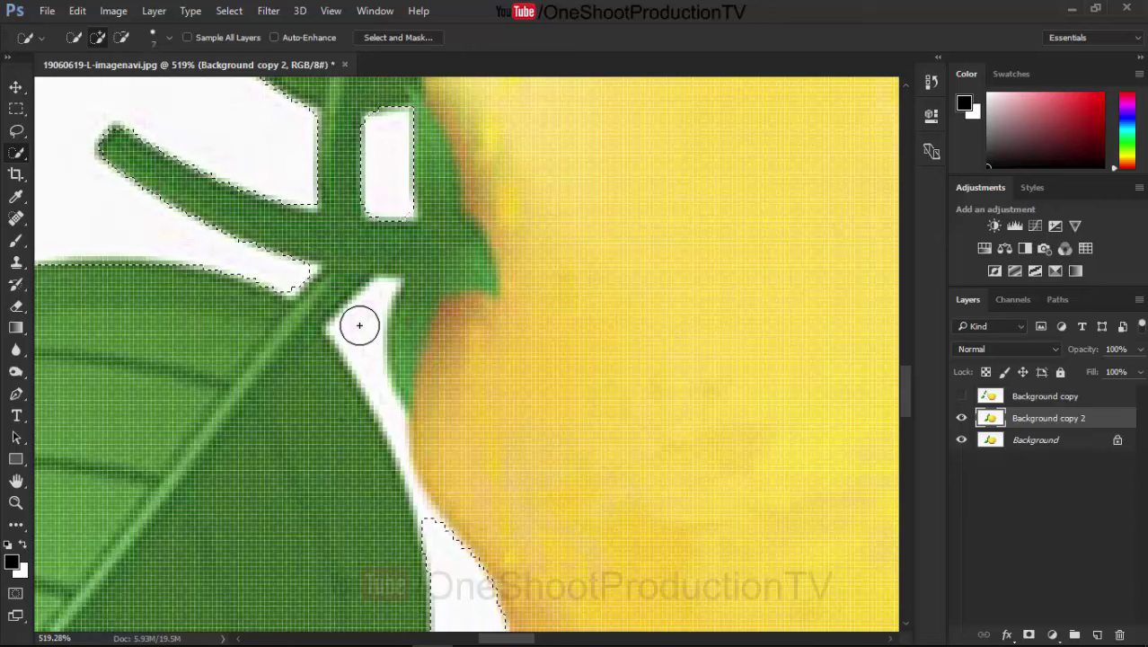
key("bracketleft")
key("bracketleft")
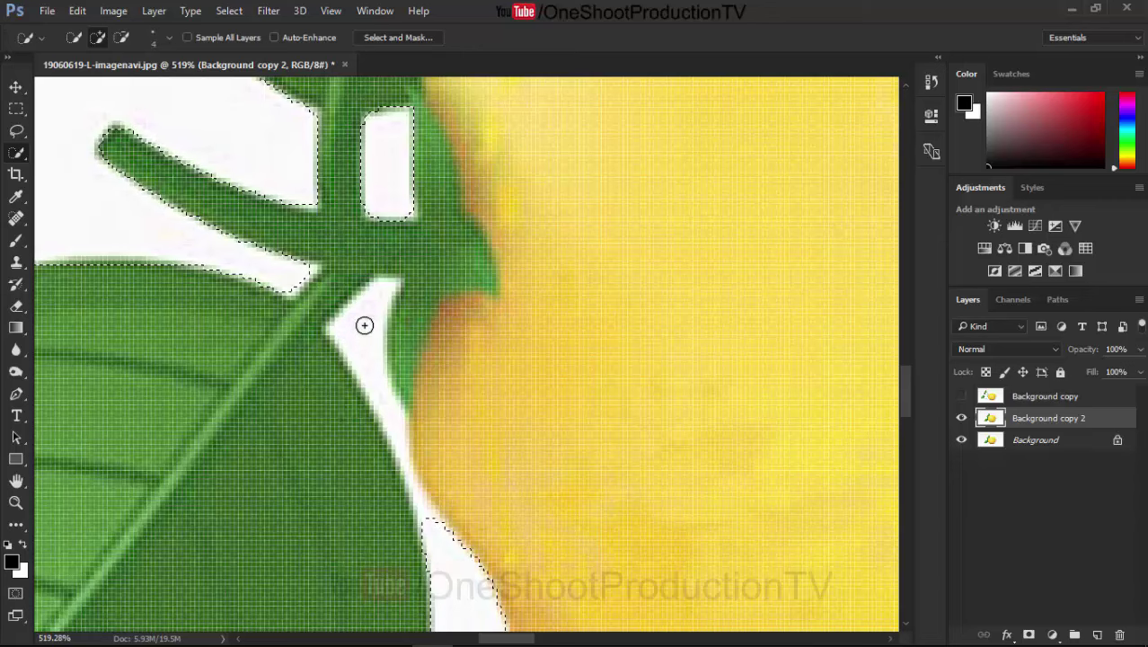
key("bracketright")
key("bracketright")
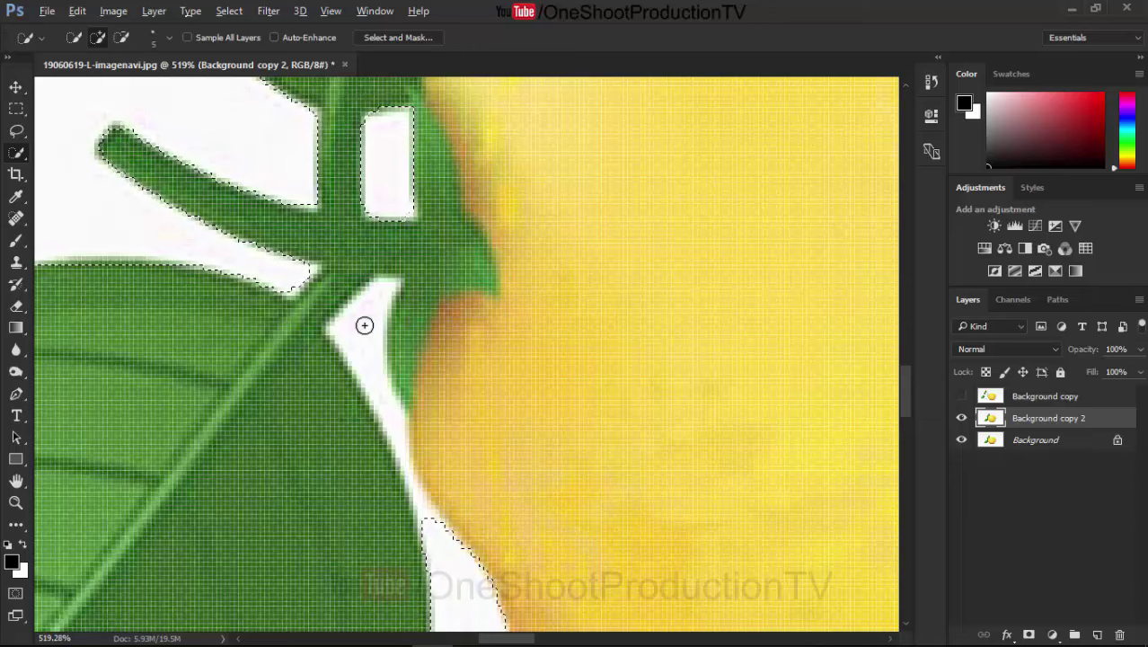
left_click_drag(361, 323, 405, 423)
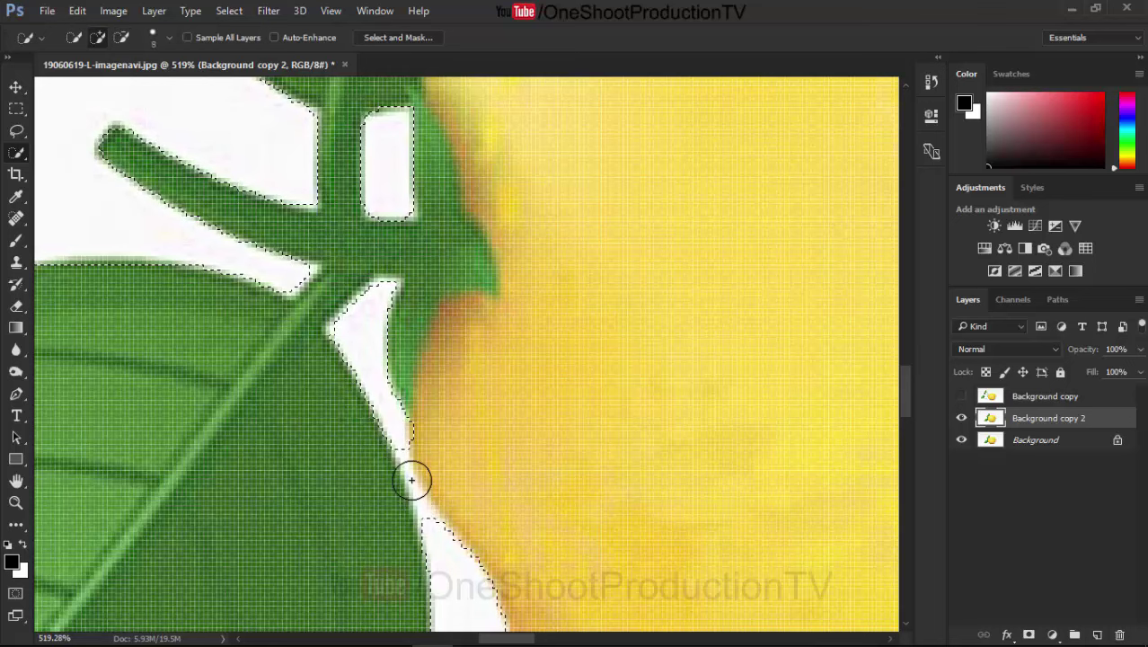
key("bracketleft")
key("bracketleft")
key("bracketleft")
scroll(406, 458, "up", 1)
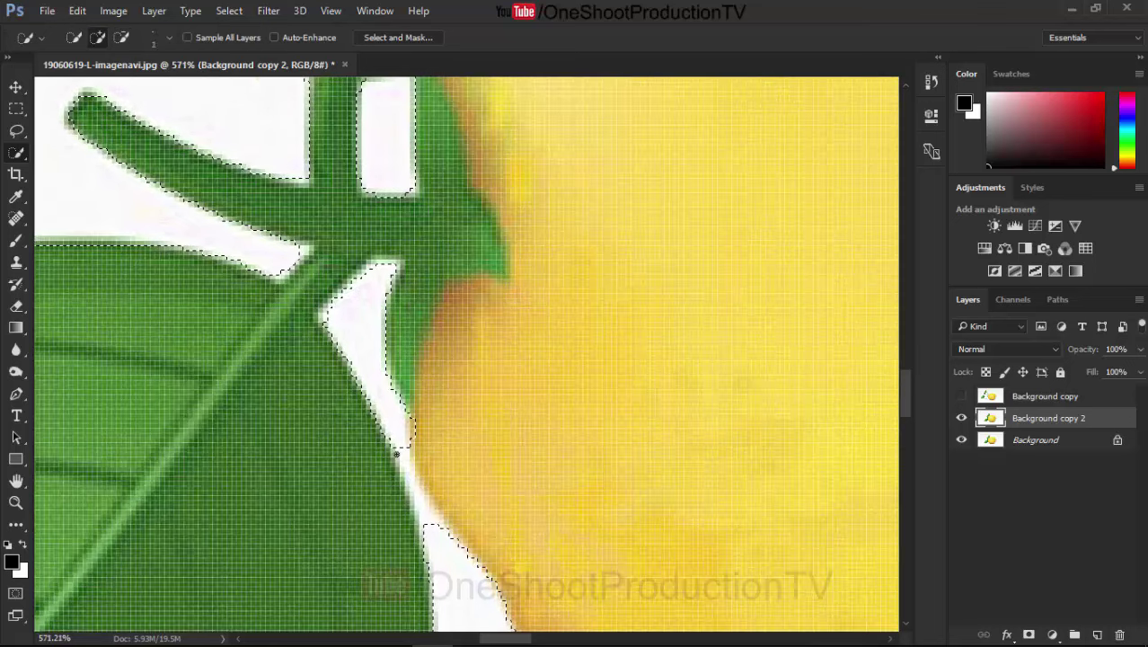
left_click_drag(397, 451, 429, 522)
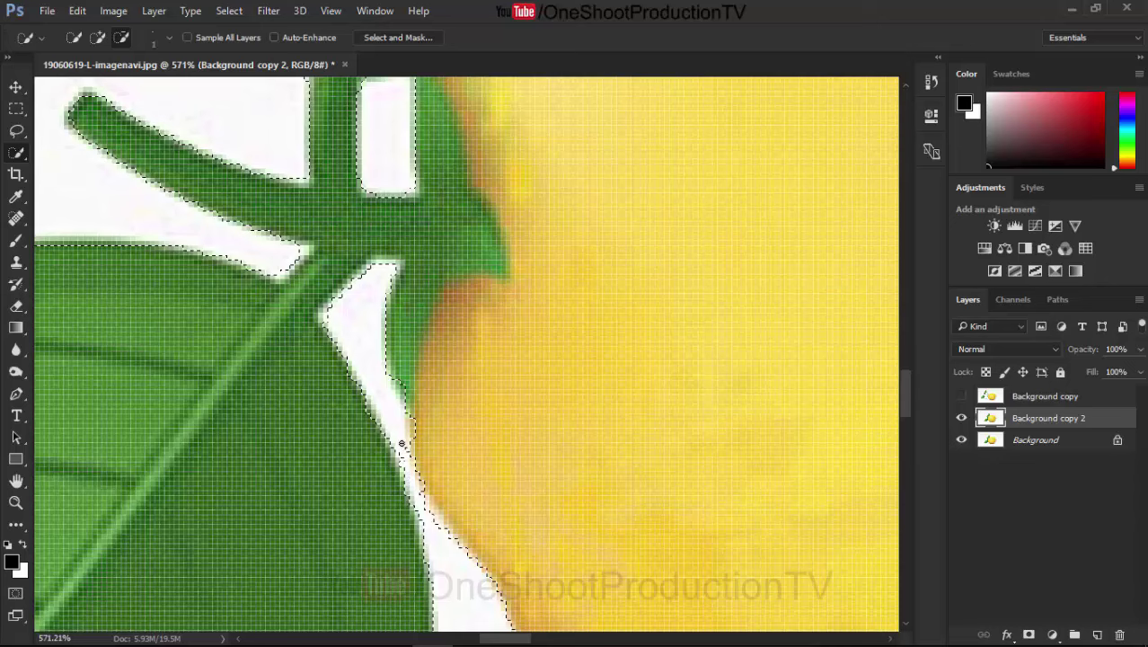
left_click_drag(402, 444, 422, 499)
scroll(413, 485, "down", 2)
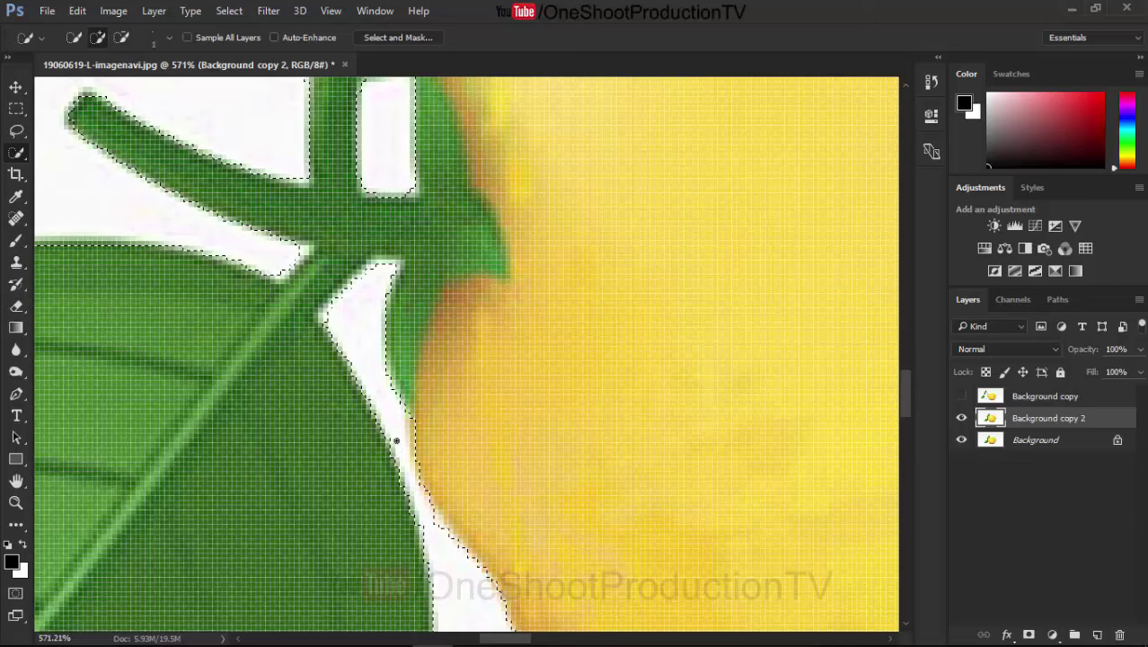
scroll(399, 443, "down", 3)
- Zoom to the lemon's bottom edge and subtract the first strip of shadow from the selection
scroll(400, 431, "down", 2)
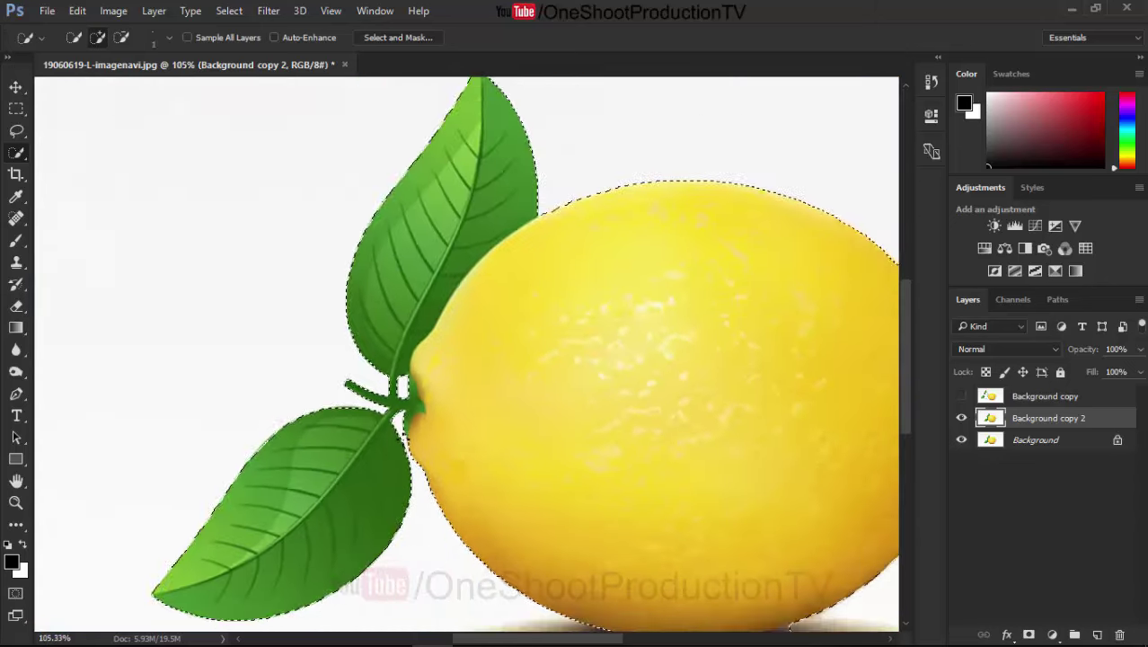
scroll(400, 431, "down", 3)
scroll(546, 462, "up", 2)
scroll(546, 462, "up", 2)
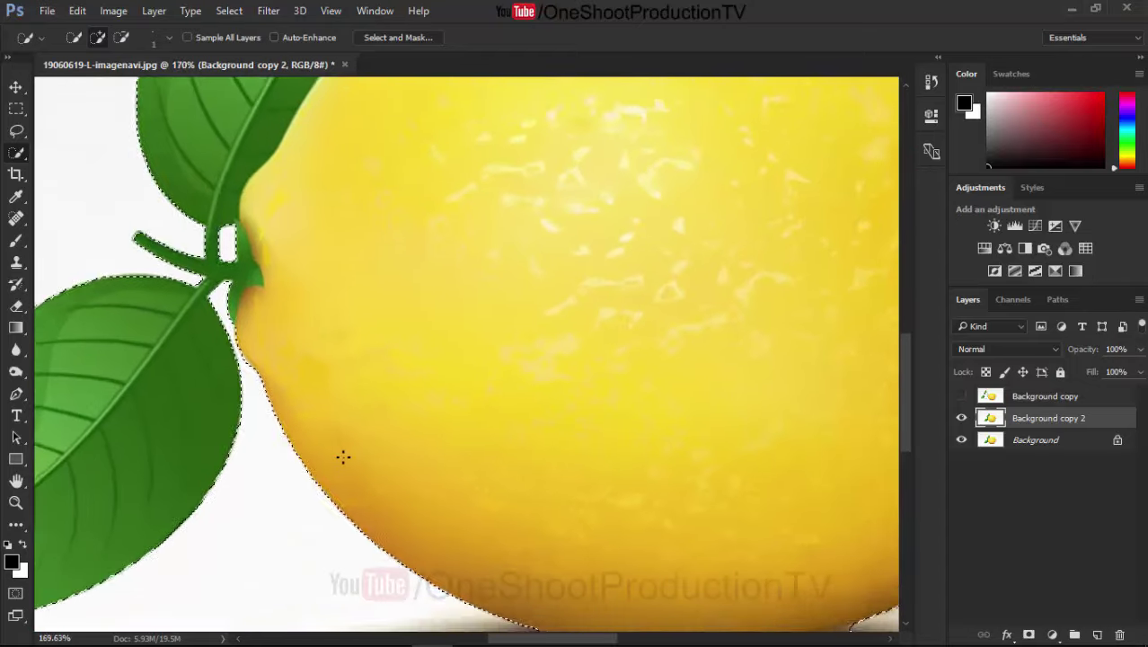
scroll(340, 453, "up", 1)
left_click_drag(473, 384, 383, 294)
scroll(522, 503, "up", 2)
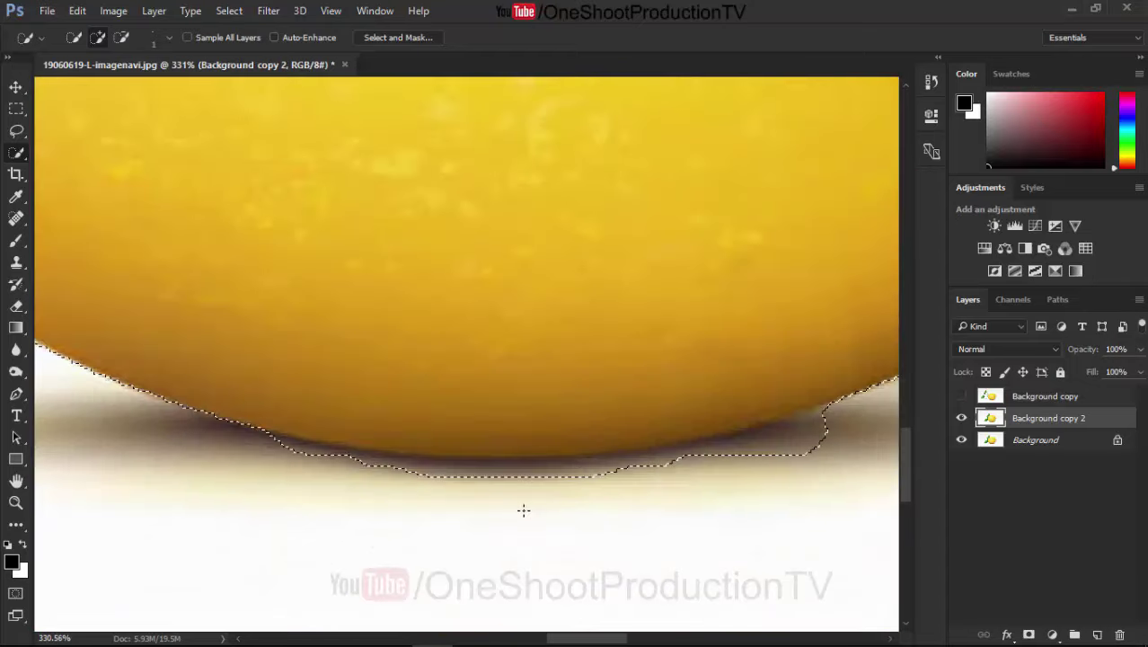
key("alt")
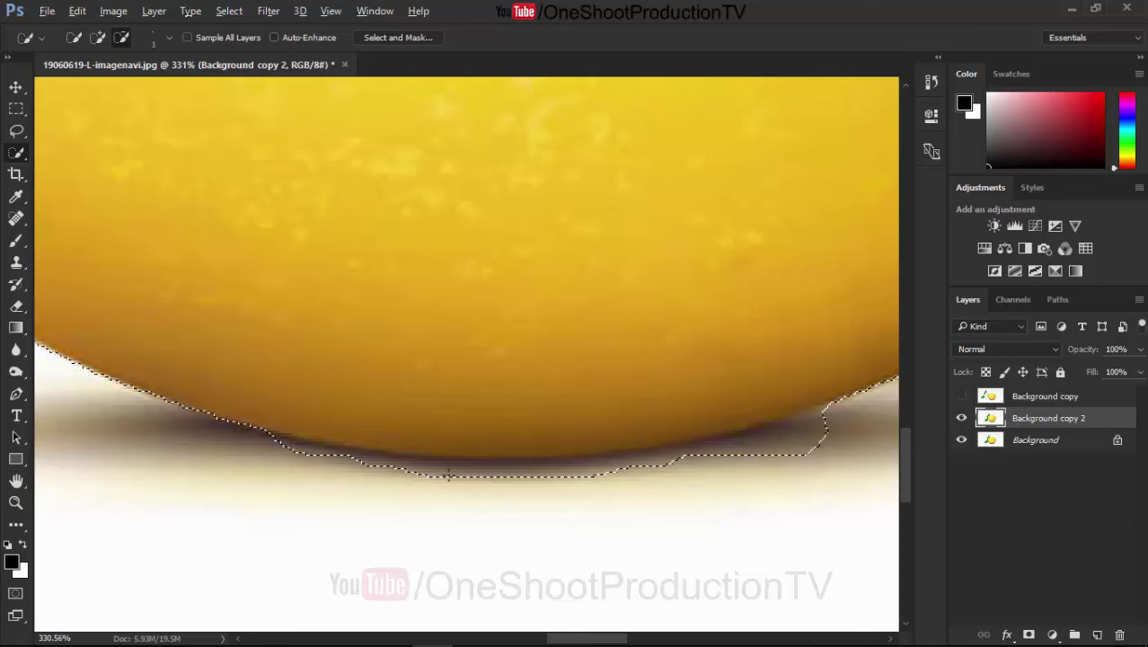
left_click_drag(462, 473, 398, 468)
- With a larger brush, subtract the remaining shadow along the lemon's bottom on both sides
key("bracketright")
key("bracketright")
key("bracketright")
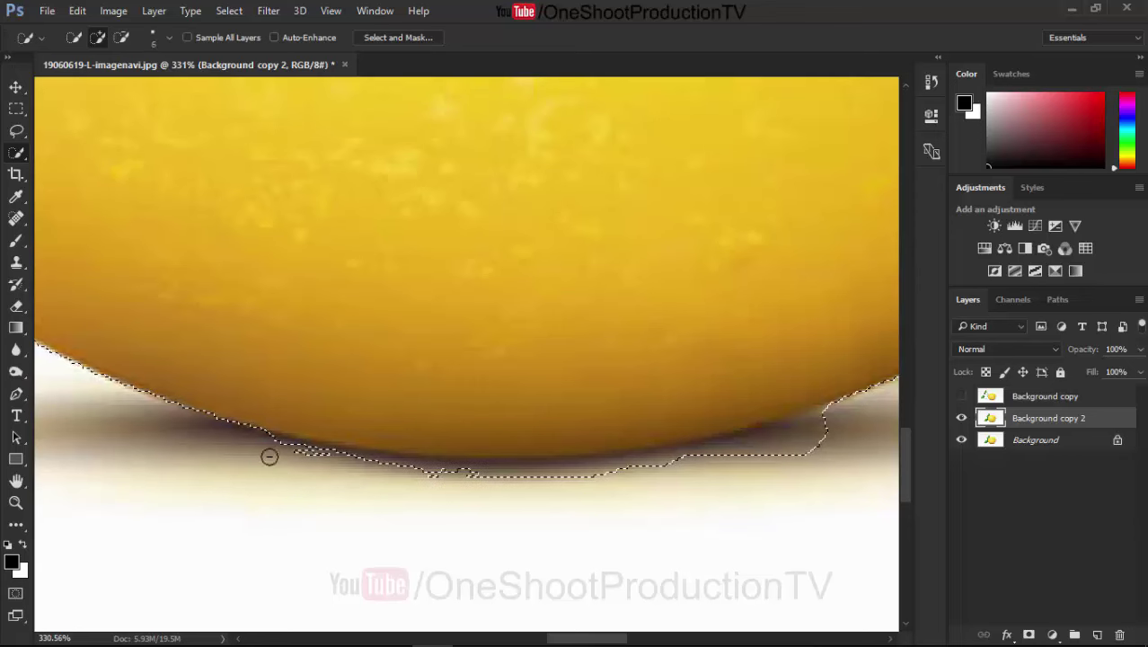
key("alt")
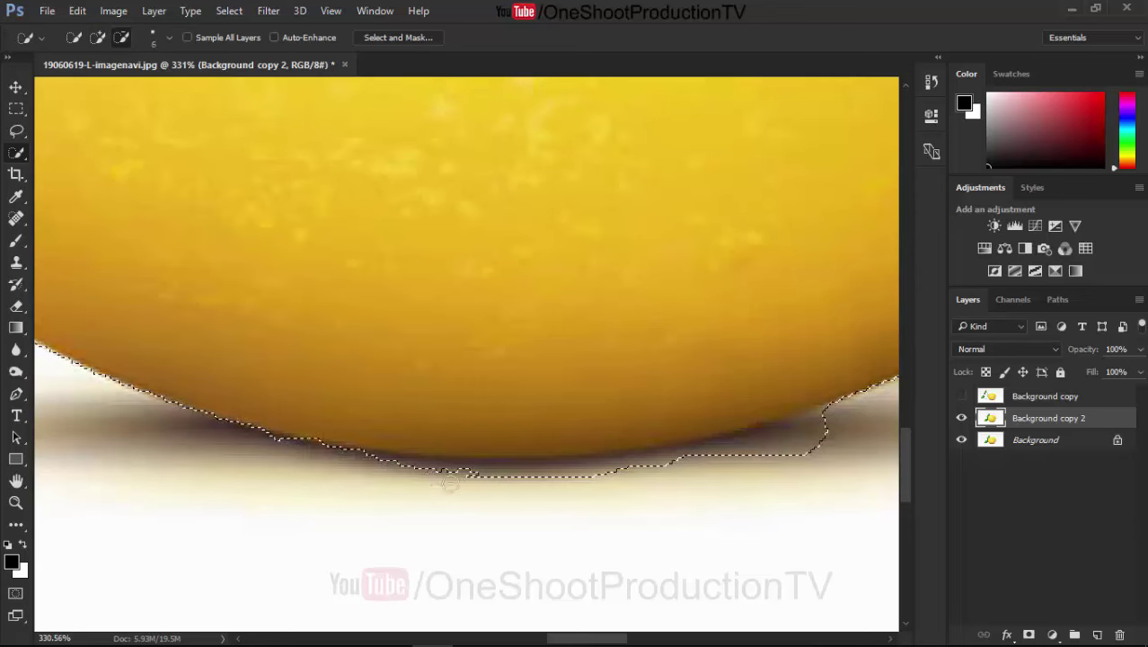
left_click_drag(449, 483, 537, 479)
mouse_move(606, 466)
left_mouse_down()
mouse_move(829, 436)
mouse_move(707, 463)
mouse_move(459, 472)
left_mouse_up()
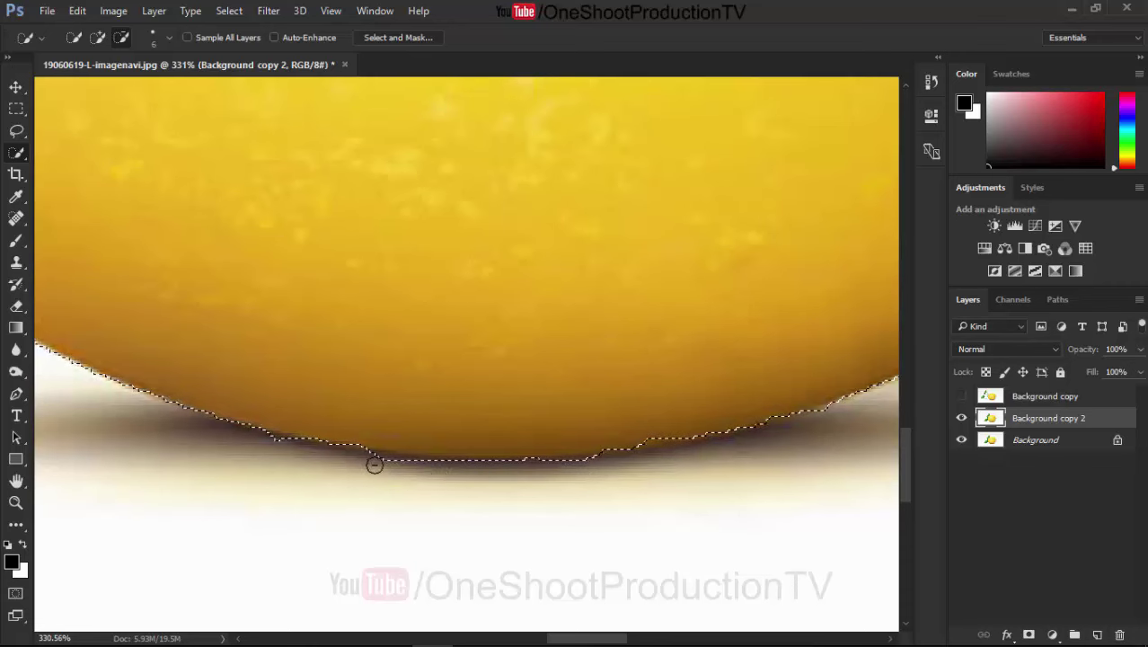
mouse_move(374, 465)
left_mouse_down()
mouse_move(391, 469)
mouse_move(315, 466)
mouse_move(275, 444)
left_mouse_up()
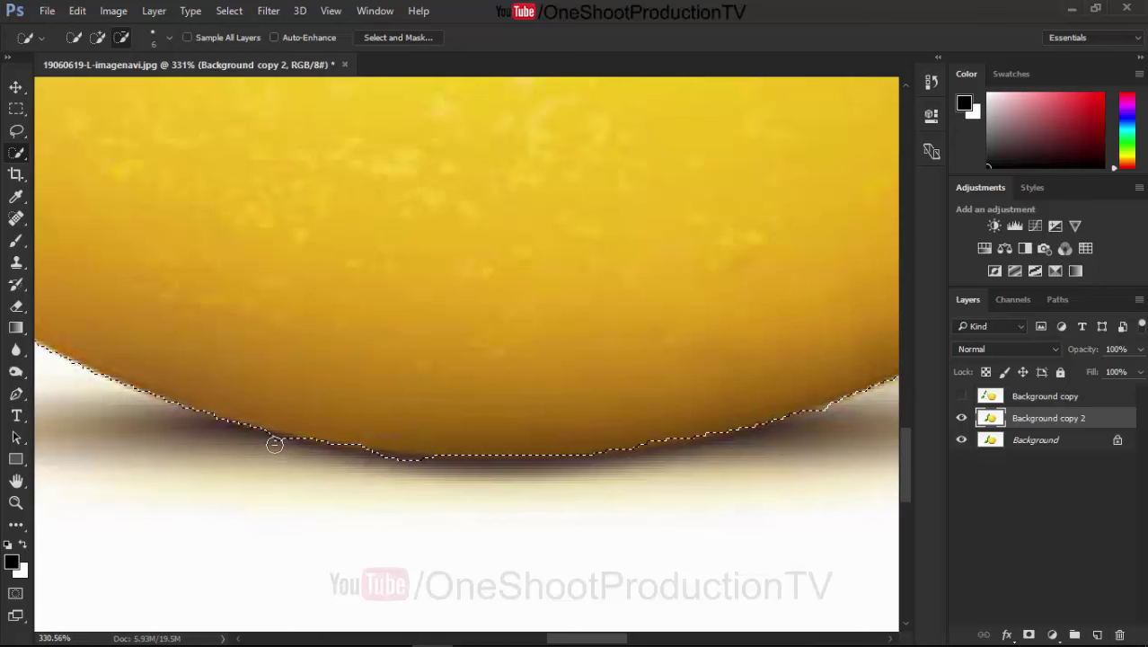
scroll(471, 381, "down", 5)
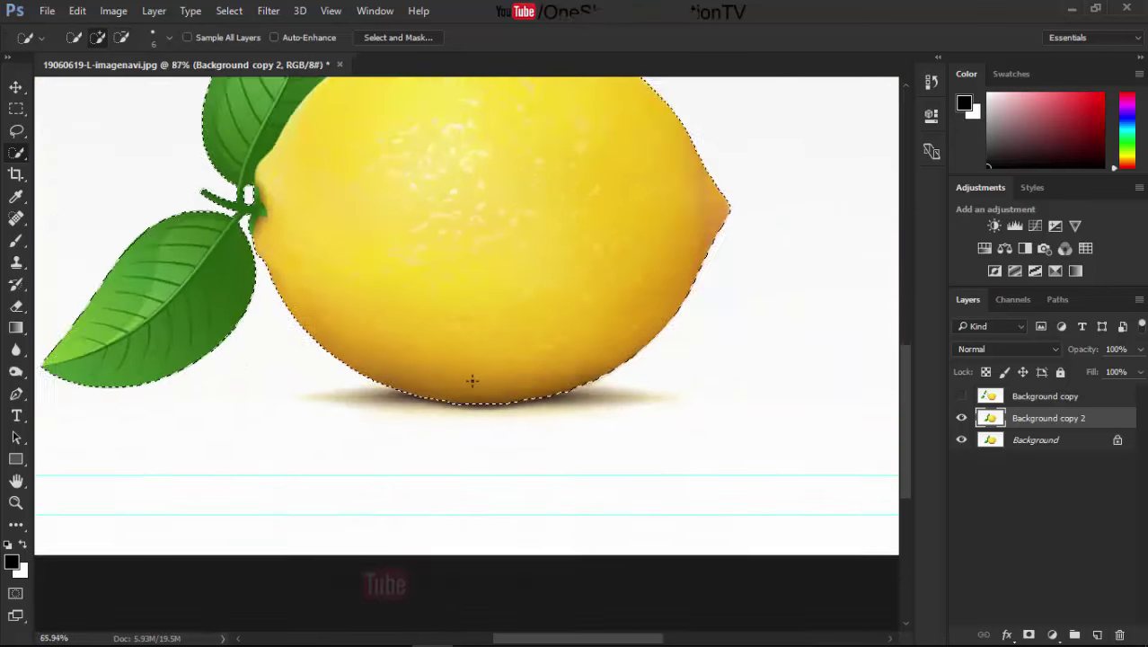
- Test-move the selected lemon with the Move tool, undo it, then copy the selection to Layer 1
scroll(472, 380, "down", 2)
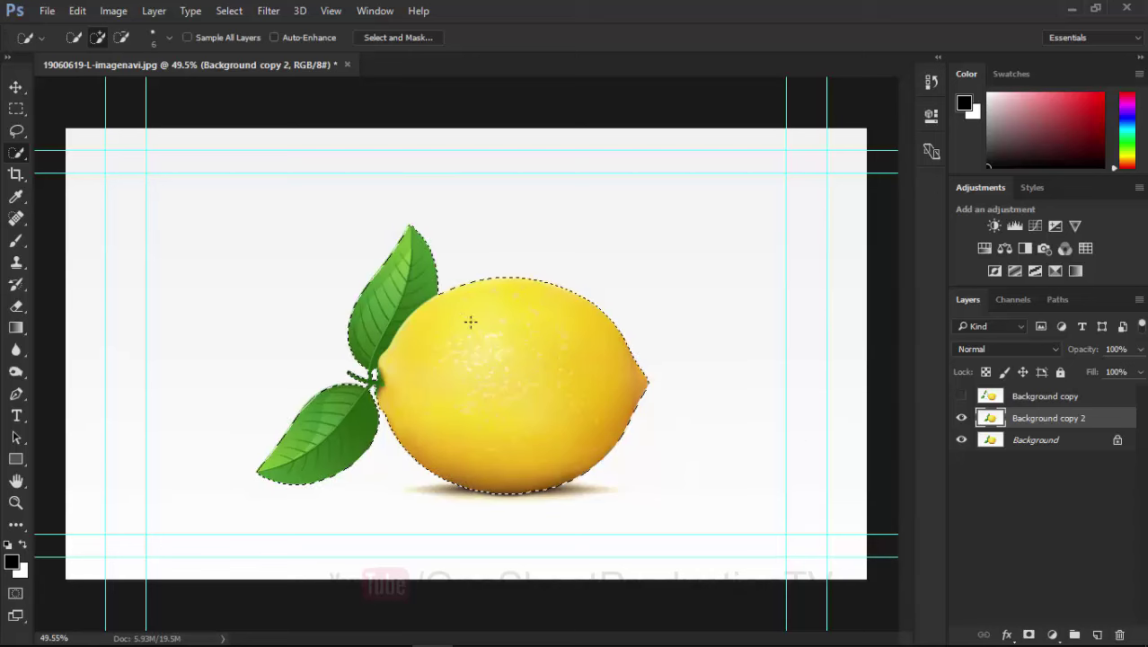
key("v")
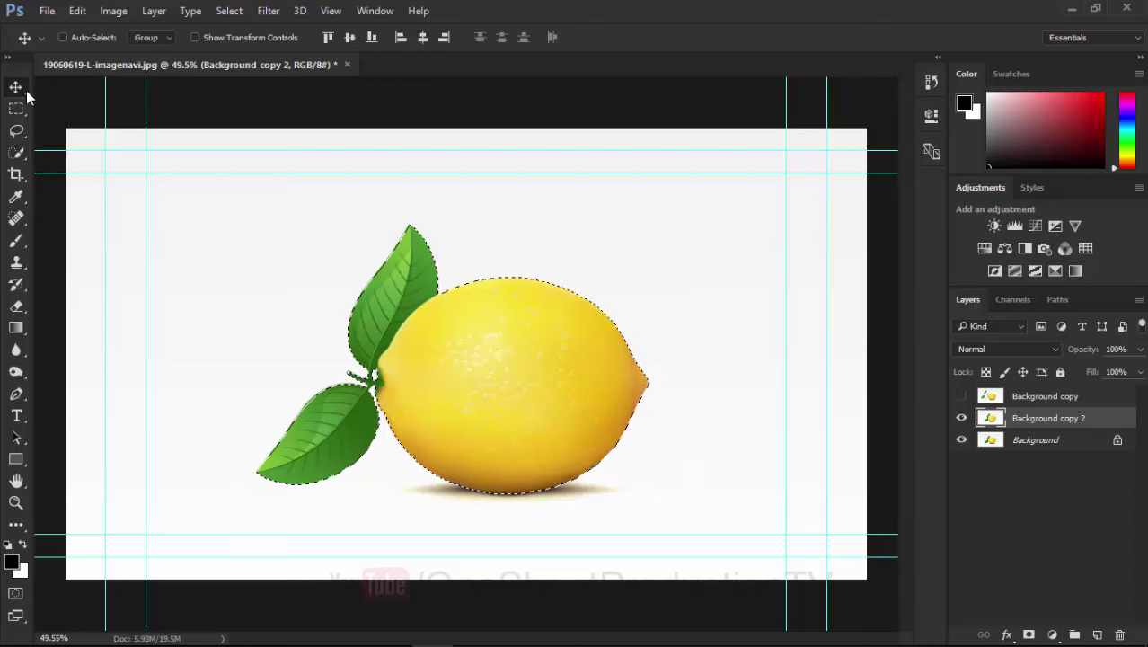
left_click_drag(520, 345, 312, 295)
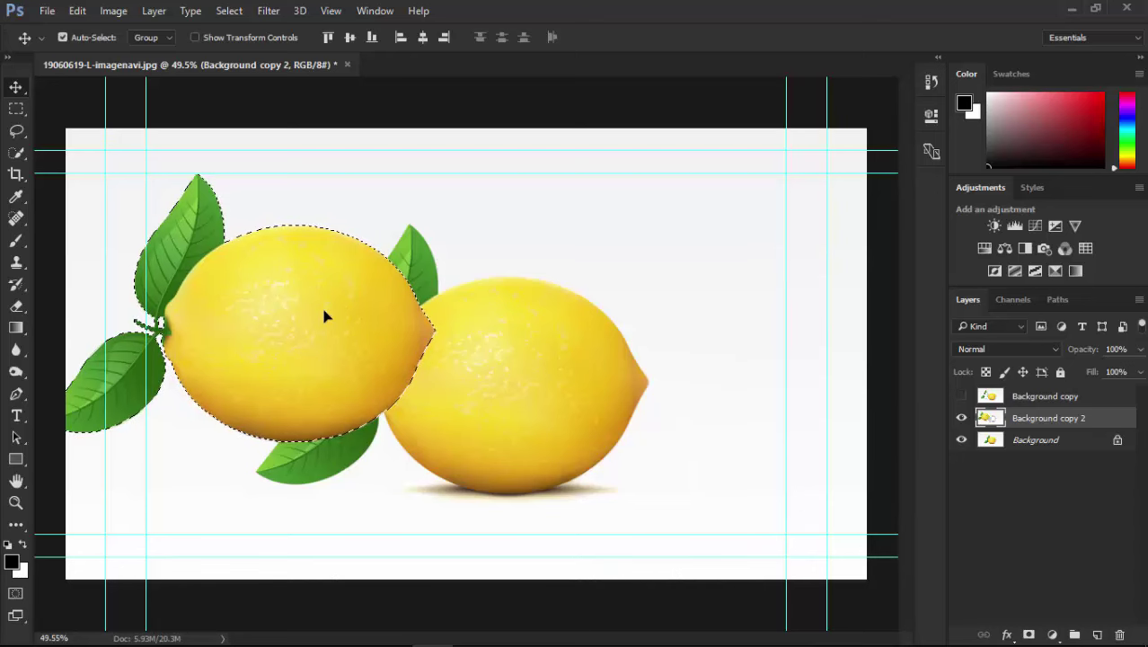
key("ctrl+alt+z")
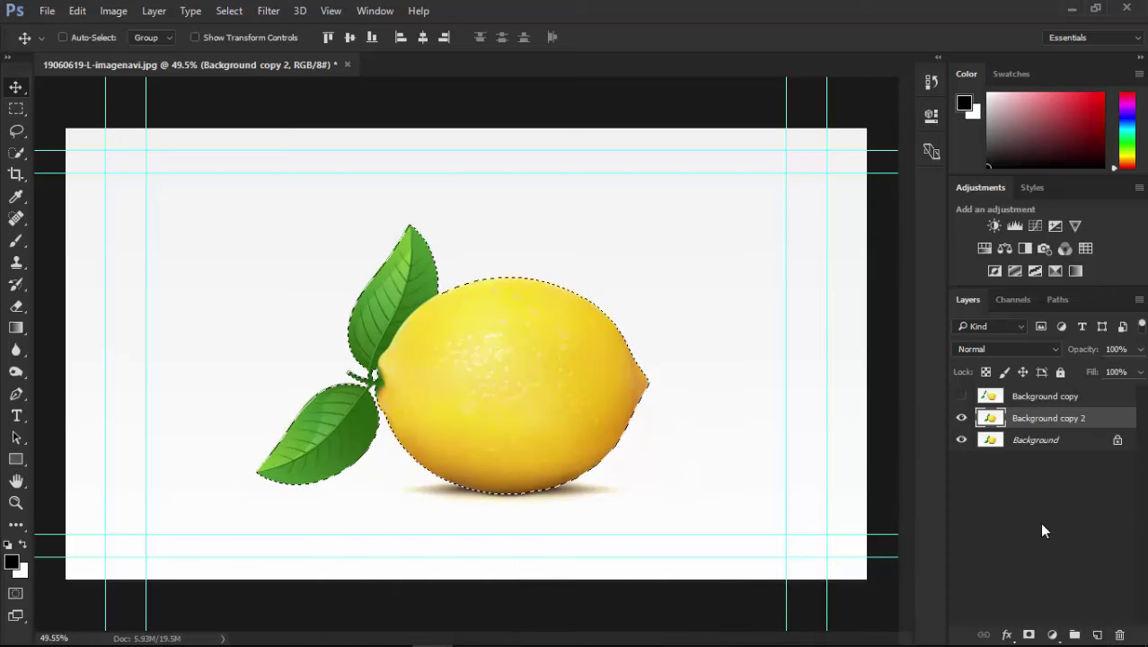
key("ctrl")
key("ctrl+j")
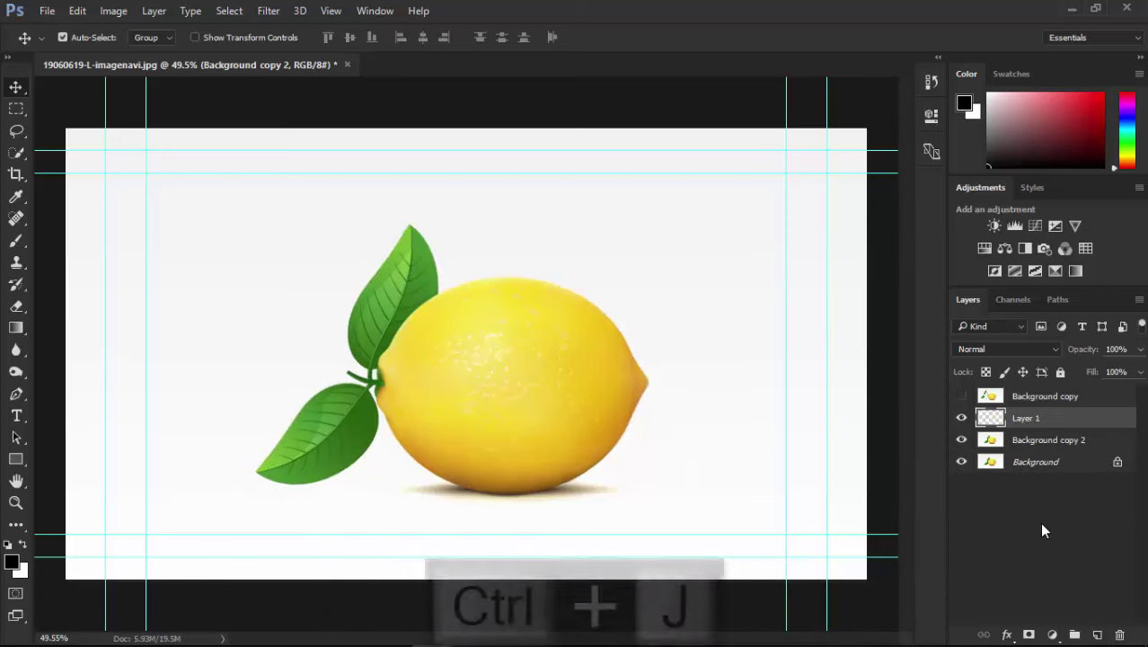
- Hide the layers below Layer 1 and drag the cut-out lemon to check it over transparency
left_click(961, 461)
scroll(462, 370, "up", 2)
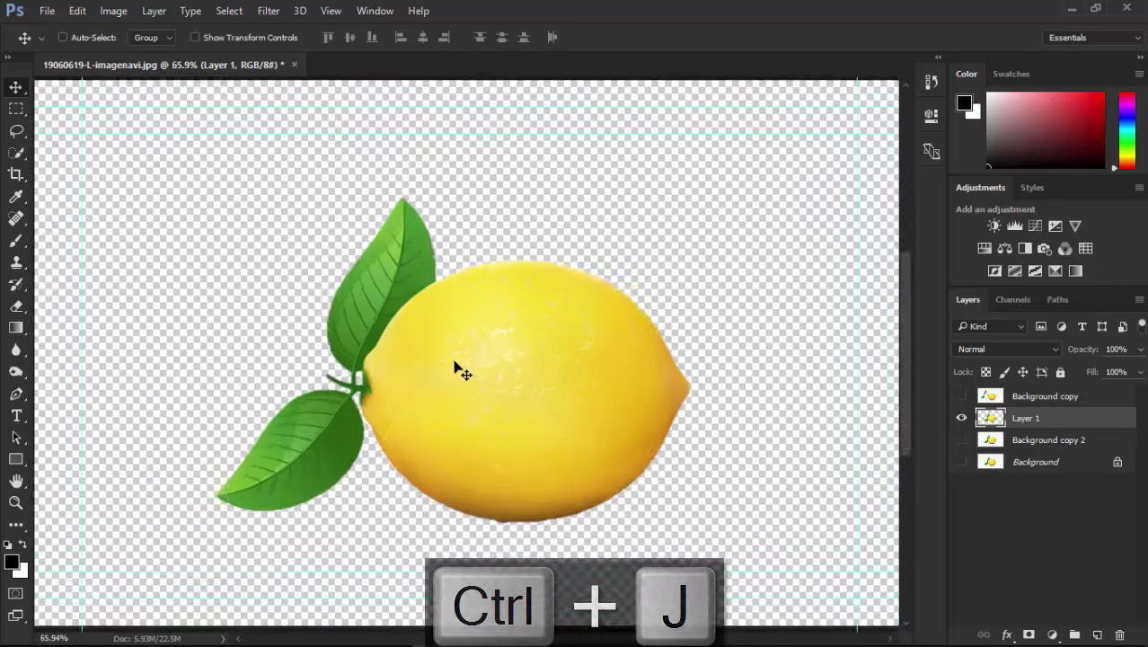
scroll(468, 370, "down", 2)
mouse_move(525, 411)
left_mouse_down()
mouse_move(556, 448)
mouse_move(477, 380)
left_mouse_up()
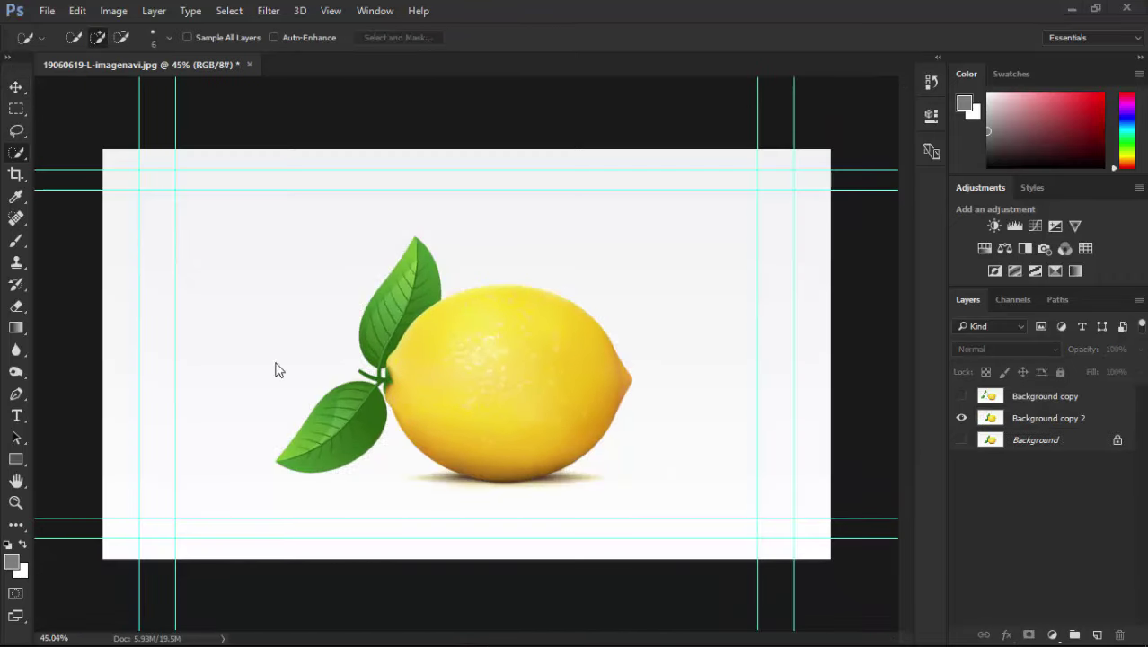
left_click(16, 131)
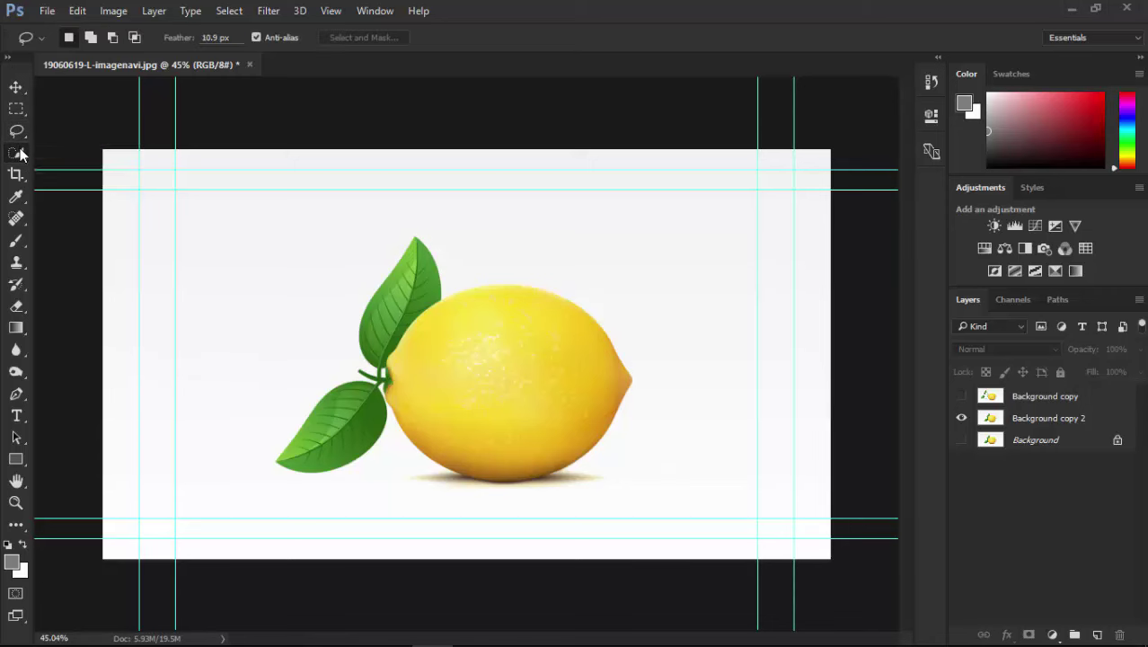
left_click(19, 154)
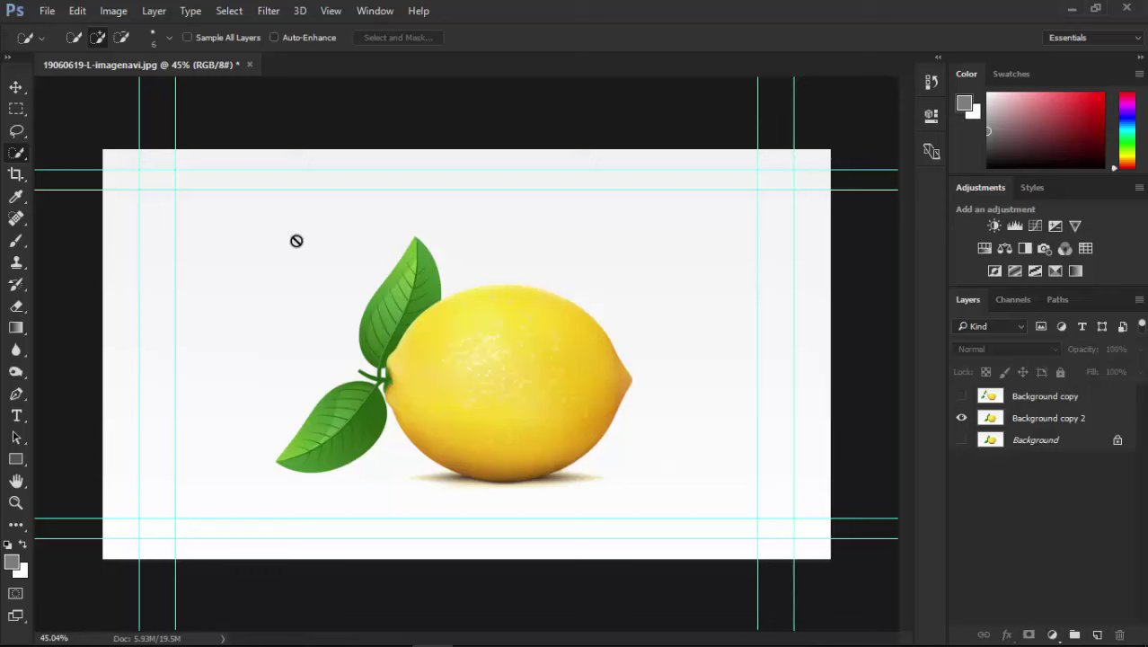